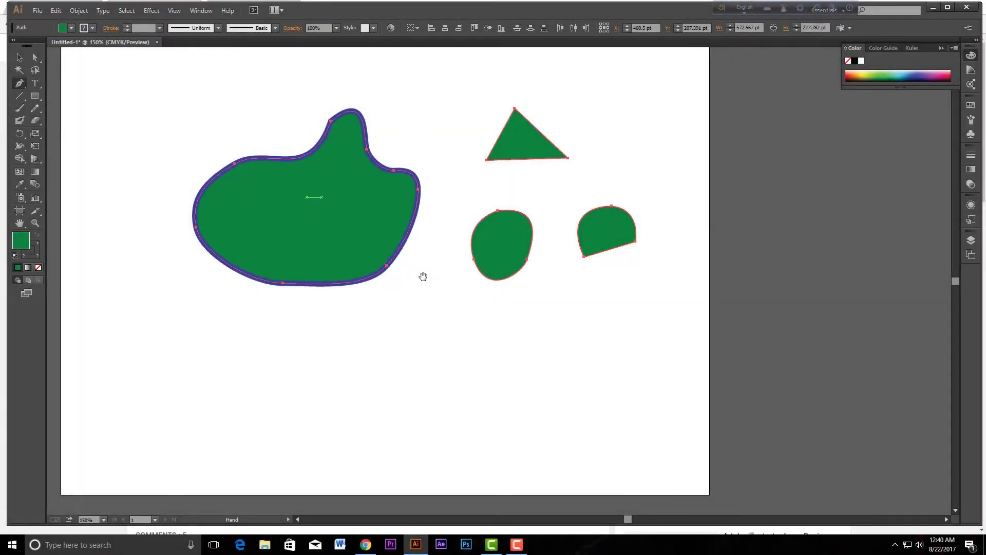
- Marquee-select all the green practice shapes and delete them, leaving a blank artboard
{"action": "left_click_drag", "start_coordinate": [347, 202], "coordinate": [423, 244]}
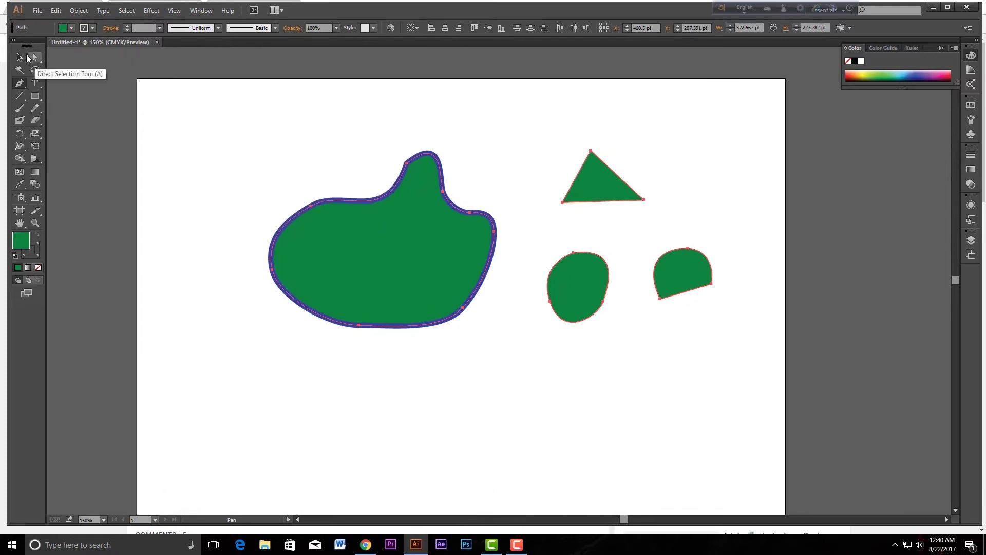
{"action": "left_click", "coordinate": [19, 57]}
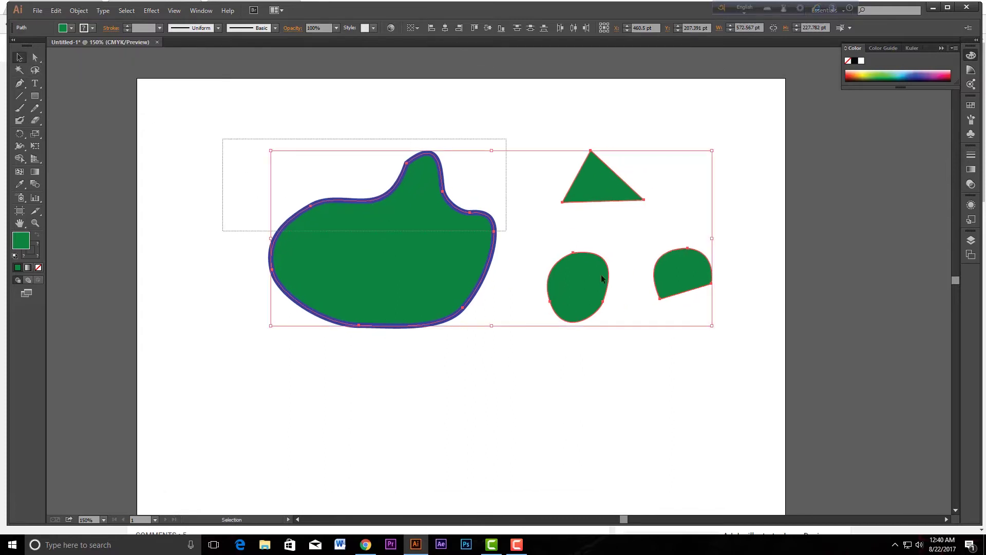
{"action": "left_click_drag", "start_coordinate": [223, 144], "coordinate": [743, 368]}
{"action": "key", "text": "Delete"}
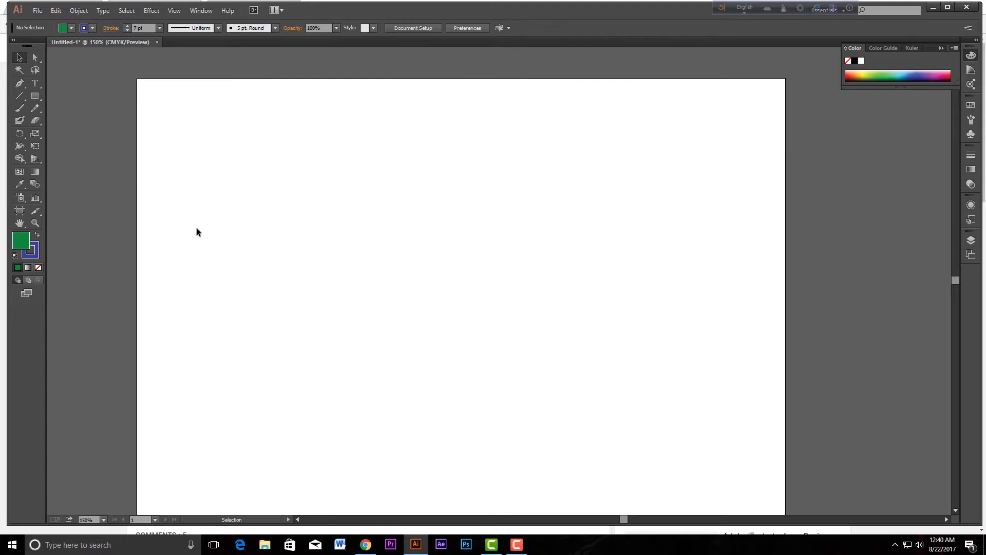
- Draw a trial curved path with the Pen tool, then discard it and clear the selection
{"action": "left_click", "coordinate": [19, 83]}
{"action": "scroll", "coordinate": [594, 275], "scroll_direction": "up", "scroll_amount": 1}
{"action": "scroll", "coordinate": [596, 275], "scroll_direction": "down", "scroll_amount": 1}
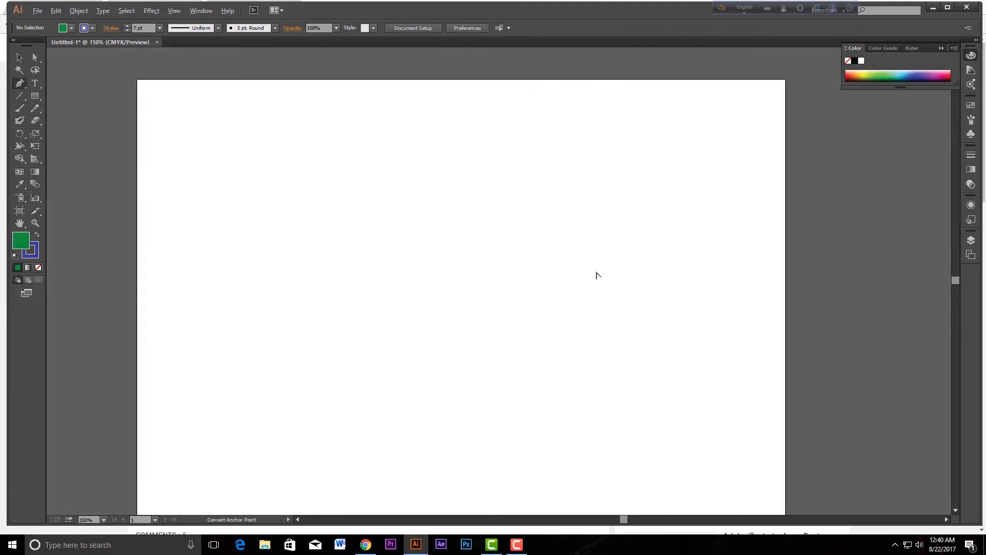
{"action": "left_click_drag", "start_coordinate": [599, 272], "coordinate": [603, 251]}
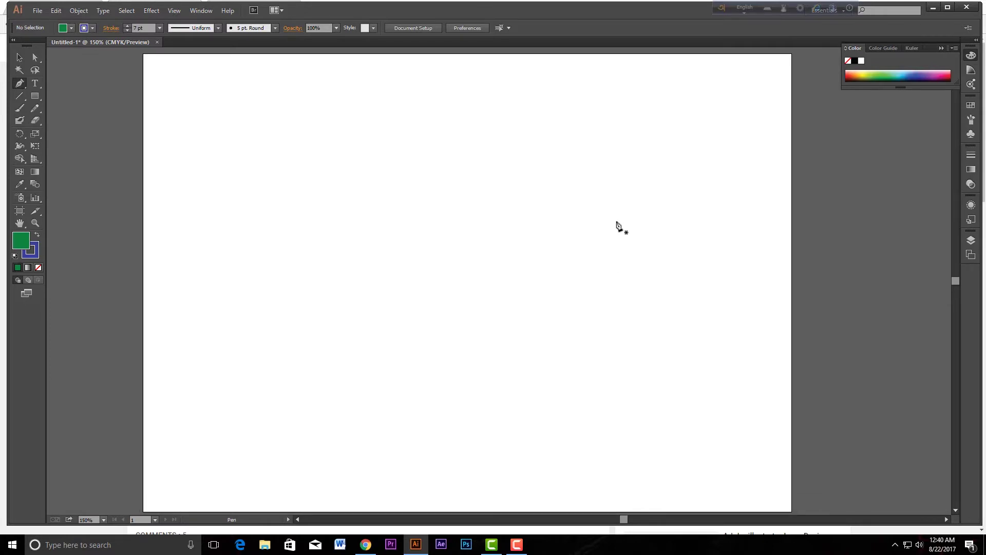
{"action": "left_click", "coordinate": [502, 202]}
{"action": "left_click_drag", "start_coordinate": [574, 207], "coordinate": [612, 230]}
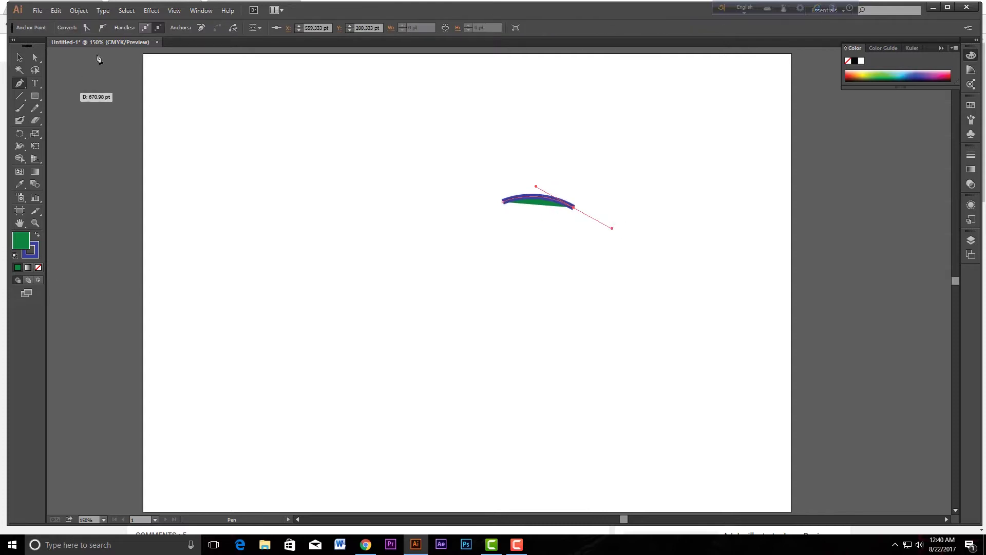
{"action": "key", "text": "ctrl"}
{"action": "left_click", "coordinate": [226, 255], "text": "ctrl"}
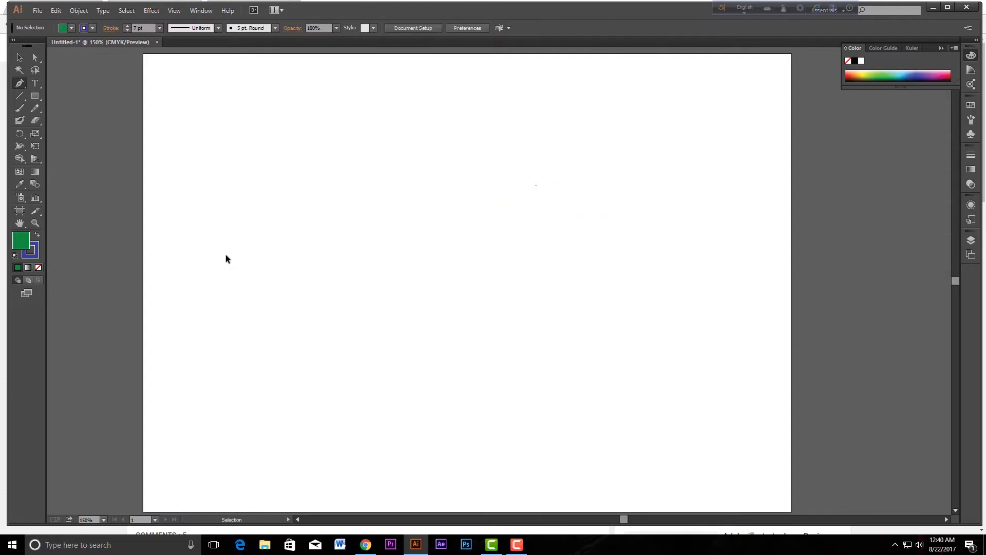
- Set the stroke weight to 0.25 pt and the fill to None for new paths
{"action": "left_click", "coordinate": [159, 29]}
{"action": "left_click", "coordinate": [172, 39]}
{"action": "left_click", "coordinate": [39, 268]}
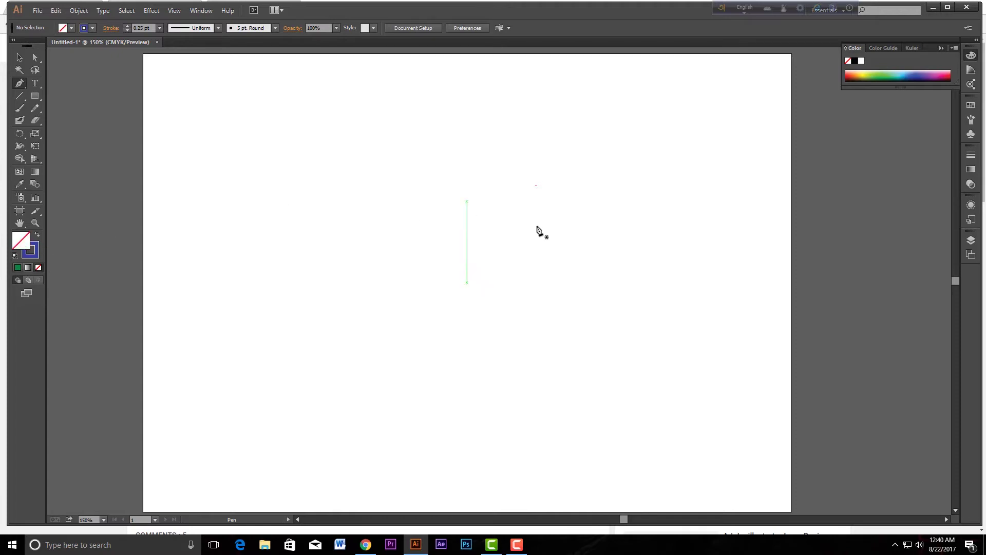
- Draw the bird's rounded head and sharp pointed beak with curved Pen anchors
{"action": "left_click", "coordinate": [477, 208]}
{"action": "mouse_move", "coordinate": [555, 223]}
{"action": "left_mouse_down"}
{"action": "mouse_move", "coordinate": [598, 257]}
{"action": "mouse_move", "coordinate": [586, 250]}
{"action": "left_mouse_up"}
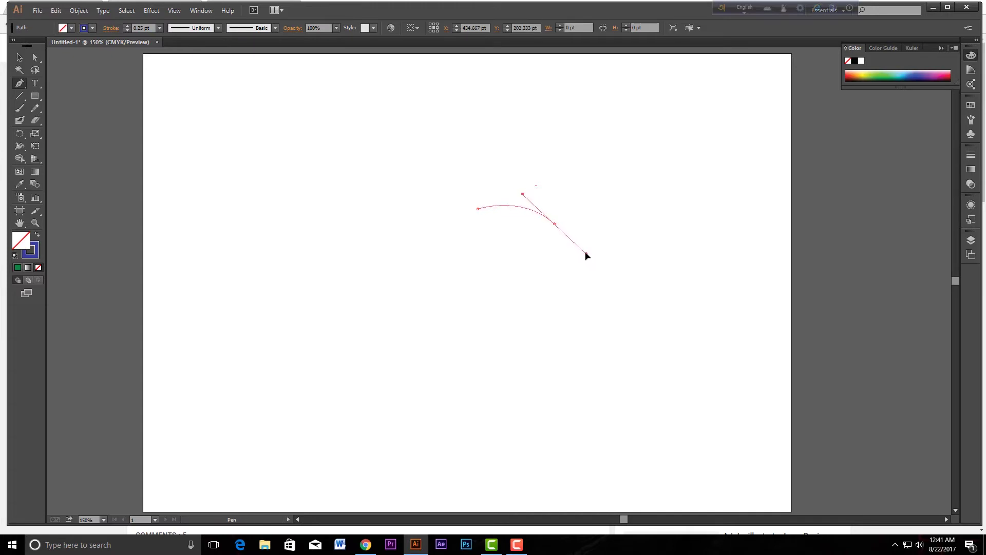
{"action": "left_click", "coordinate": [583, 233]}
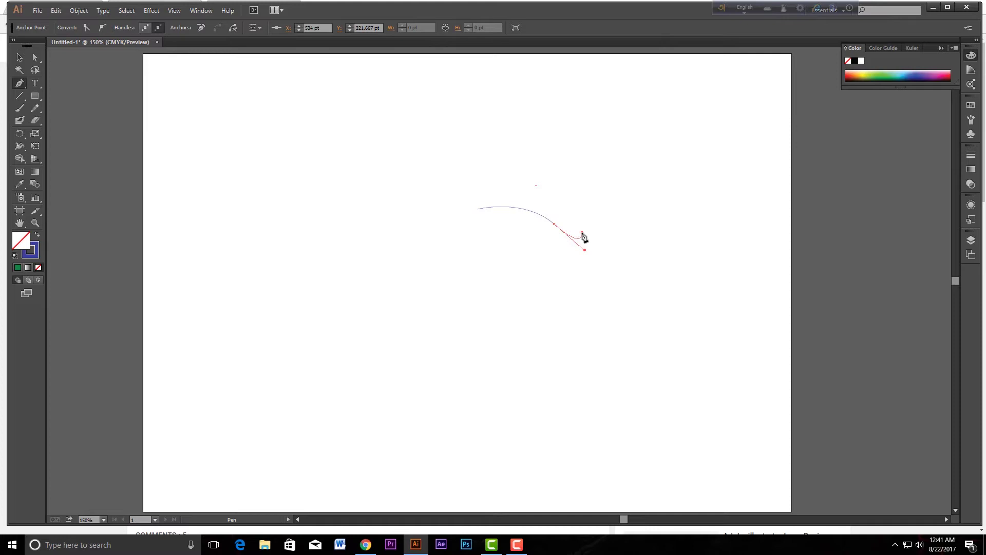
{"action": "key", "text": "alt"}
{"action": "key", "text": "ctrl+z"}
{"action": "left_click", "coordinate": [558, 231]}
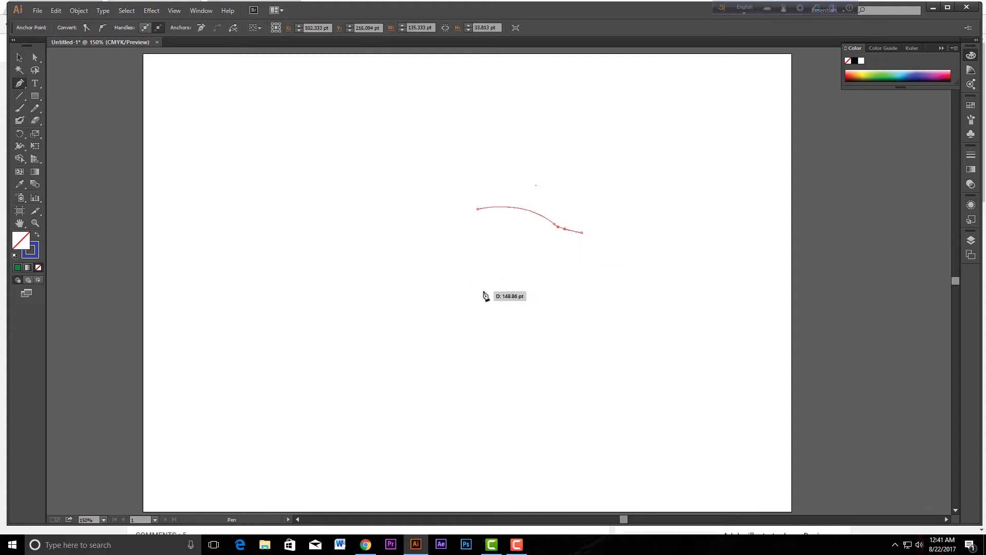
{"action": "left_click_drag", "start_coordinate": [508, 278], "coordinate": [491, 324]}
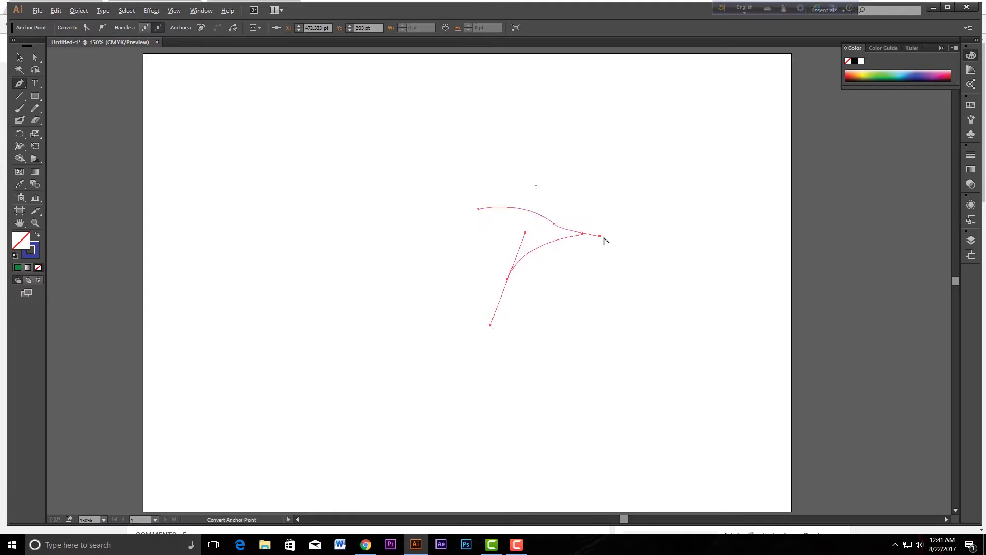
{"action": "left_click_drag", "start_coordinate": [600, 237], "coordinate": [584, 236]}
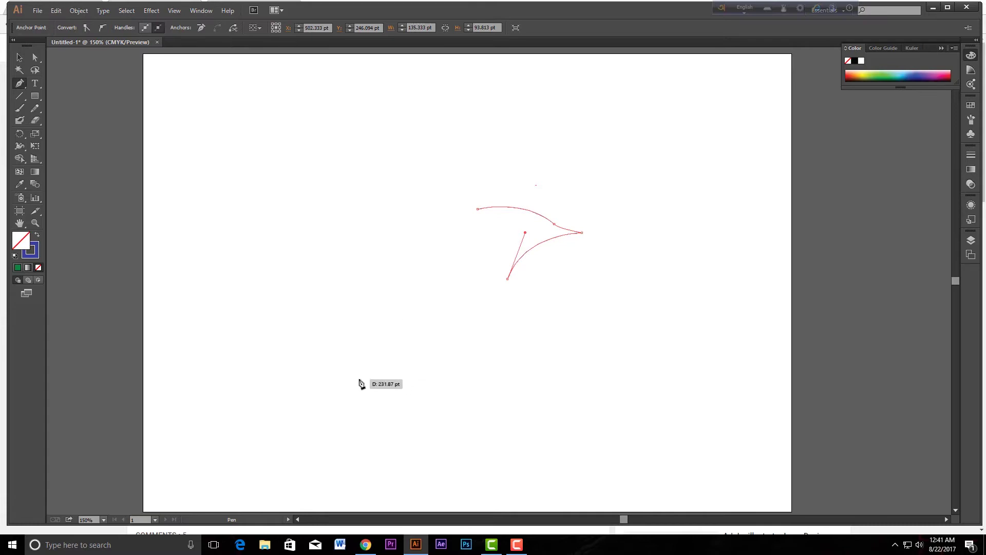
- Extend the outline to a sharp tail tip, curve the lower body back, close it and fill green
{"action": "mouse_move", "coordinate": [290, 424]}
{"action": "left_mouse_down"}
{"action": "mouse_move", "coordinate": [217, 419]}
{"action": "mouse_move", "coordinate": [109, 445]}
{"action": "left_mouse_up"}
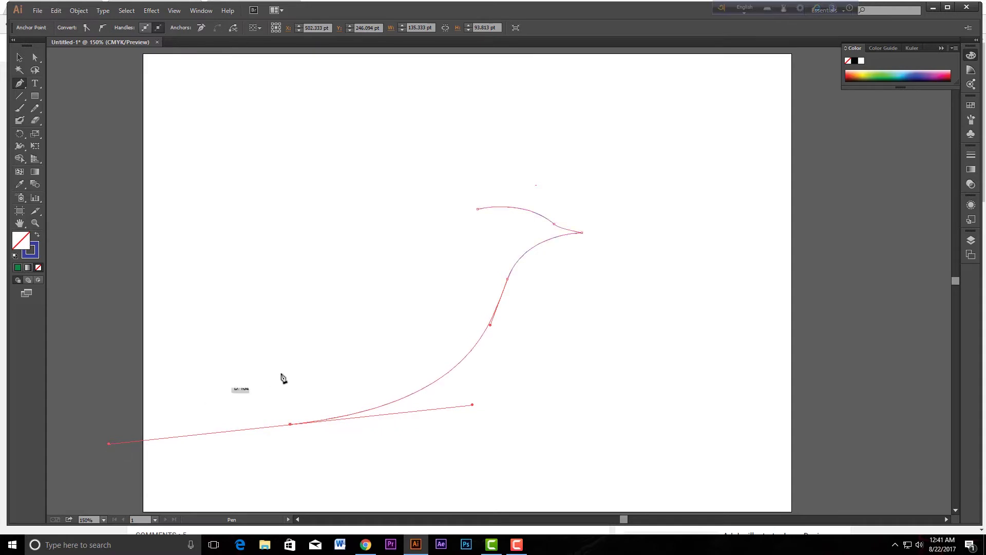
{"action": "left_click", "coordinate": [290, 424]}
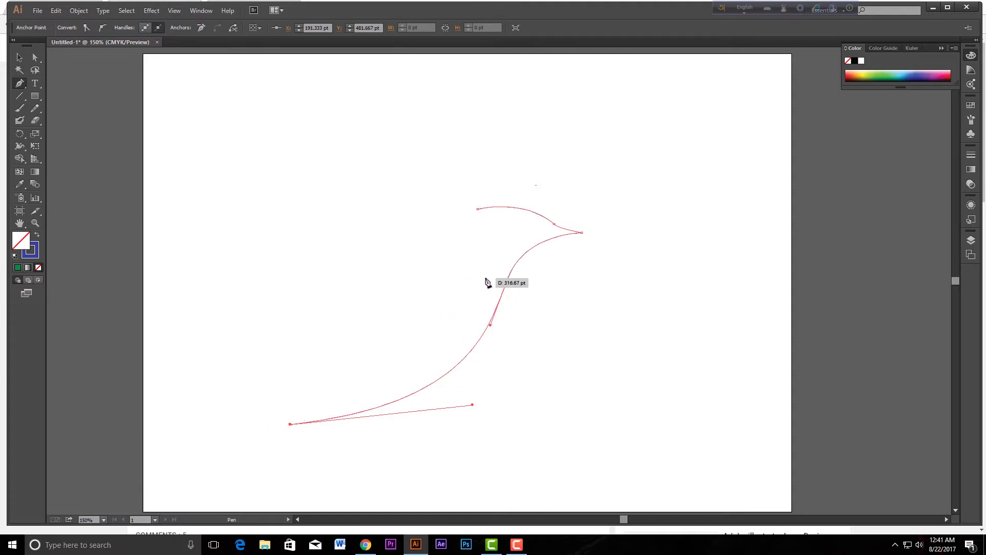
{"action": "mouse_move", "coordinate": [486, 277]}
{"action": "left_mouse_down"}
{"action": "mouse_move", "coordinate": [552, 137]}
{"action": "mouse_move", "coordinate": [550, 147]}
{"action": "left_mouse_up"}
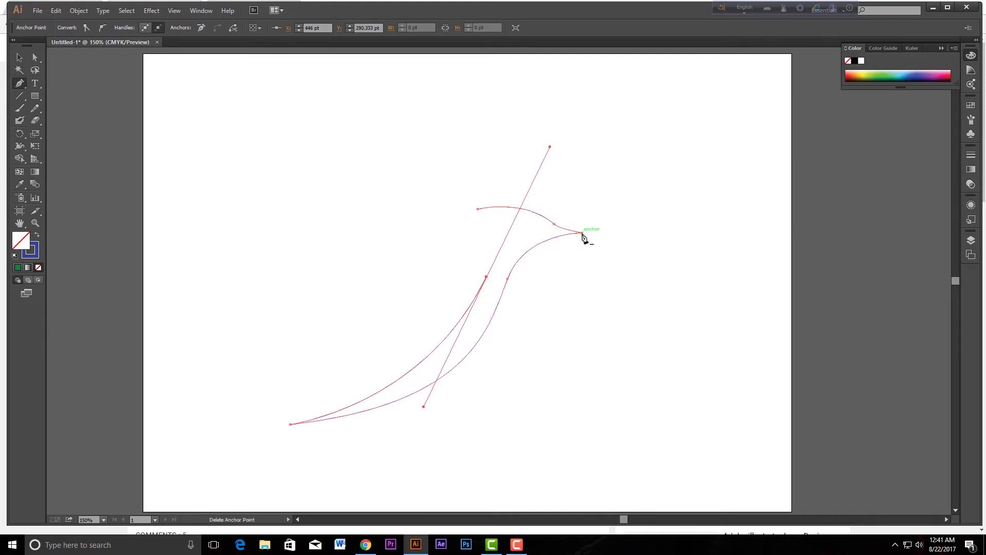
{"action": "left_click_drag", "start_coordinate": [580, 235], "coordinate": [533, 236]}
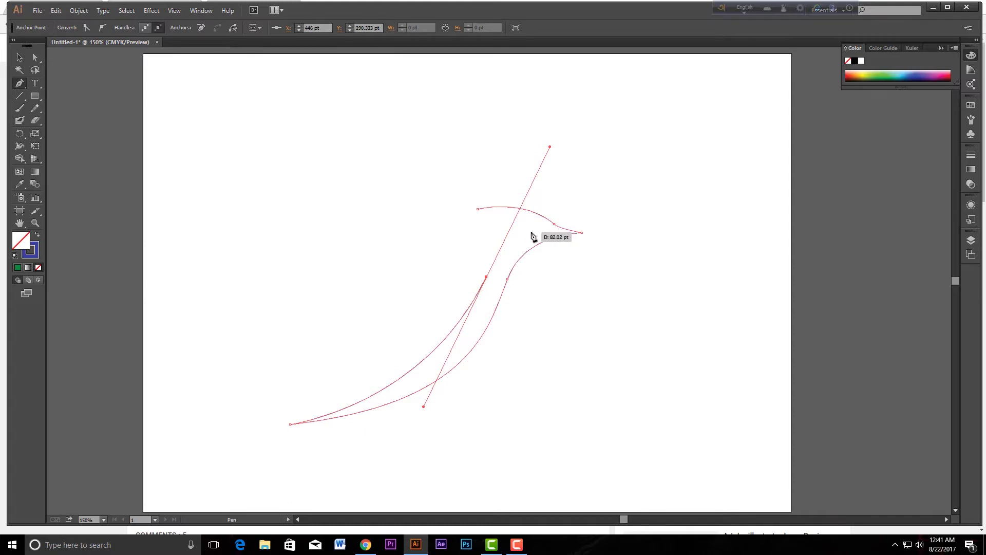
{"action": "left_click_drag", "start_coordinate": [533, 236], "coordinate": [530, 232]}
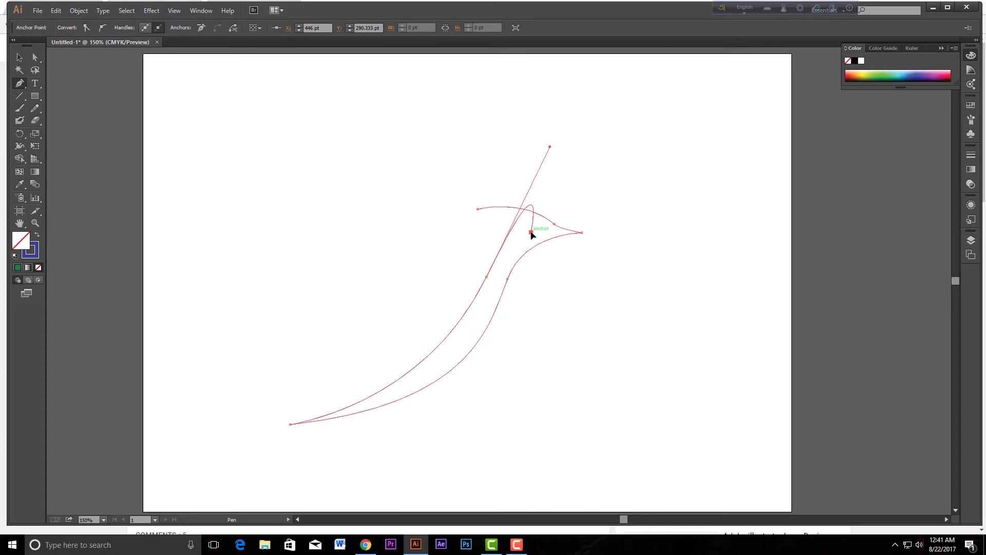
{"action": "left_click_drag", "start_coordinate": [550, 147], "coordinate": [512, 237]}
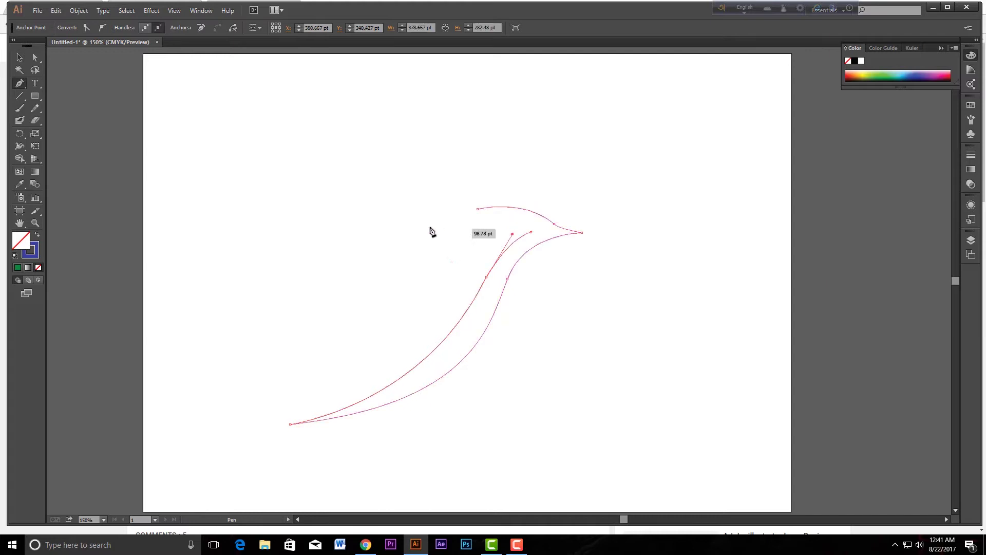
{"action": "left_click", "coordinate": [479, 210]}
{"action": "mouse_move", "coordinate": [479, 210]}
{"action": "left_mouse_down"}
{"action": "mouse_move", "coordinate": [452, 219]}
{"action": "mouse_move", "coordinate": [441, 211]}
{"action": "left_mouse_up"}
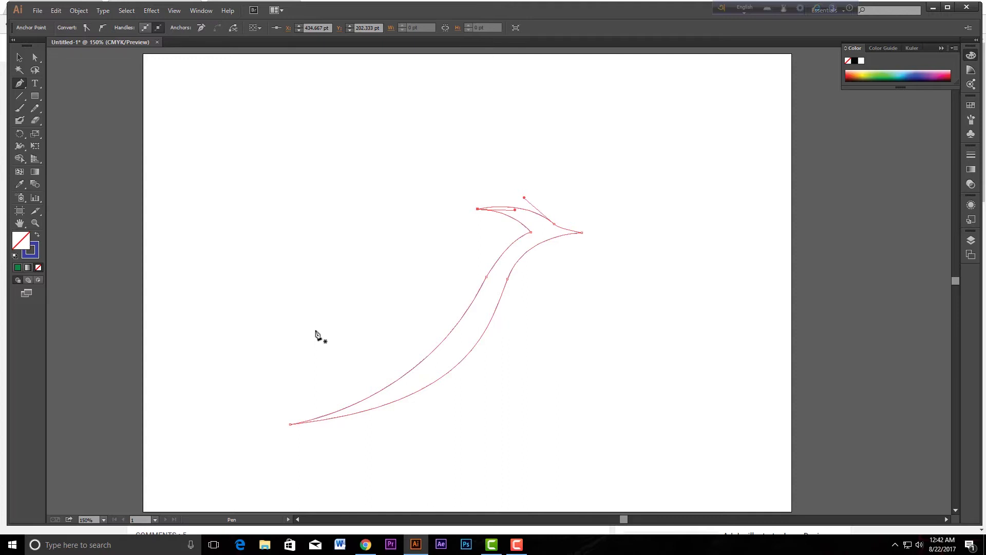
{"action": "left_click", "coordinate": [17, 268]}
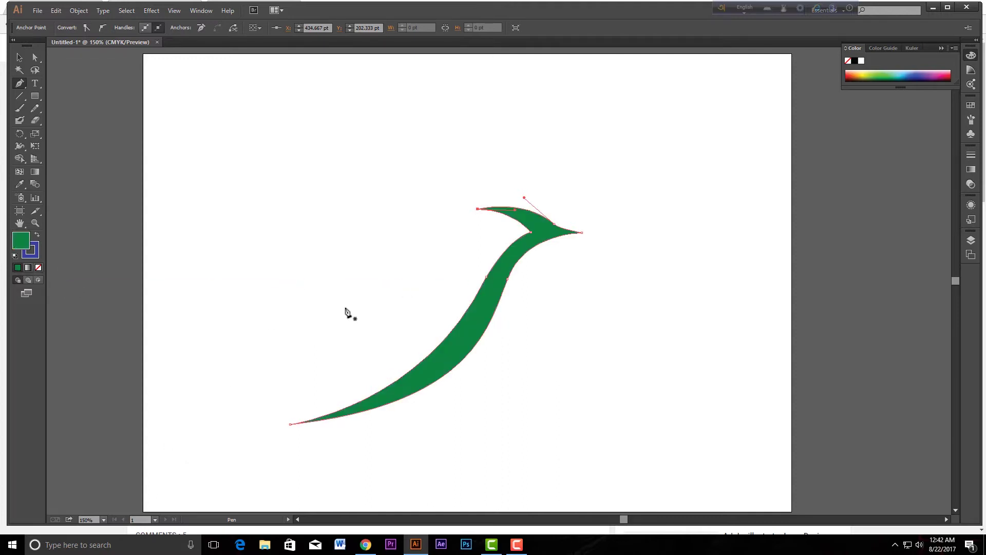
- Draw an unfilled inner stripe path from the tail tip up the neck to the head and back
{"action": "left_click", "coordinate": [266, 356], "text": "ctrl"}
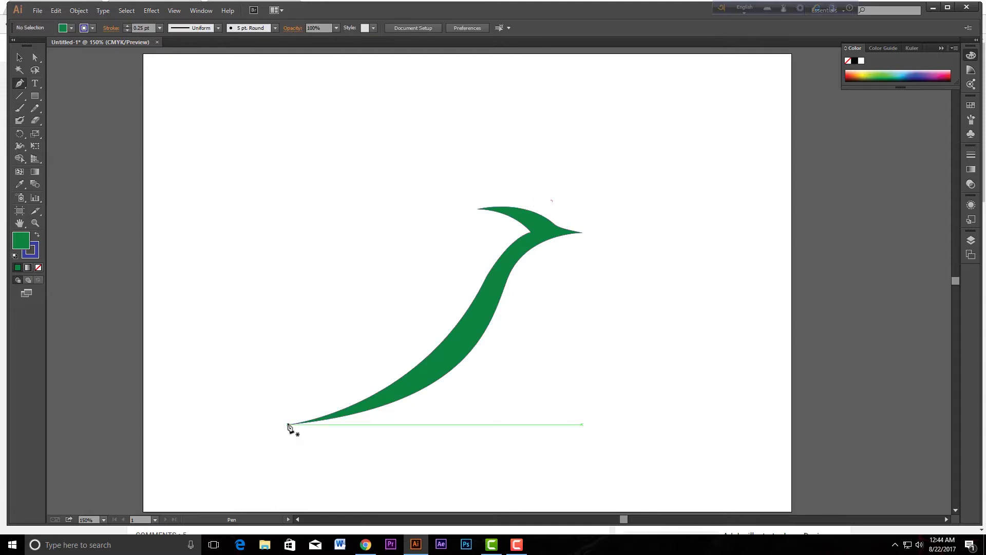
{"action": "left_click", "coordinate": [289, 425]}
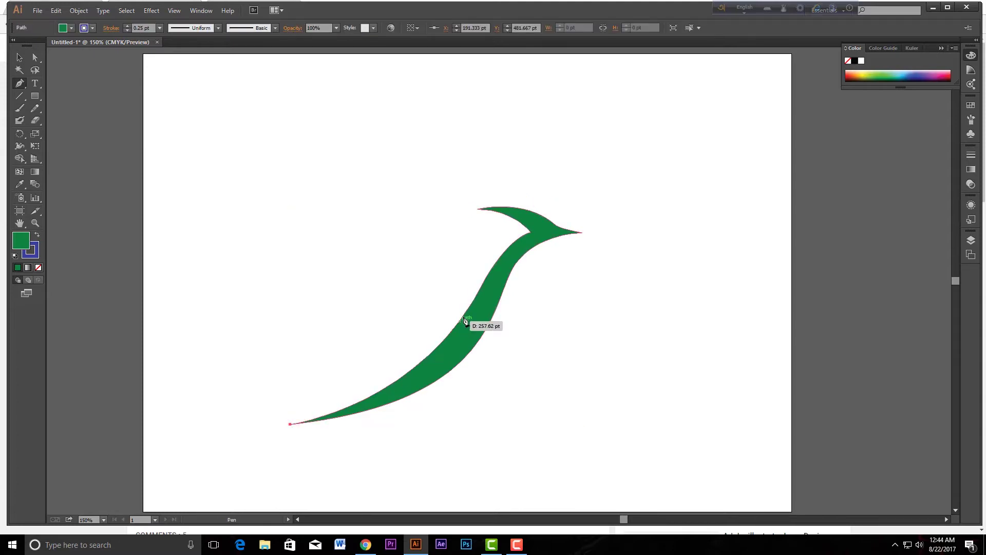
{"action": "left_click_drag", "start_coordinate": [486, 301], "coordinate": [538, 200]}
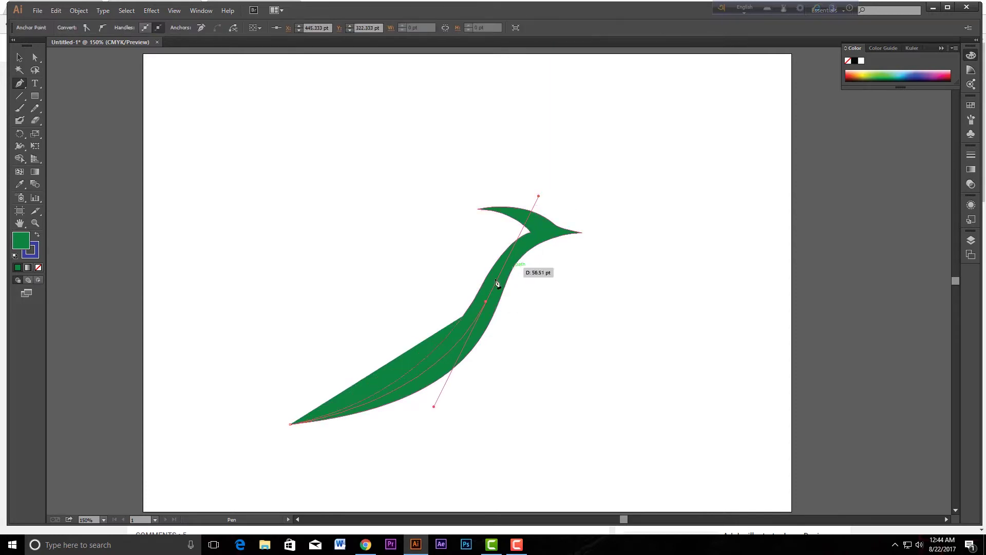
{"action": "left_click", "coordinate": [486, 301]}
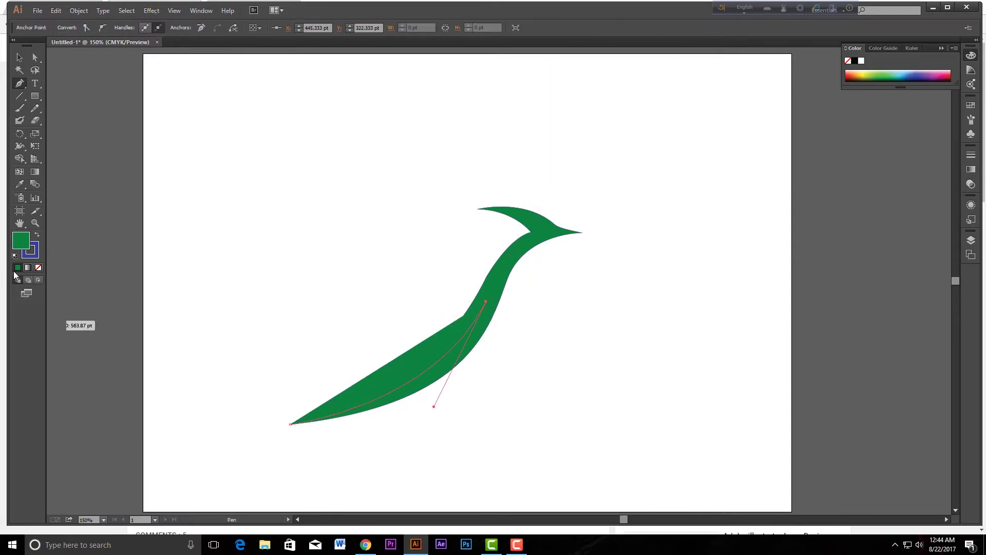
{"action": "left_click", "coordinate": [40, 267]}
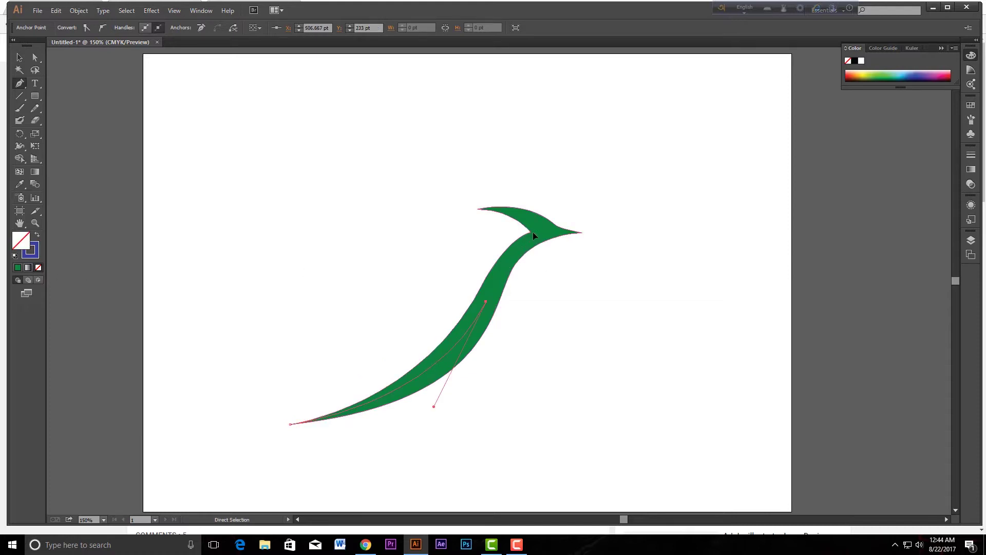
{"action": "left_click_drag", "start_coordinate": [532, 232], "coordinate": [559, 222]}
{"action": "left_click_drag", "start_coordinate": [465, 298], "coordinate": [429, 370]}
{"action": "left_click_drag", "start_coordinate": [558, 221], "coordinate": [533, 231]}
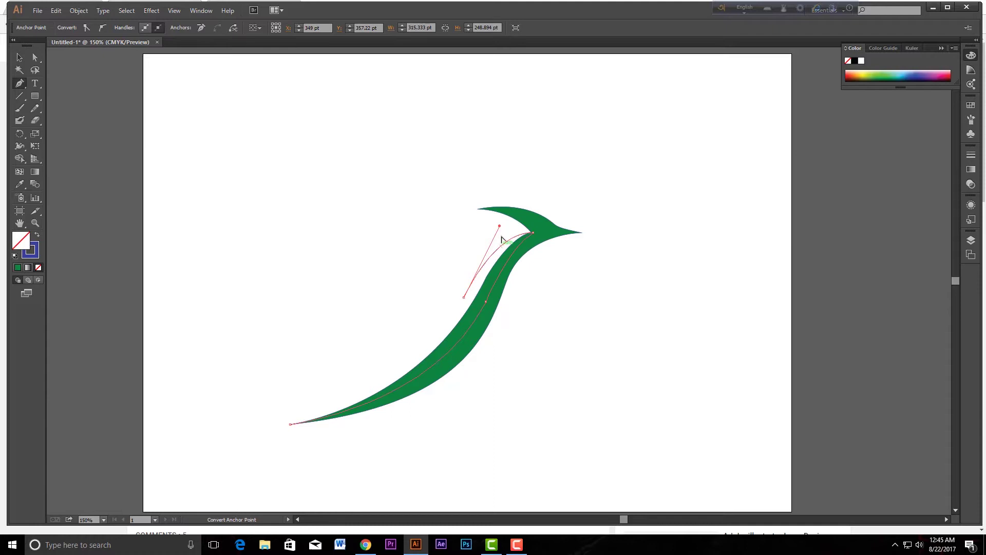
{"action": "left_click_drag", "start_coordinate": [500, 226], "coordinate": [499, 236]}
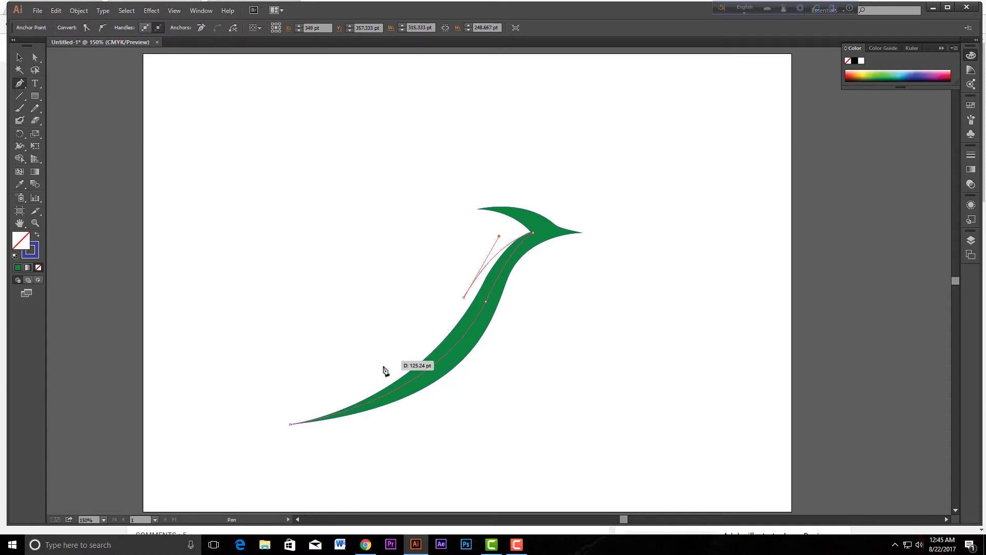
{"action": "left_click", "coordinate": [290, 426]}
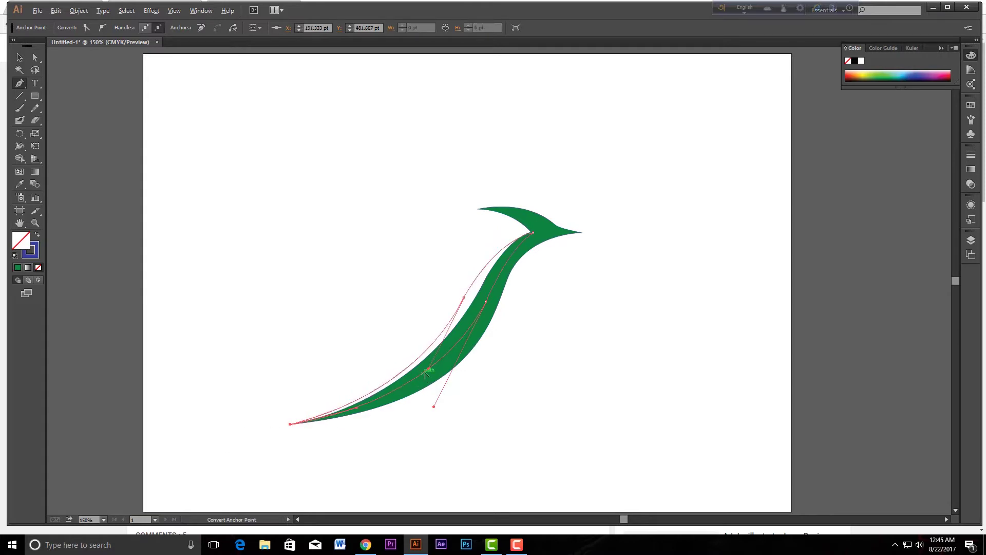
{"action": "mouse_move", "coordinate": [429, 369]}
{"action": "left_mouse_down"}
{"action": "mouse_move", "coordinate": [441, 343]}
{"action": "mouse_move", "coordinate": [415, 396]}
{"action": "mouse_move", "coordinate": [405, 390]}
{"action": "left_mouse_up"}
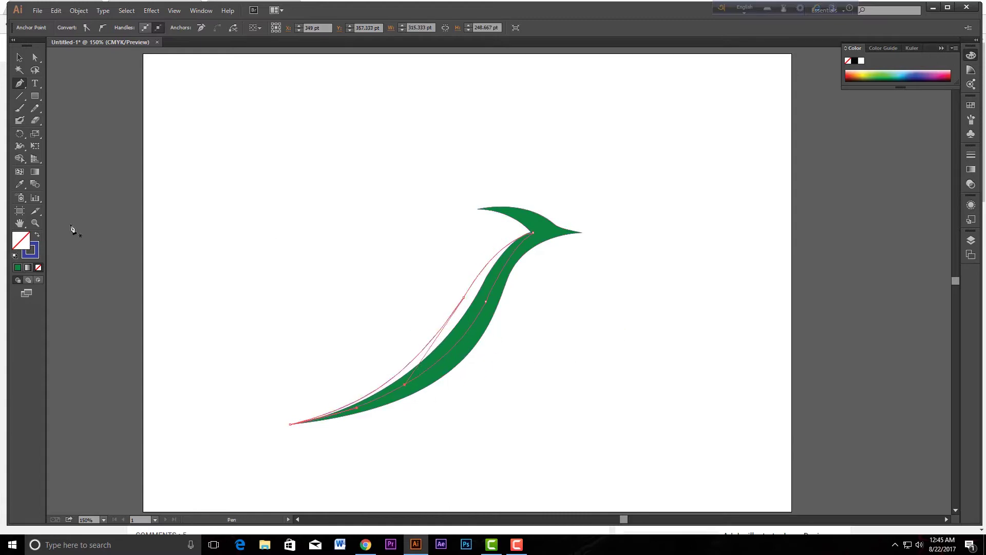
- Fill the stripe green, then olive, settling on cyan-blue, and deselect
{"action": "left_click", "coordinate": [17, 268]}
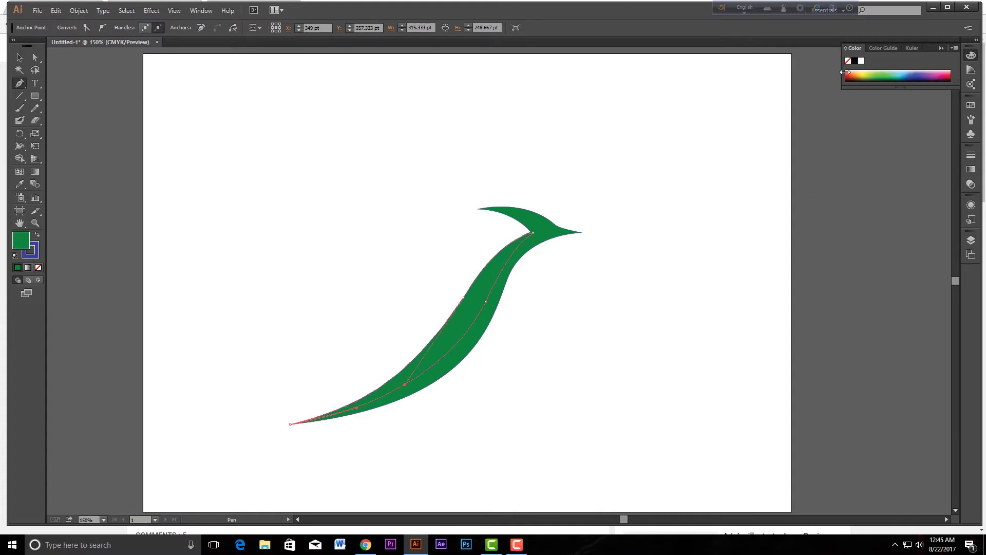
{"action": "left_click", "coordinate": [870, 77]}
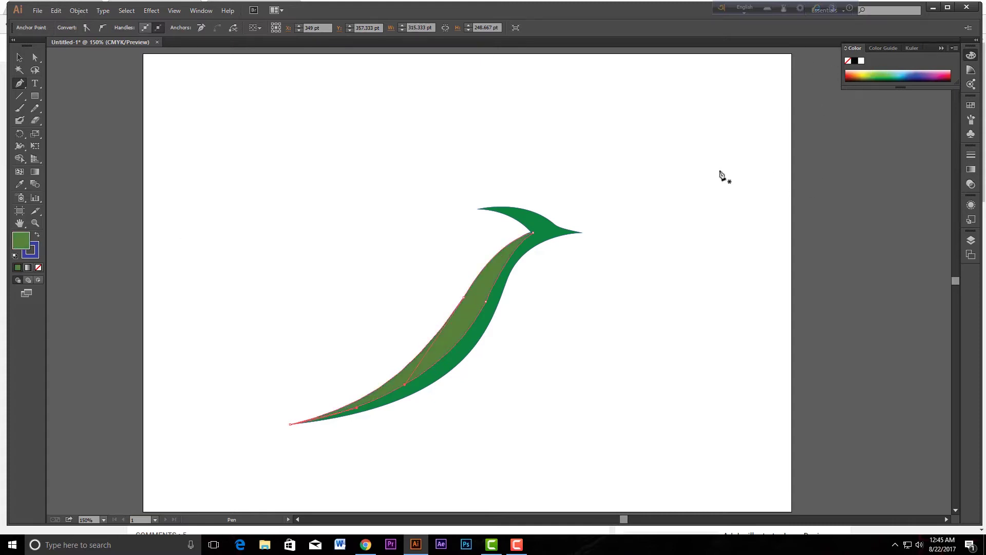
{"action": "left_click", "coordinate": [902, 75]}
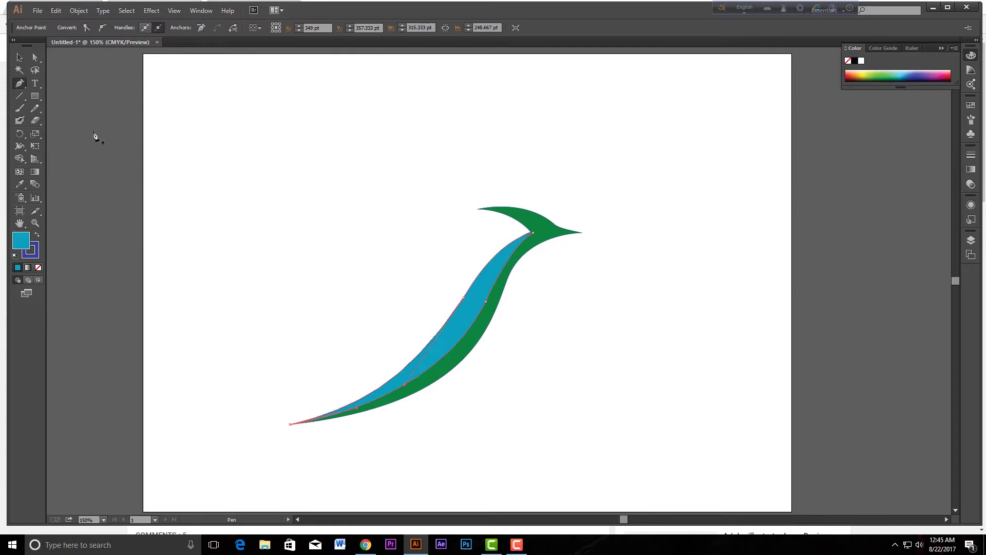
{"action": "left_click", "coordinate": [19, 57]}
{"action": "left_click", "coordinate": [431, 248]}
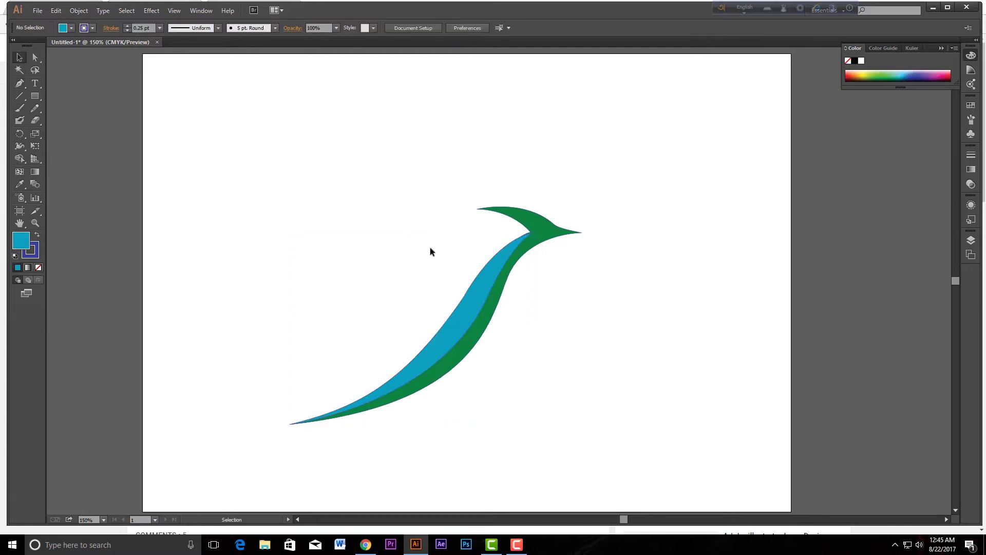
- Draw a closed curved wing shape above the body with a sharp upper tip
{"action": "left_click", "coordinate": [21, 83]}
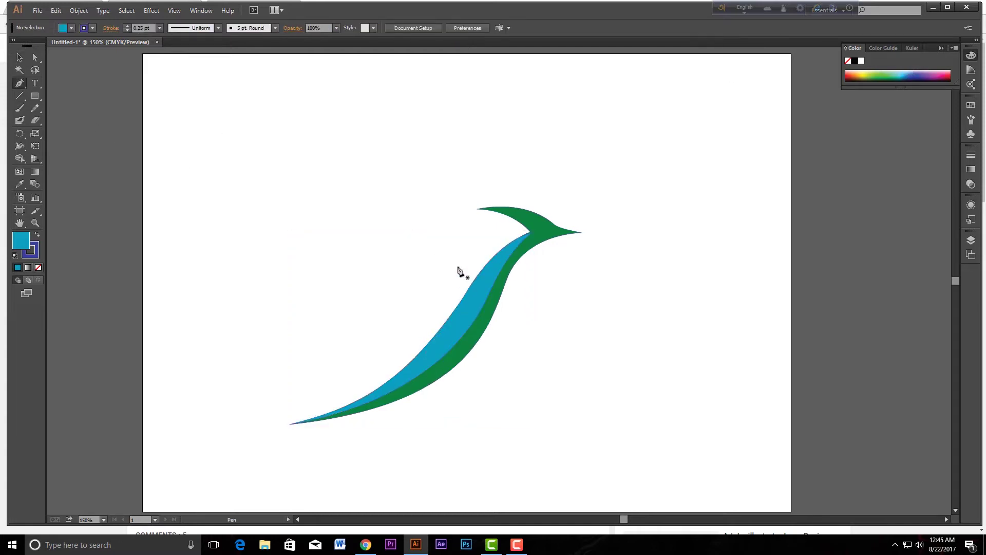
{"action": "left_click", "coordinate": [432, 244]}
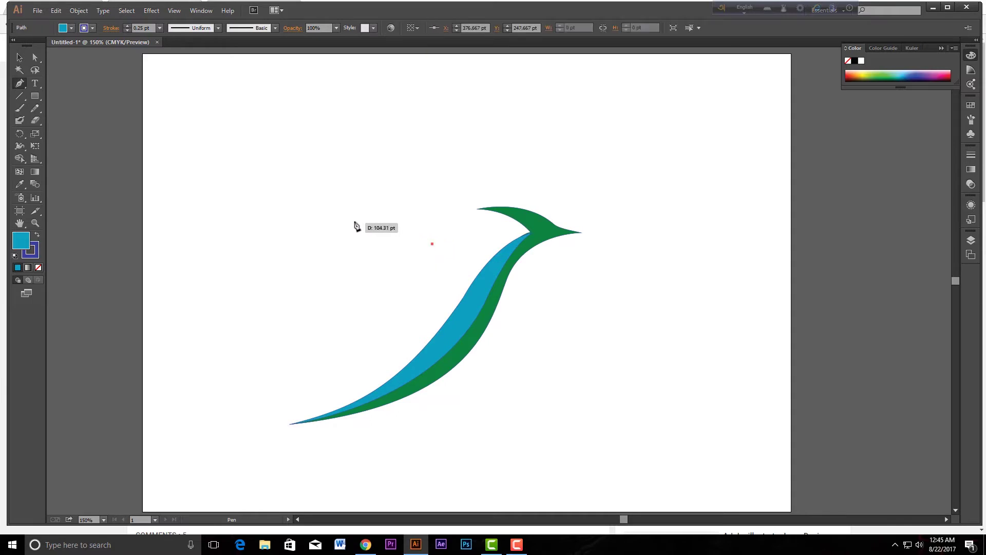
{"action": "mouse_move", "coordinate": [367, 206]}
{"action": "left_mouse_down"}
{"action": "mouse_move", "coordinate": [334, 194]}
{"action": "mouse_move", "coordinate": [311, 204]}
{"action": "left_mouse_up"}
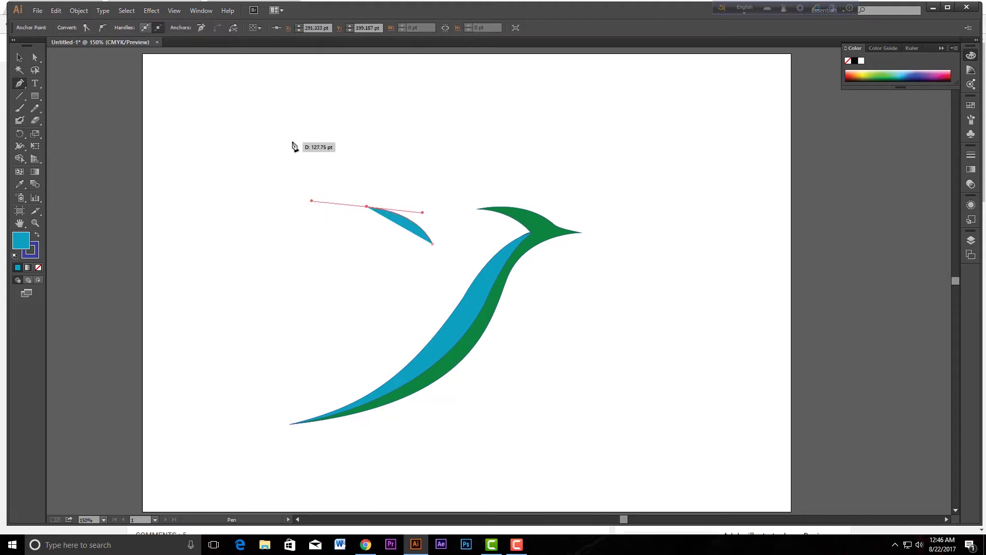
{"action": "left_click_drag", "start_coordinate": [290, 138], "coordinate": [284, 125]}
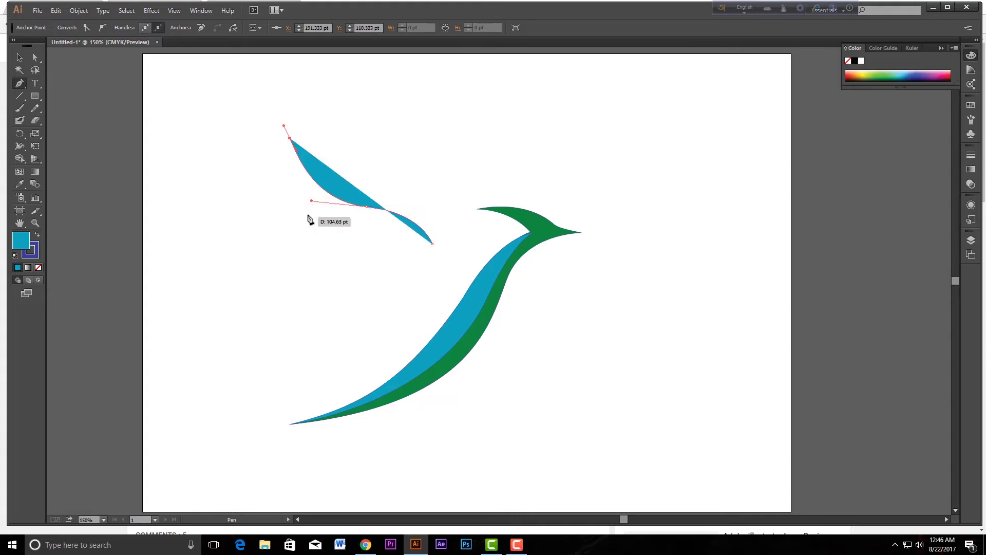
{"action": "left_click", "coordinate": [290, 137]}
{"action": "left_click_drag", "start_coordinate": [337, 220], "coordinate": [430, 248]}
{"action": "mouse_move", "coordinate": [430, 247]}
{"action": "left_mouse_down"}
{"action": "mouse_move", "coordinate": [421, 240]}
{"action": "mouse_move", "coordinate": [434, 250]}
{"action": "left_mouse_up"}
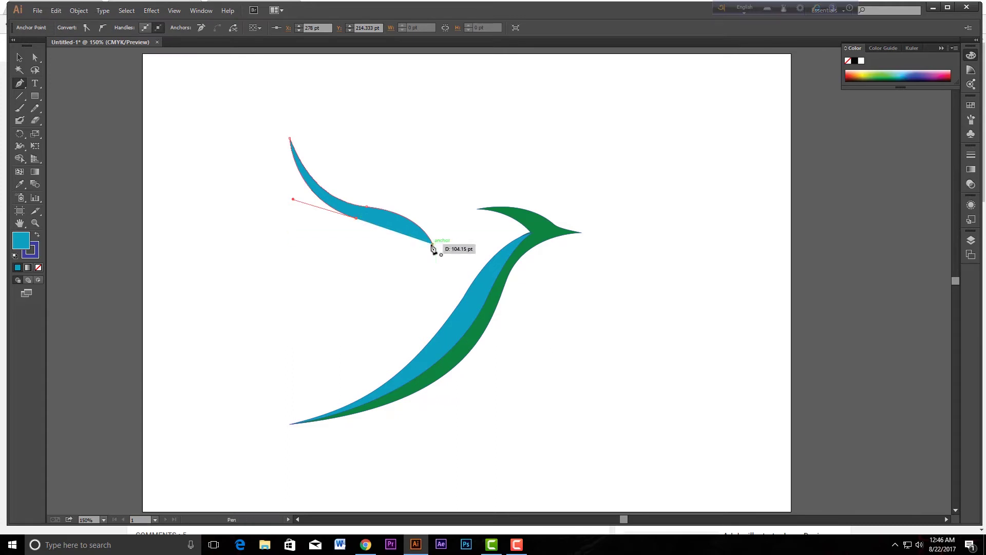
{"action": "left_click_drag", "start_coordinate": [435, 250], "coordinate": [437, 259]}
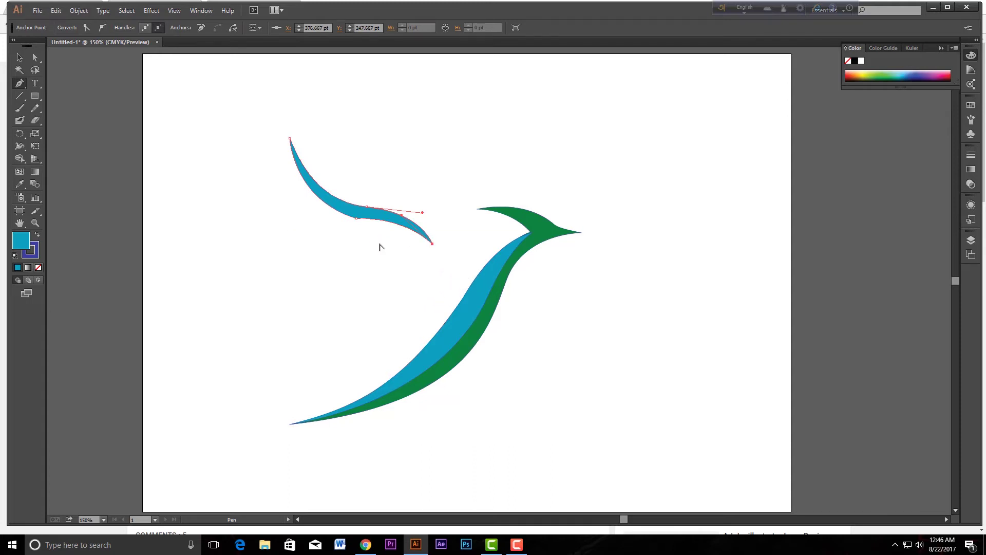
- Reshape the wing's lower edge curve by dragging its handle
{"action": "scroll", "coordinate": [380, 252], "scroll_direction": "up", "scroll_amount": 2}
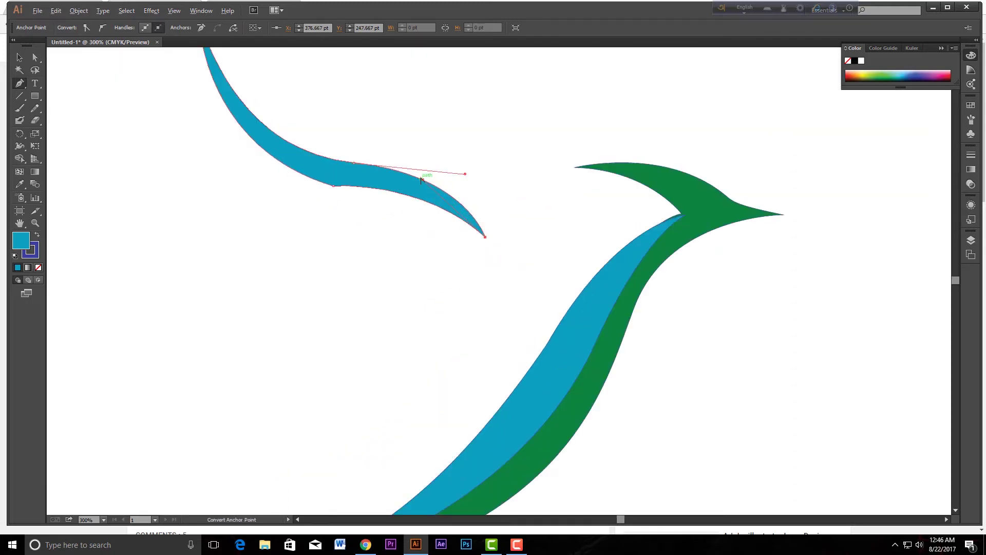
{"action": "left_click_drag", "start_coordinate": [423, 182], "coordinate": [444, 196]}
{"action": "left_click_drag", "start_coordinate": [443, 198], "coordinate": [435, 198]}
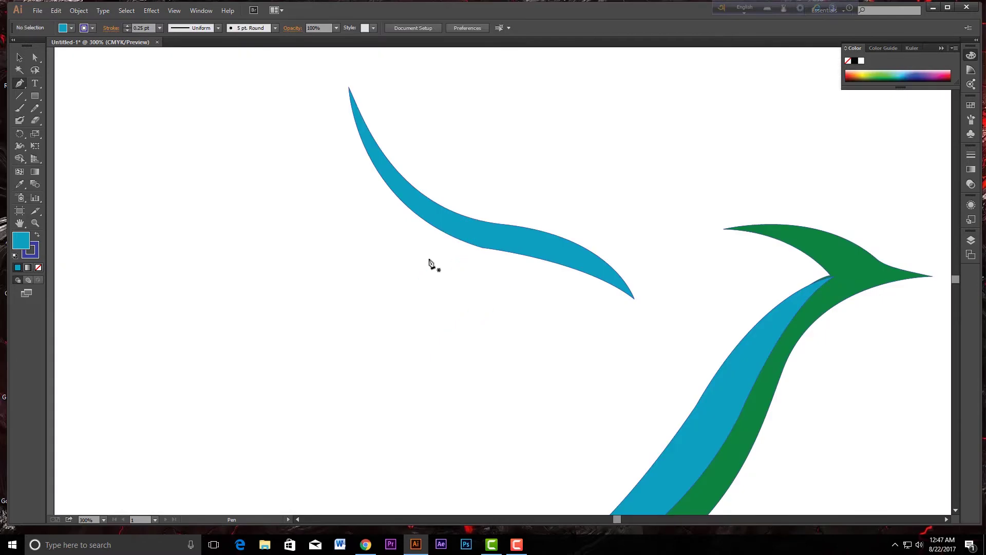
{"action": "left_click", "coordinate": [429, 259]}
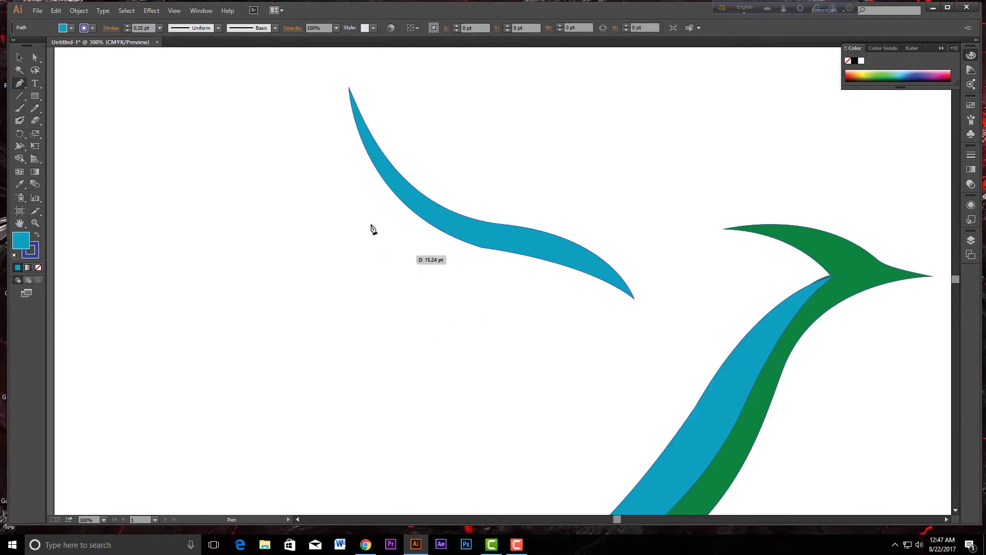
- Draw a second curved feather with a sharp top just below the wing
{"action": "left_click_drag", "start_coordinate": [333, 188], "coordinate": [300, 122]}
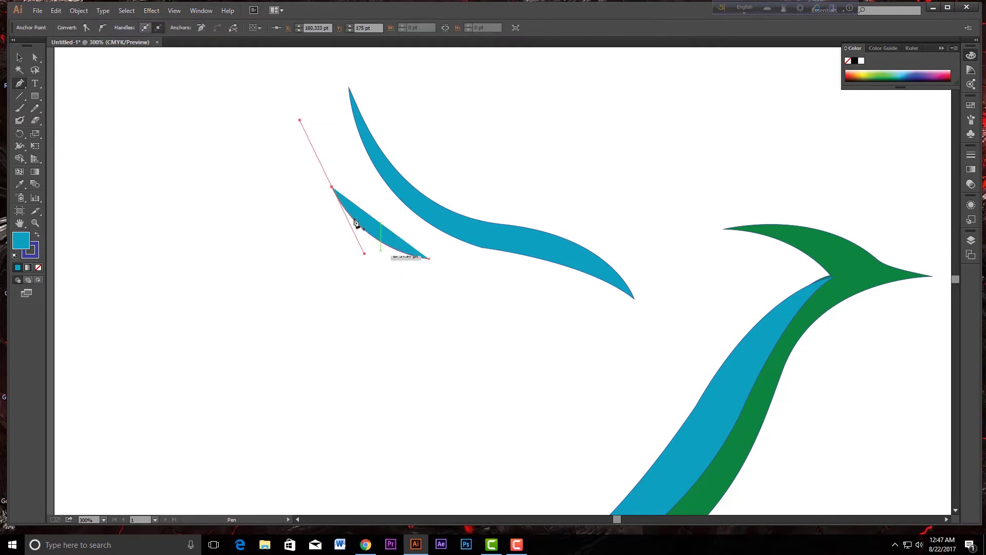
{"action": "left_click", "coordinate": [333, 188]}
{"action": "left_click_drag", "start_coordinate": [465, 256], "coordinate": [523, 251]}
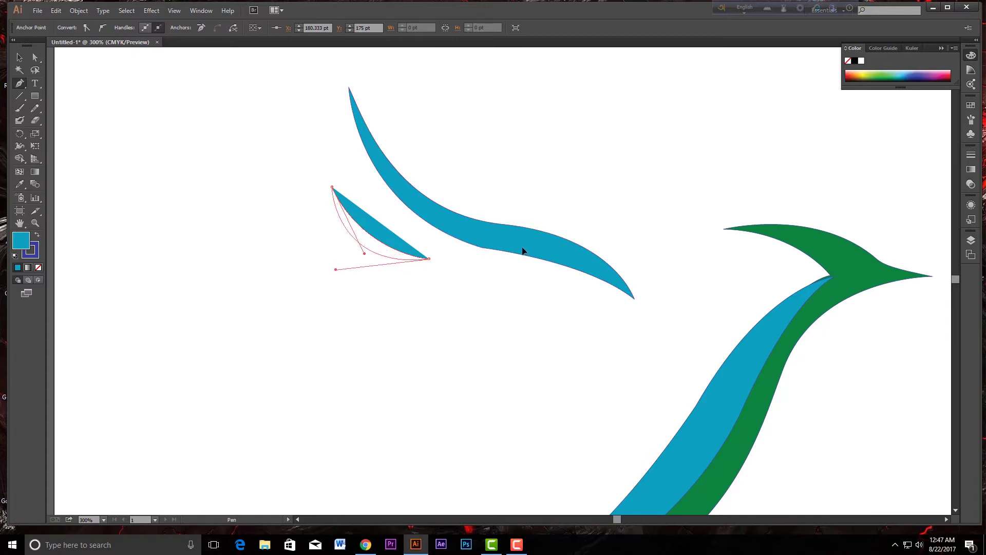
{"action": "left_click_drag", "start_coordinate": [522, 250], "coordinate": [522, 251]}
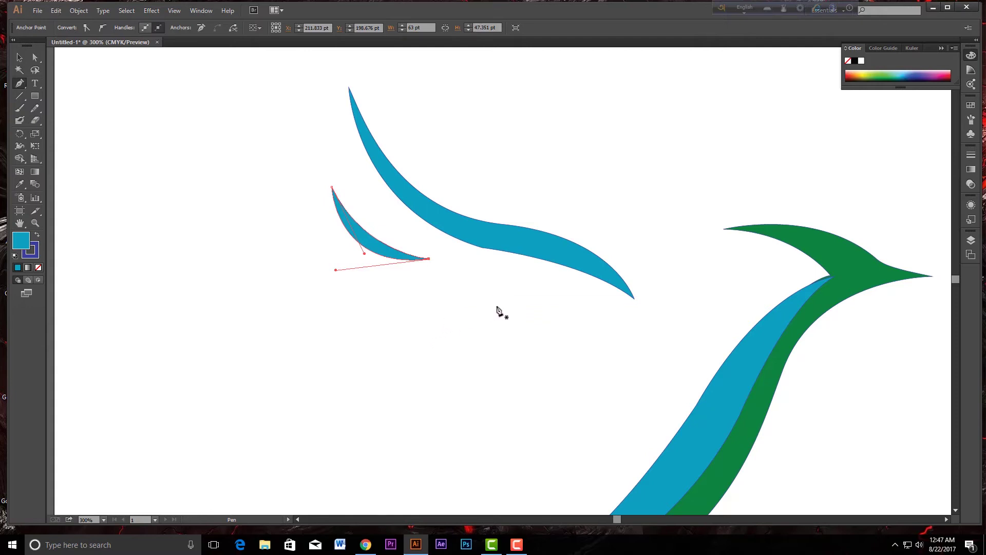
{"action": "left_click", "coordinate": [460, 308], "text": "ctrl"}
- Draw a third, smaller curved feather beneath the second and refine its curves
{"action": "left_click", "coordinate": [458, 303]}
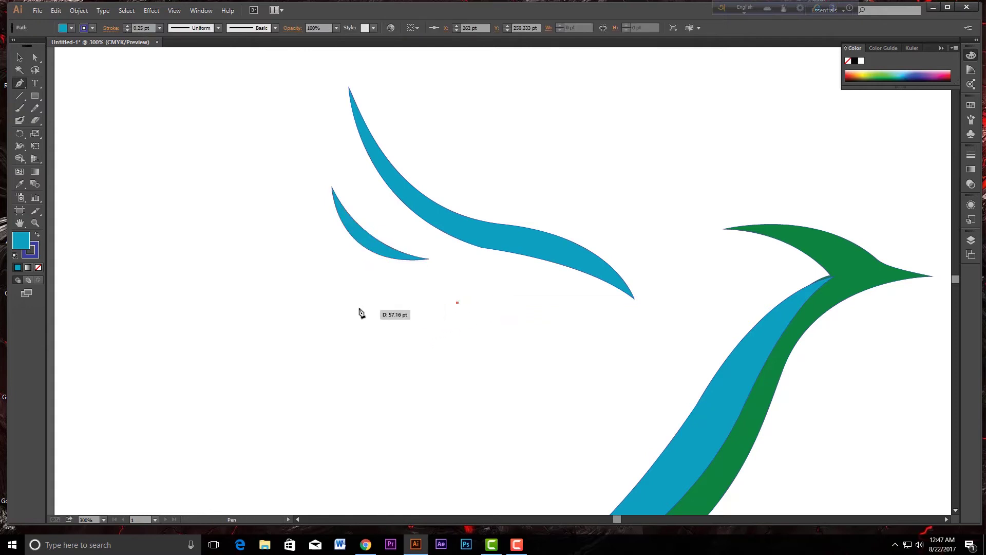
{"action": "mouse_move", "coordinate": [349, 293]}
{"action": "left_mouse_down"}
{"action": "mouse_move", "coordinate": [318, 267]}
{"action": "mouse_move", "coordinate": [300, 267]}
{"action": "left_mouse_up"}
{"action": "left_click_drag", "start_coordinate": [458, 303], "coordinate": [532, 247]}
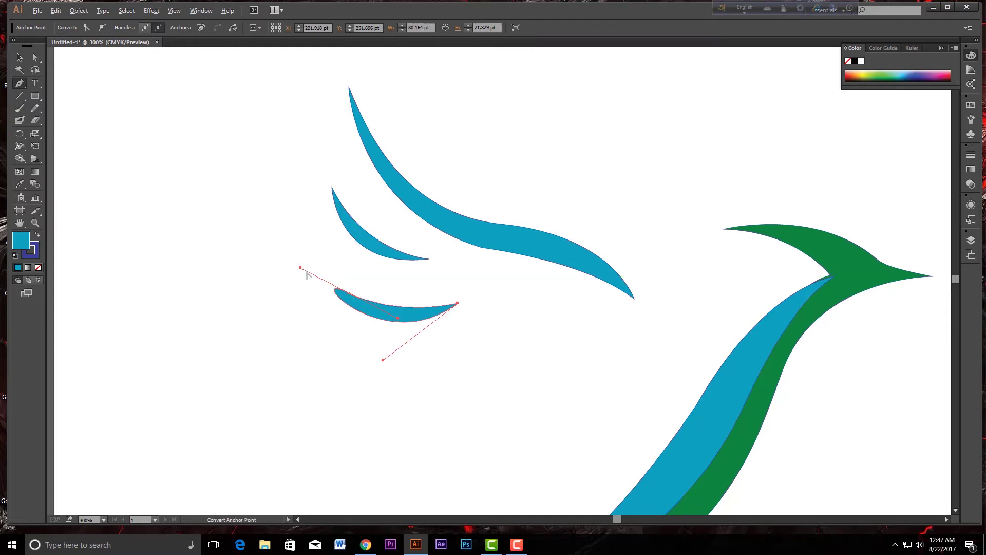
{"action": "left_click_drag", "start_coordinate": [300, 270], "coordinate": [349, 294]}
{"action": "left_click_drag", "start_coordinate": [383, 358], "coordinate": [401, 348]}
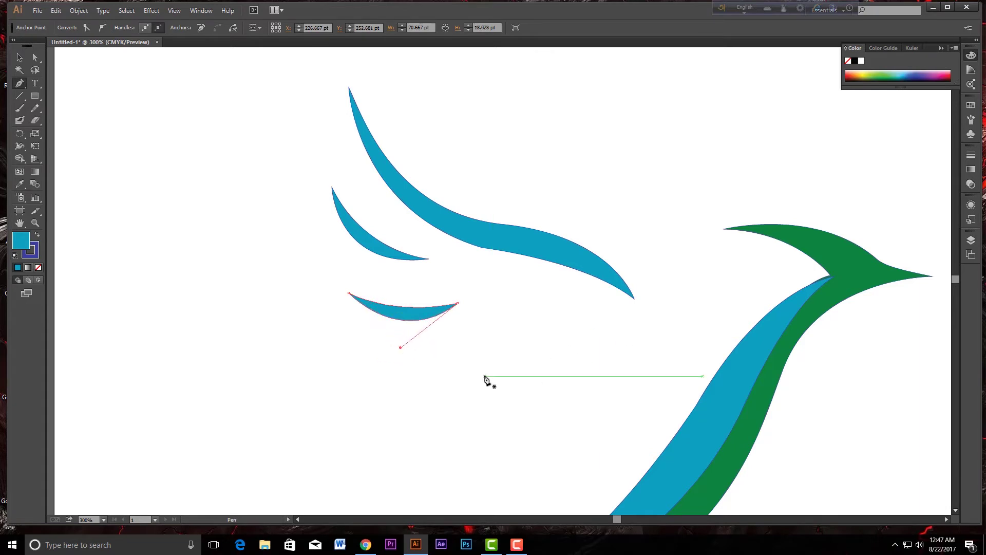
{"action": "left_click", "coordinate": [532, 359]}
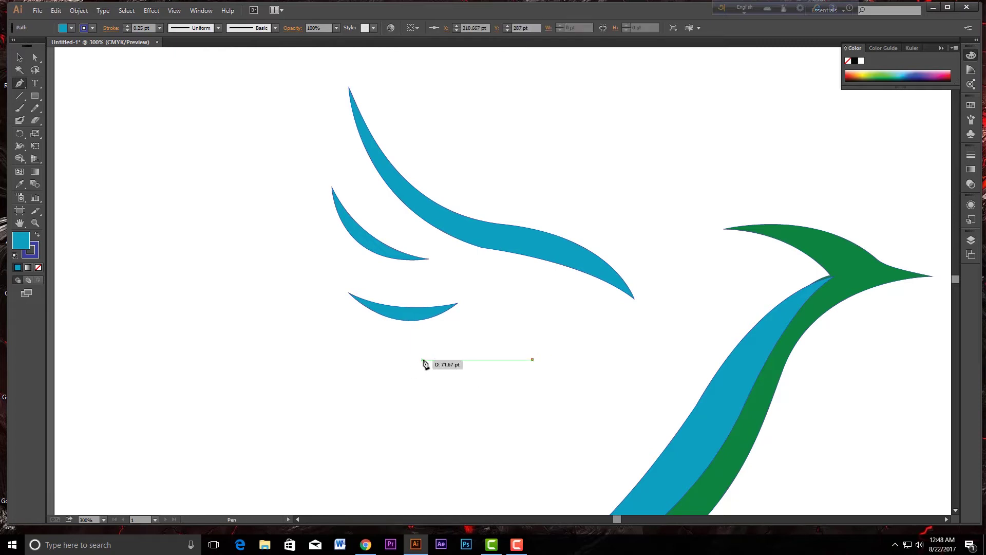
- Draw a small crescent feather with a sharp left corner below the third feather
{"action": "left_click_drag", "start_coordinate": [433, 359], "coordinate": [376, 340]}
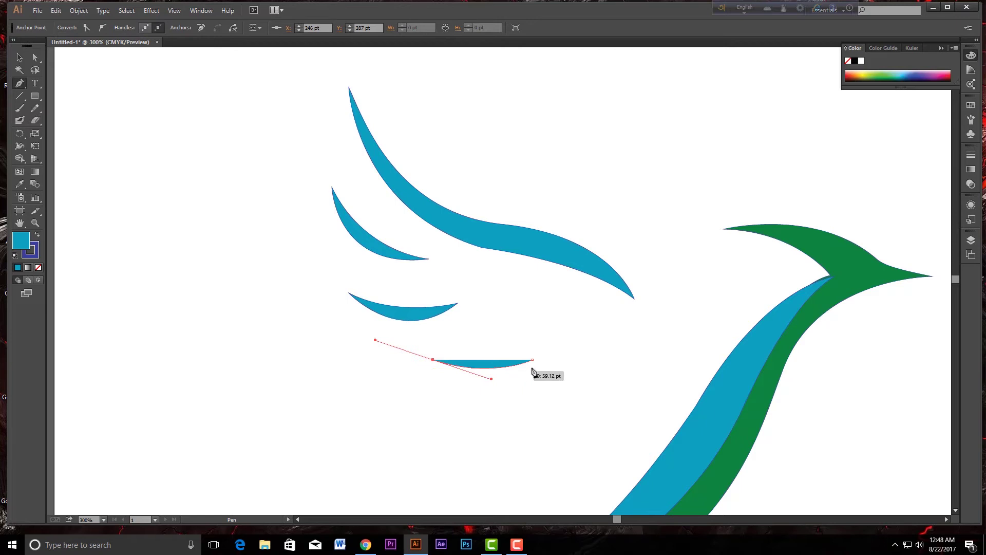
{"action": "left_click", "coordinate": [434, 361]}
{"action": "left_click_drag", "start_coordinate": [532, 361], "coordinate": [582, 312]}
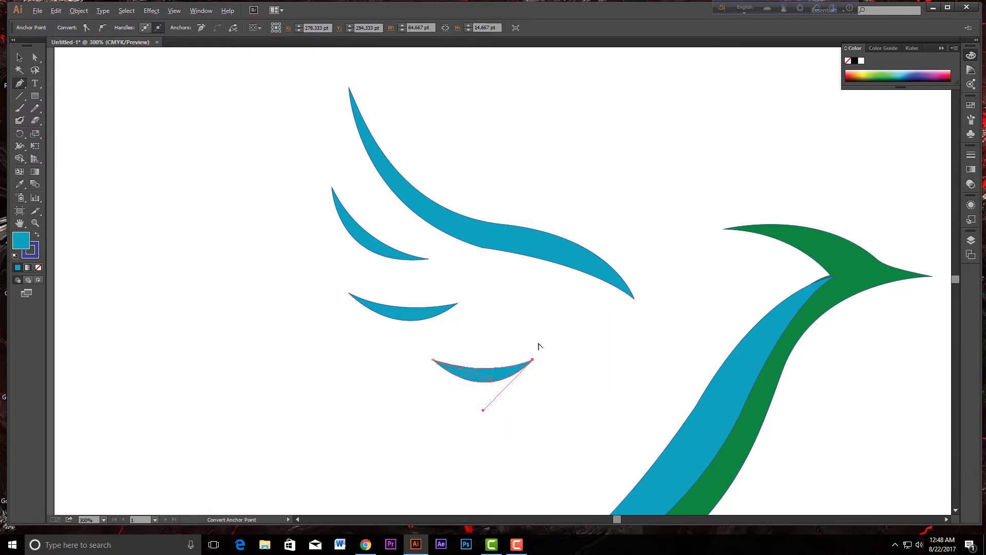
{"action": "scroll", "coordinate": [539, 349], "scroll_direction": "down", "scroll_amount": 2}
{"action": "scroll", "coordinate": [537, 355], "scroll_direction": "up", "scroll_amount": 1}
- Rotate the smallest feather and the top wing slightly, then move the wing up and right
{"action": "scroll", "coordinate": [537, 356], "scroll_direction": "down", "scroll_amount": 3}
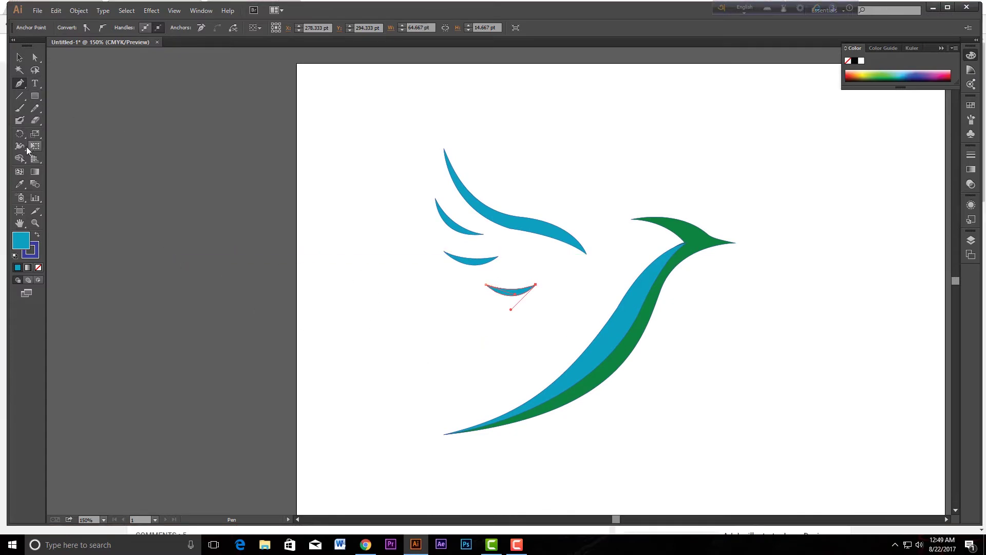
{"action": "left_click", "coordinate": [20, 134]}
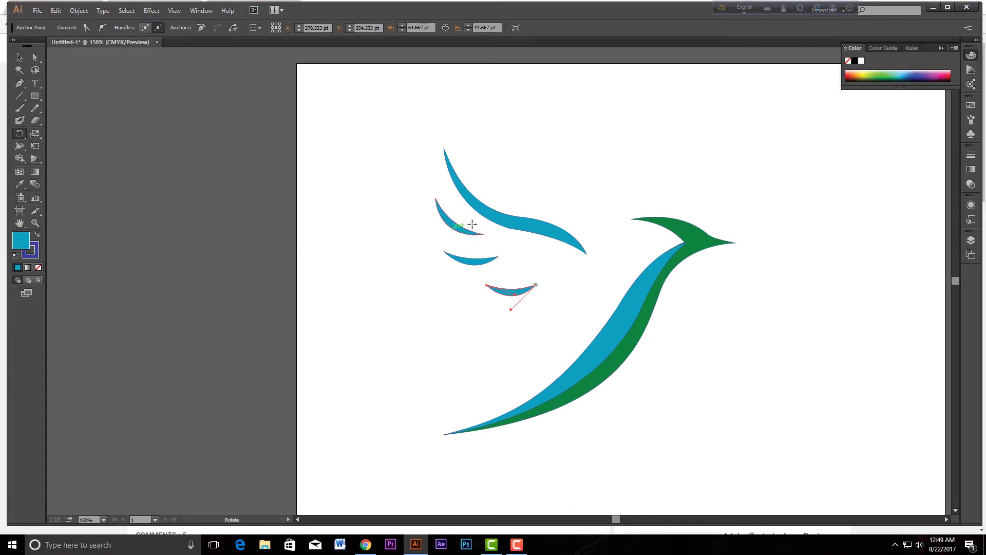
{"action": "left_click_drag", "start_coordinate": [541, 229], "coordinate": [530, 231]}
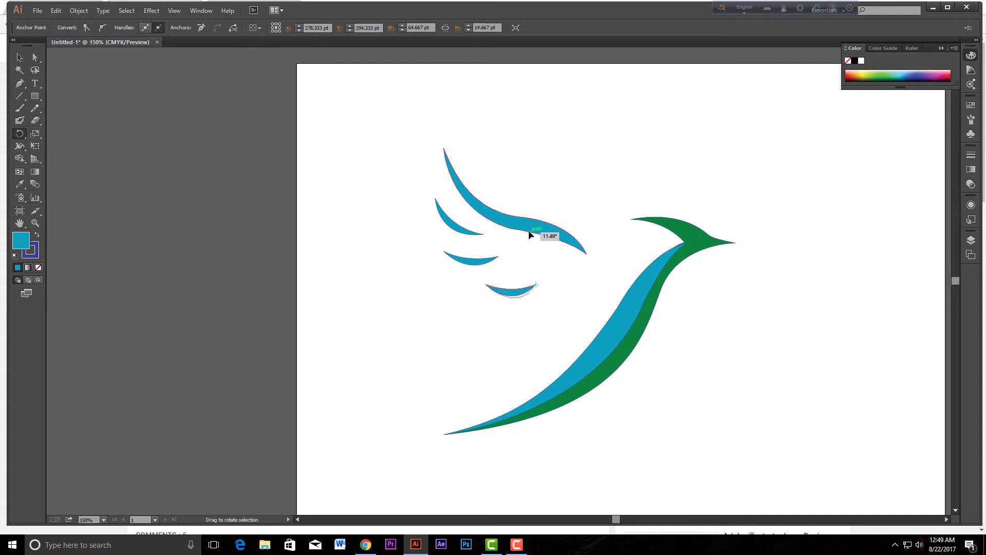
{"action": "left_click", "coordinate": [530, 231], "text": "ctrl"}
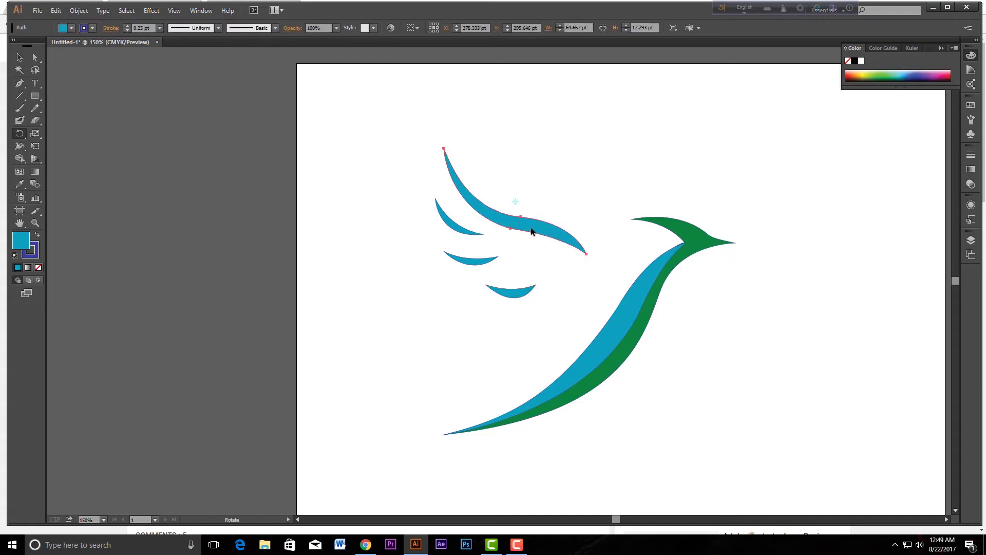
{"action": "mouse_move", "coordinate": [531, 228]}
{"action": "left_mouse_down"}
{"action": "mouse_move", "coordinate": [548, 233]}
{"action": "mouse_move", "coordinate": [535, 235]}
{"action": "mouse_move", "coordinate": [545, 244]}
{"action": "left_mouse_up"}
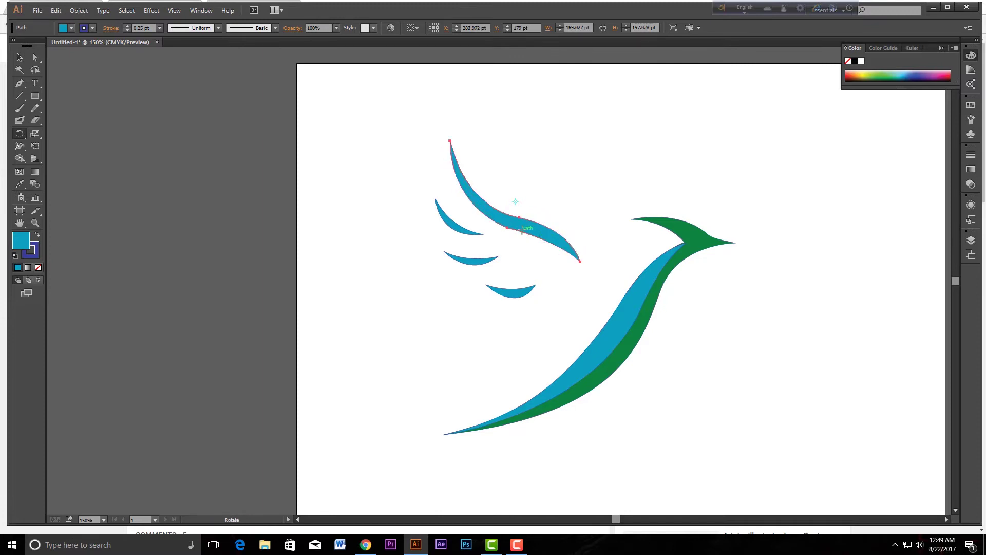
{"action": "left_click", "coordinate": [19, 59]}
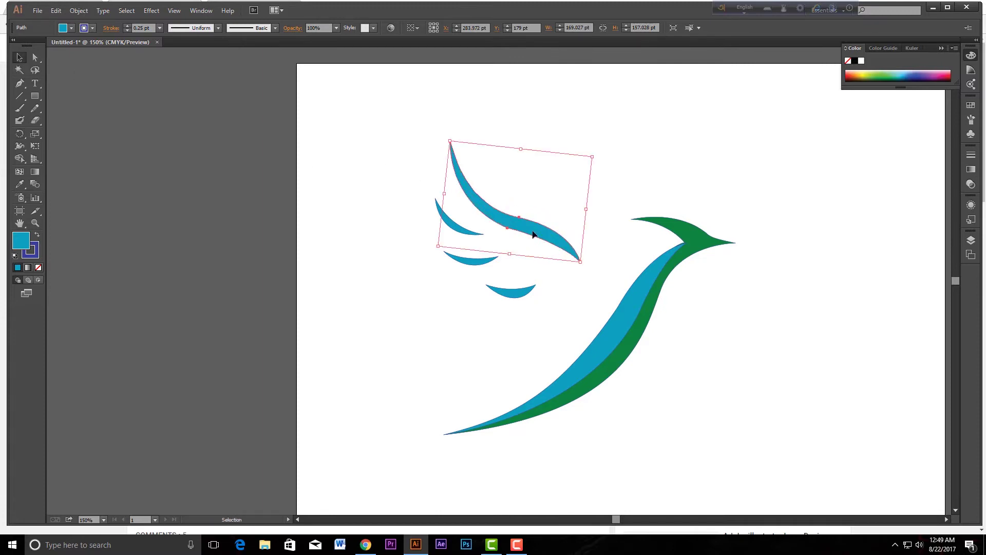
{"action": "left_click_drag", "start_coordinate": [538, 231], "coordinate": [552, 224]}
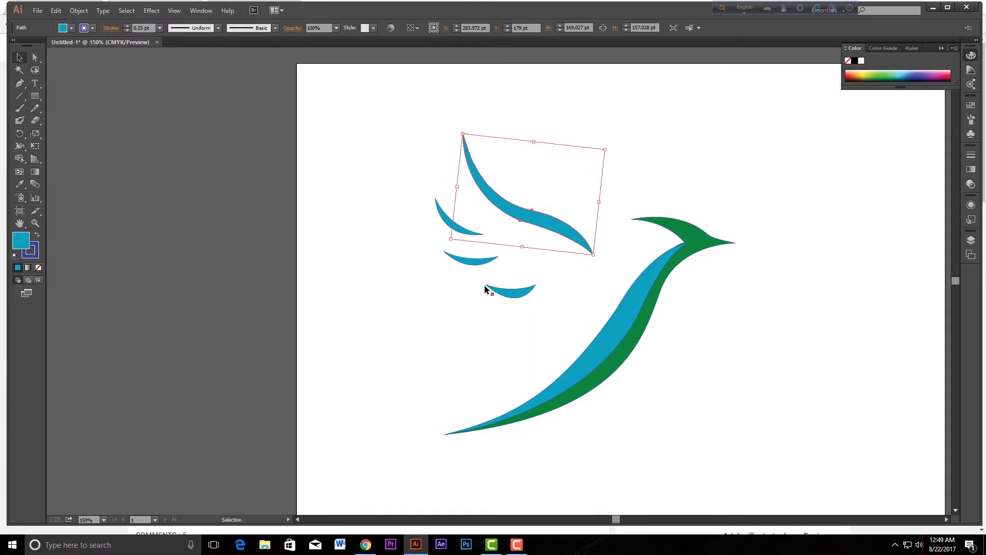
{"action": "scroll", "coordinate": [499, 290], "scroll_direction": "up", "scroll_amount": 1}
- Nudge the short upper feather up and right and tilt it slightly
{"action": "scroll", "coordinate": [484, 260], "scroll_direction": "up", "scroll_amount": 3}
{"action": "left_click_drag", "start_coordinate": [448, 258], "coordinate": [467, 251]}
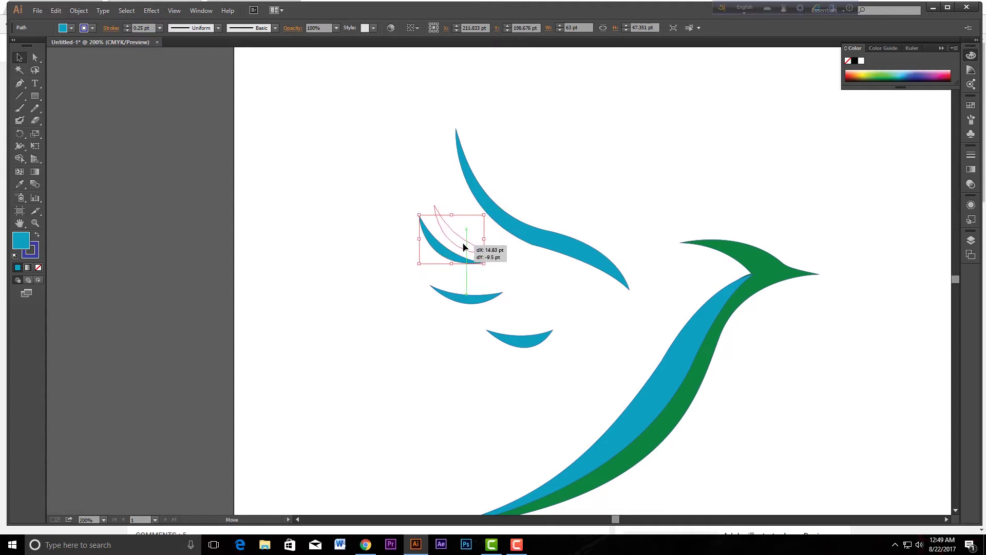
{"action": "left_click_drag", "start_coordinate": [467, 251], "coordinate": [471, 246]}
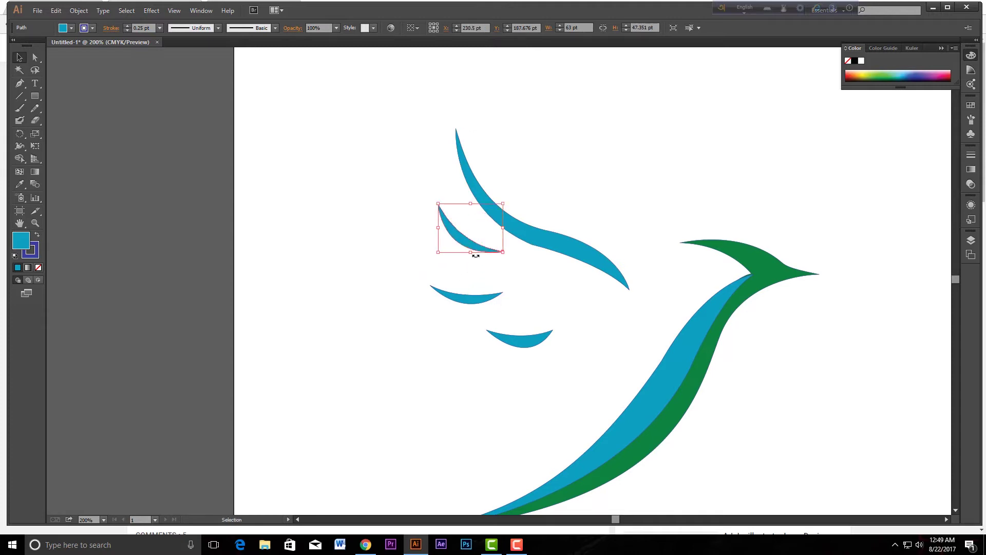
{"action": "left_click", "coordinate": [23, 137]}
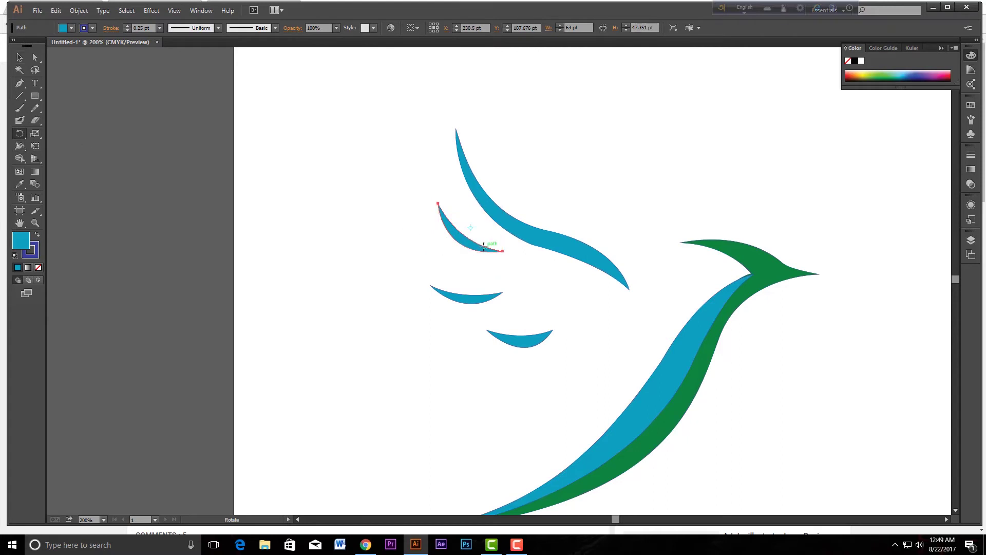
{"action": "left_click_drag", "start_coordinate": [472, 246], "coordinate": [471, 250]}
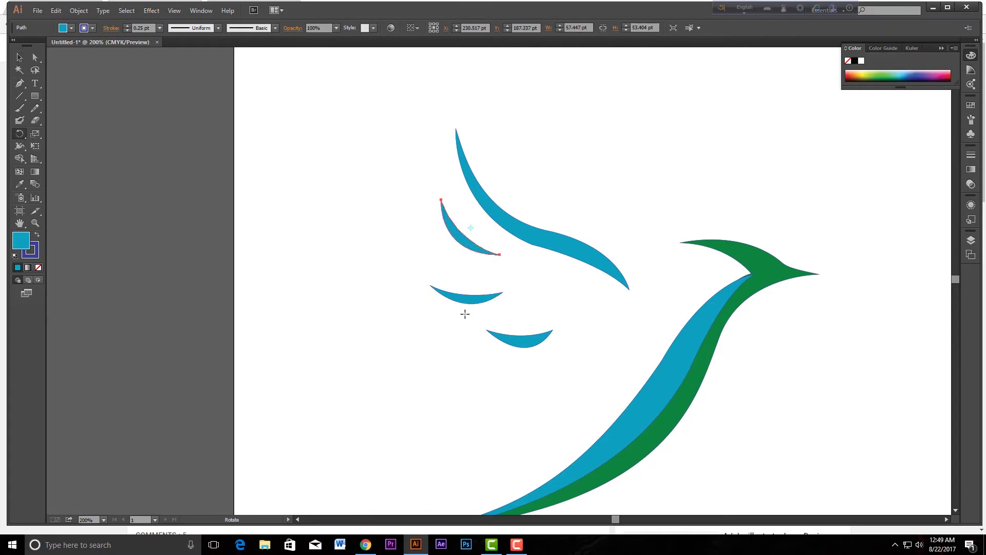
- Move the lower feather up beside the other and rotate it to a new angle
{"action": "left_click", "coordinate": [19, 57]}
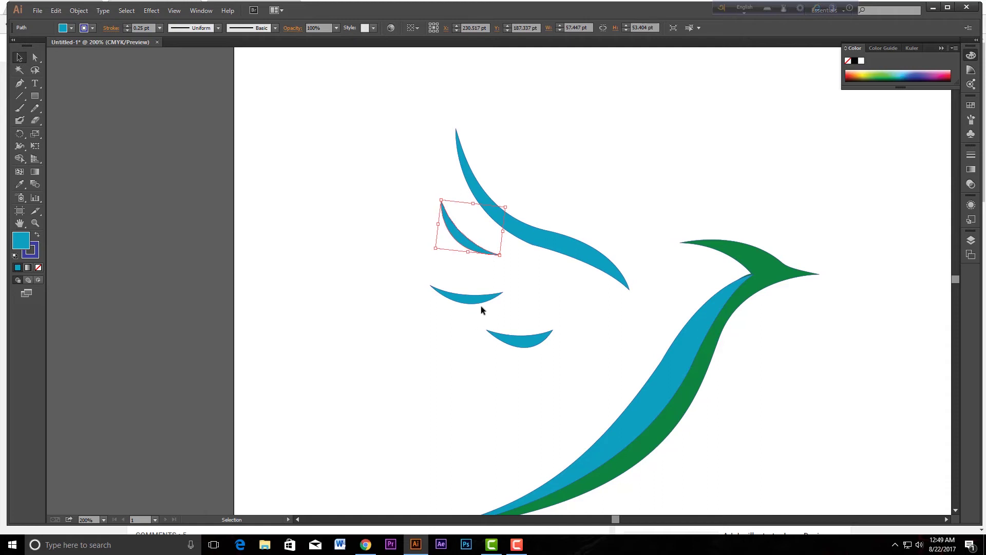
{"action": "left_click_drag", "start_coordinate": [471, 300], "coordinate": [486, 290]}
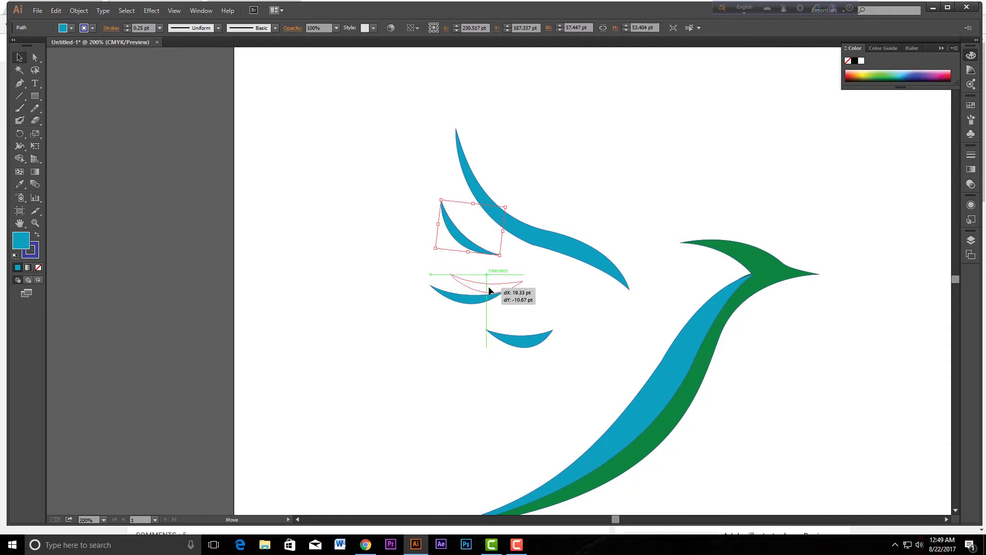
{"action": "left_click_drag", "start_coordinate": [486, 291], "coordinate": [491, 297]}
{"action": "left_click", "coordinate": [19, 134]}
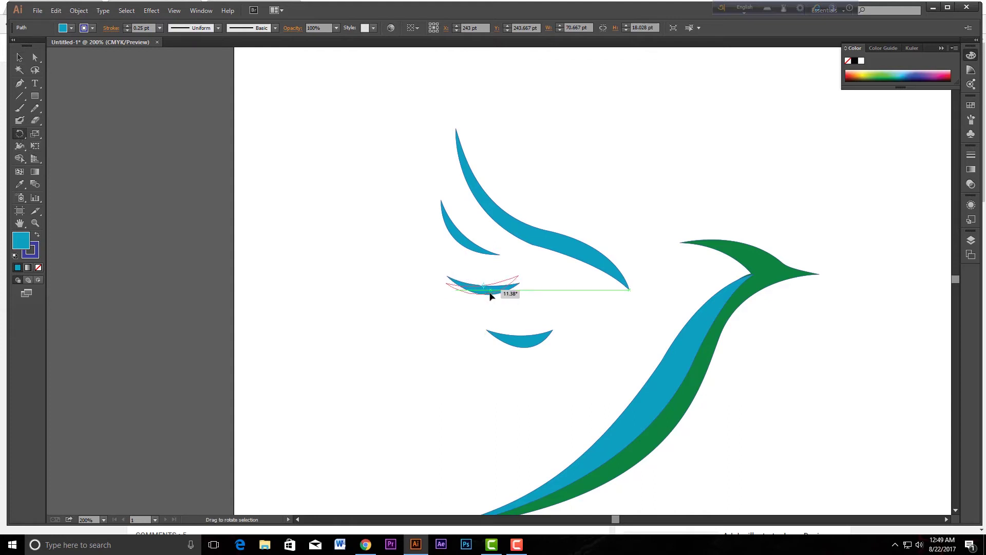
{"action": "left_click_drag", "start_coordinate": [490, 297], "coordinate": [493, 299]}
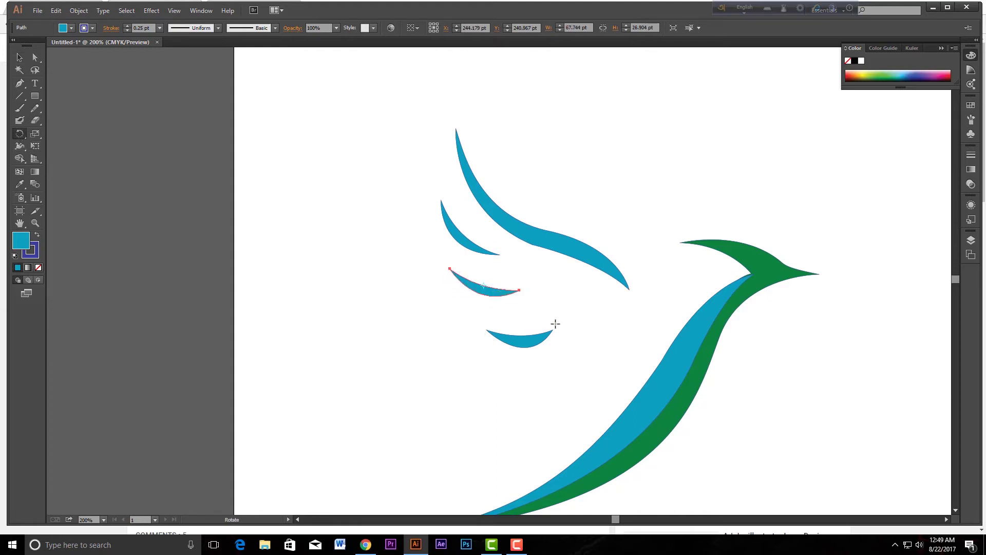
- Move the bottom small feather up and to the right
{"action": "left_click", "coordinate": [20, 57]}
{"action": "left_click_drag", "start_coordinate": [531, 344], "coordinate": [543, 338]}
{"action": "left_click", "coordinate": [20, 133]}
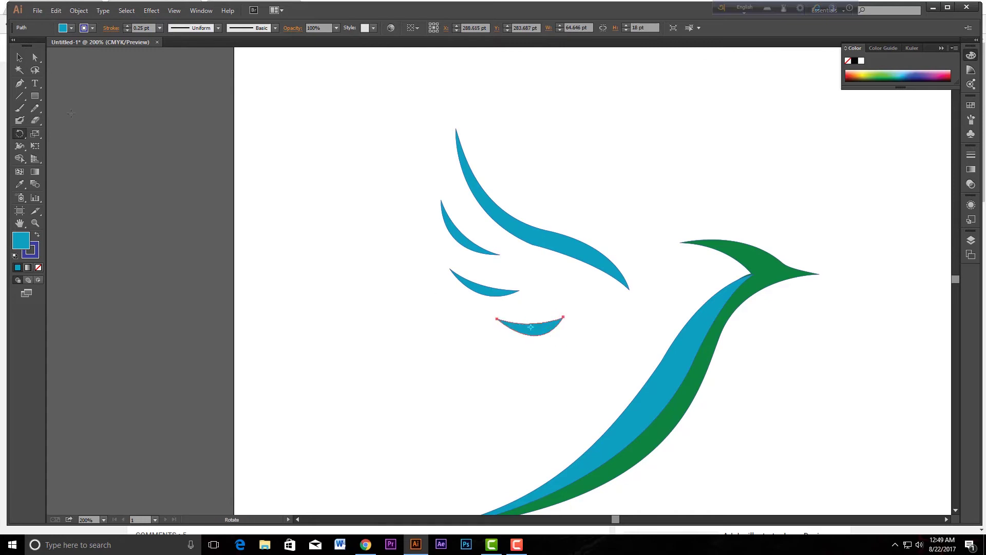
{"action": "left_click", "coordinate": [19, 57]}
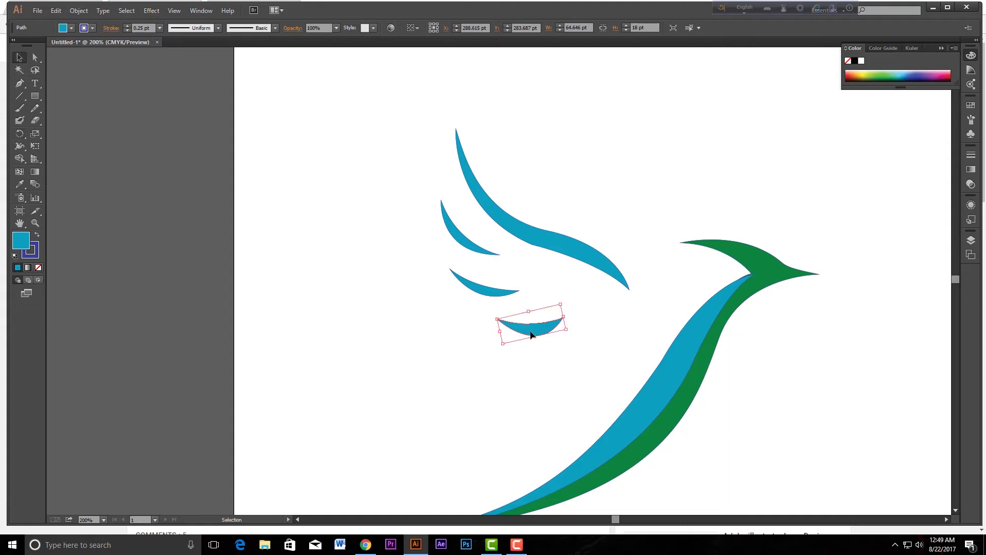
- Alt-drag a copy of the bottom feather and stretch its left and right tips outward
{"action": "left_click_drag", "start_coordinate": [531, 335], "coordinate": [512, 328]}
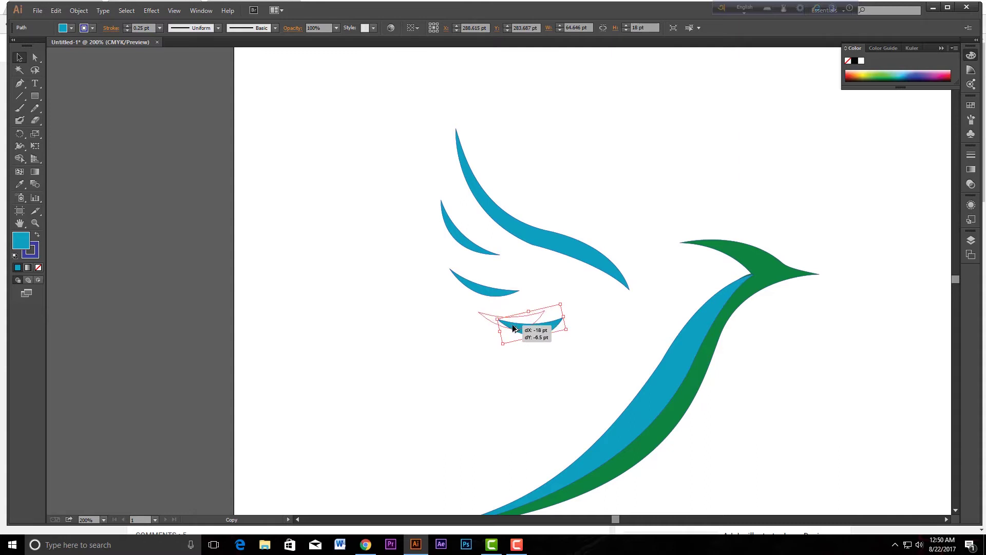
{"action": "left_click_drag", "start_coordinate": [513, 328], "coordinate": [515, 325]}
{"action": "left_click", "coordinate": [20, 84]}
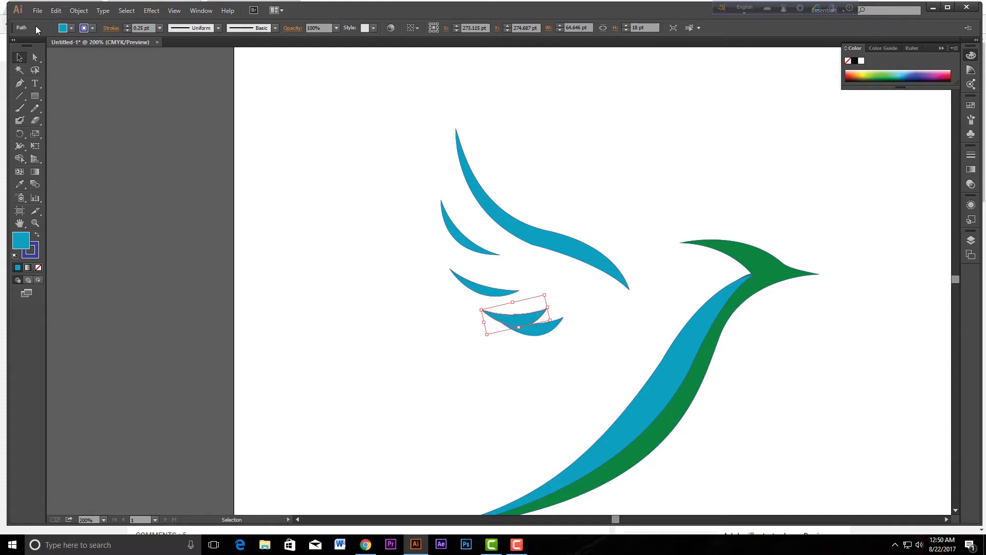
{"action": "key", "text": "a"}
{"action": "left_click_drag", "start_coordinate": [480, 310], "coordinate": [467, 311]}
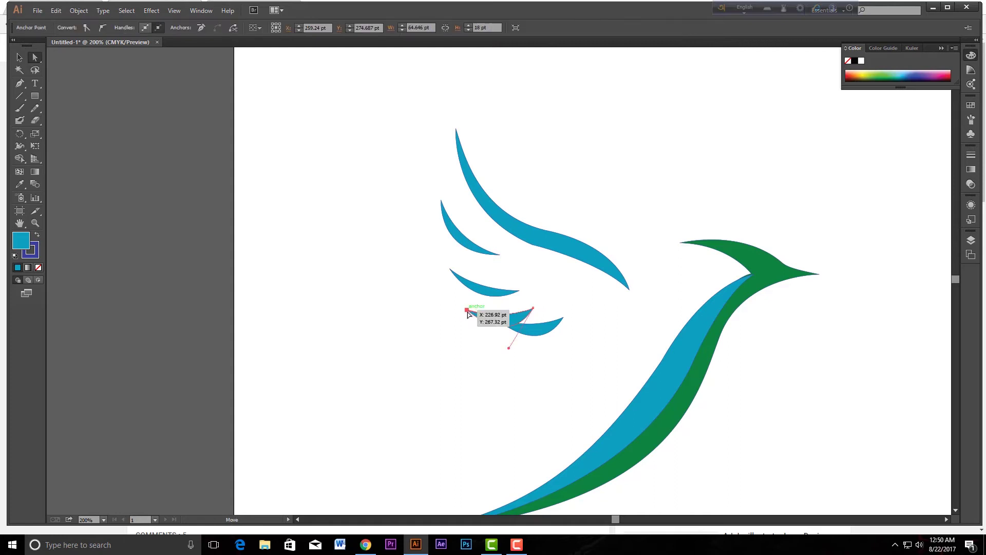
{"action": "left_click_drag", "start_coordinate": [468, 314], "coordinate": [443, 308]}
{"action": "left_click_drag", "start_coordinate": [534, 311], "coordinate": [545, 309]}
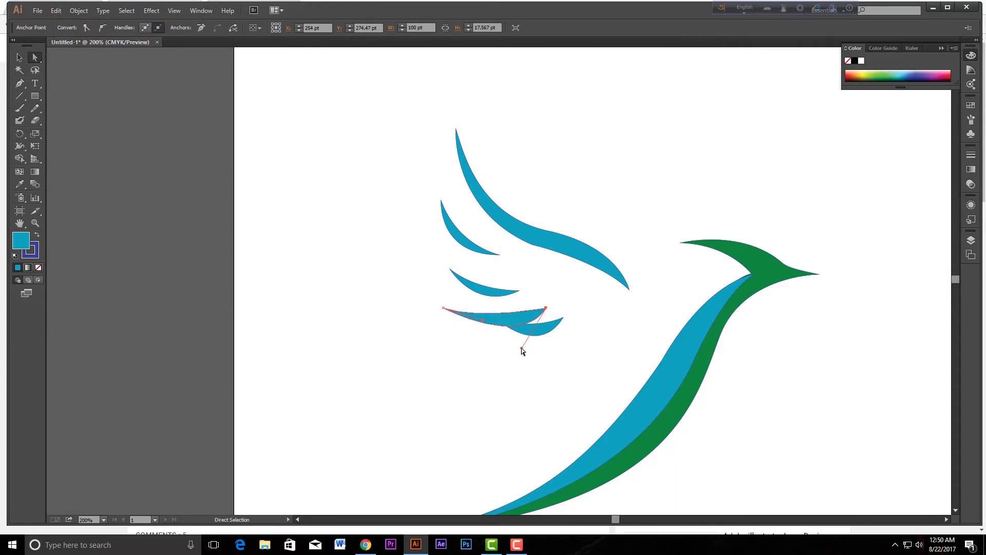
- Bend the copy into a thinner arc, rotate it about 7.64° and tuck it under the feather above
{"action": "key", "text": "p"}
{"action": "key", "text": "alt"}
{"action": "left_click_drag", "start_coordinate": [522, 349], "coordinate": [492, 338]}
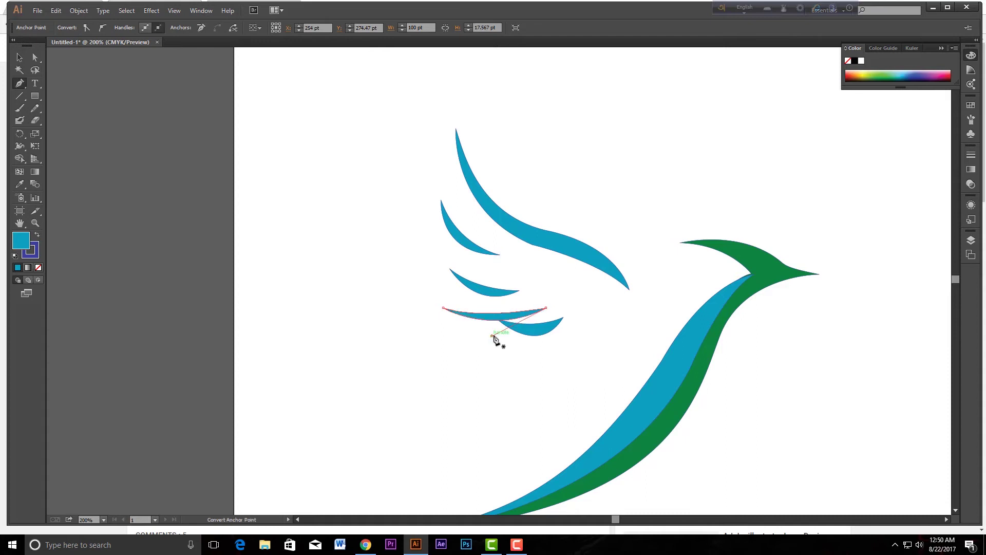
{"action": "left_click", "coordinate": [17, 59]}
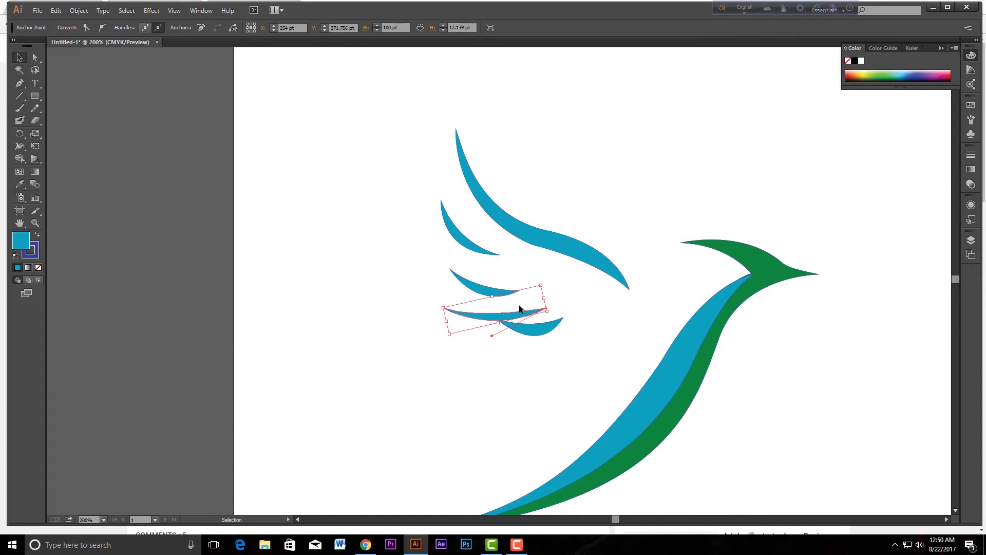
{"action": "left_click_drag", "start_coordinate": [551, 308], "coordinate": [544, 324]}
{"action": "left_click_drag", "start_coordinate": [479, 314], "coordinate": [495, 302]}
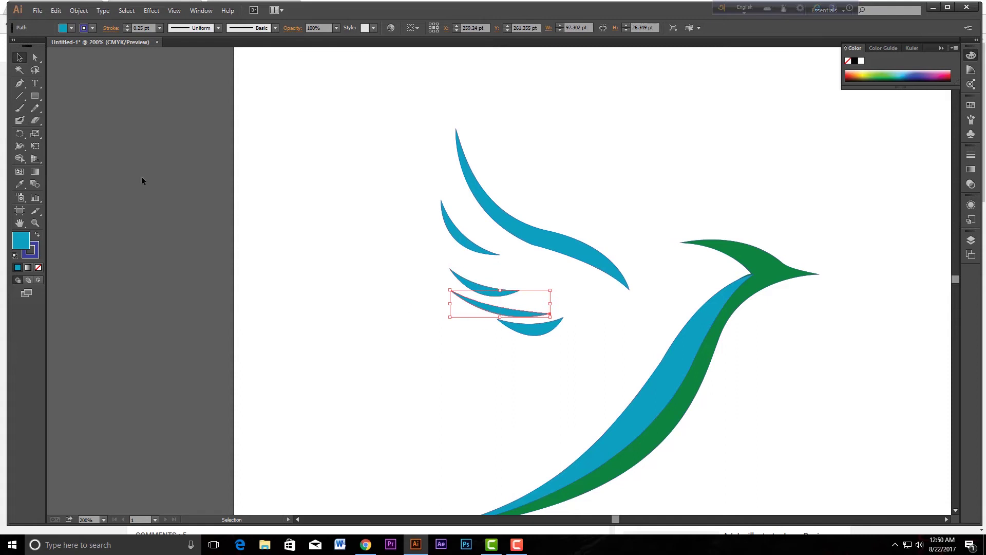
{"action": "key", "text": "ctrl+z"}
{"action": "scroll", "coordinate": [545, 311], "scroll_direction": "up", "scroll_amount": 3}
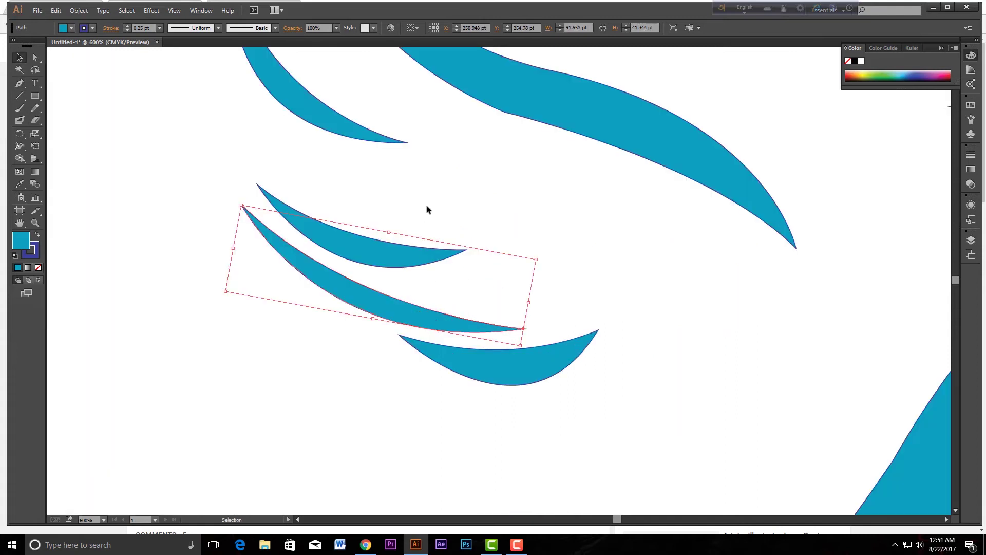
- Duplicate a lower wing feather up the wing, rotated about 46° along the top feather
{"action": "left_click", "coordinate": [440, 206]}
{"action": "scroll", "coordinate": [442, 205], "scroll_direction": "down", "scroll_amount": 3}
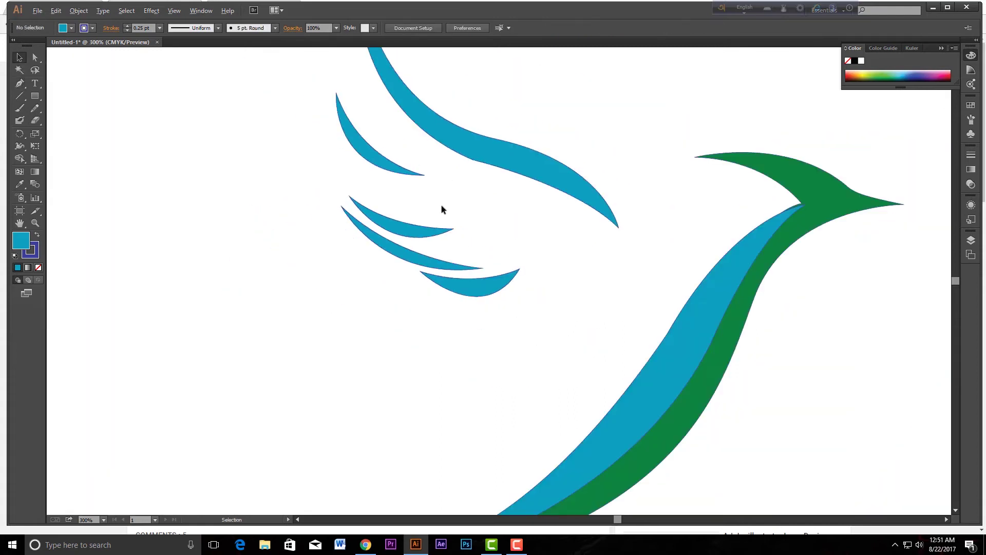
{"action": "scroll", "coordinate": [442, 205], "scroll_direction": "down", "scroll_amount": 1}
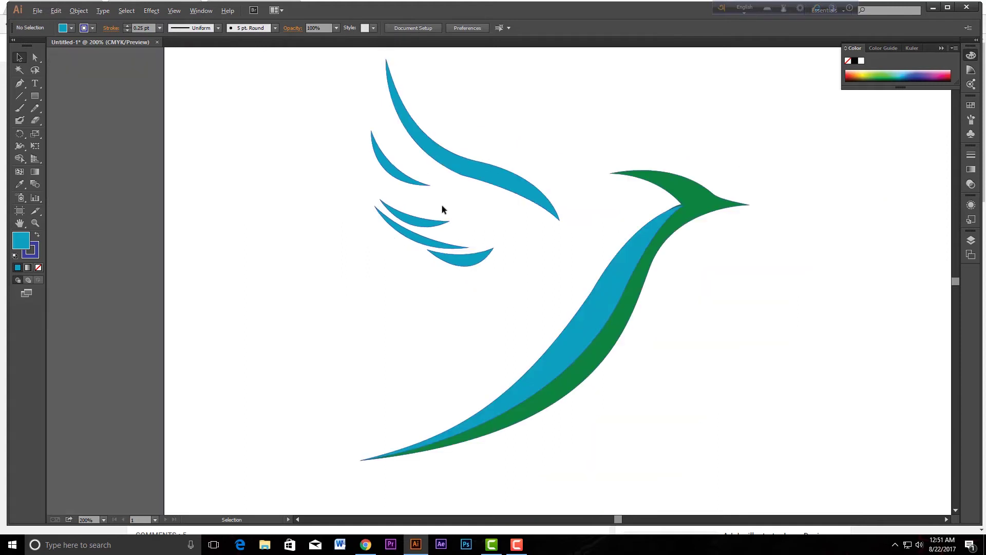
{"action": "left_click", "coordinate": [418, 241]}
{"action": "mouse_move", "coordinate": [418, 242]}
{"action": "left_mouse_down"}
{"action": "mouse_move", "coordinate": [388, 191]}
{"action": "mouse_move", "coordinate": [445, 203]}
{"action": "left_mouse_up"}
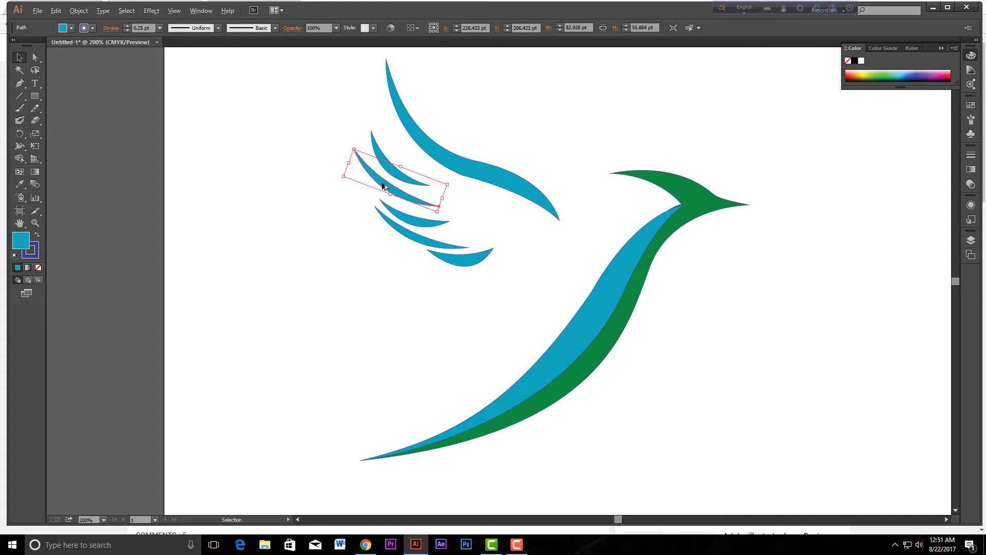
{"action": "mouse_move", "coordinate": [375, 158]}
{"action": "left_mouse_down"}
{"action": "mouse_move", "coordinate": [361, 118]}
{"action": "mouse_move", "coordinate": [372, 124]}
{"action": "left_mouse_up"}
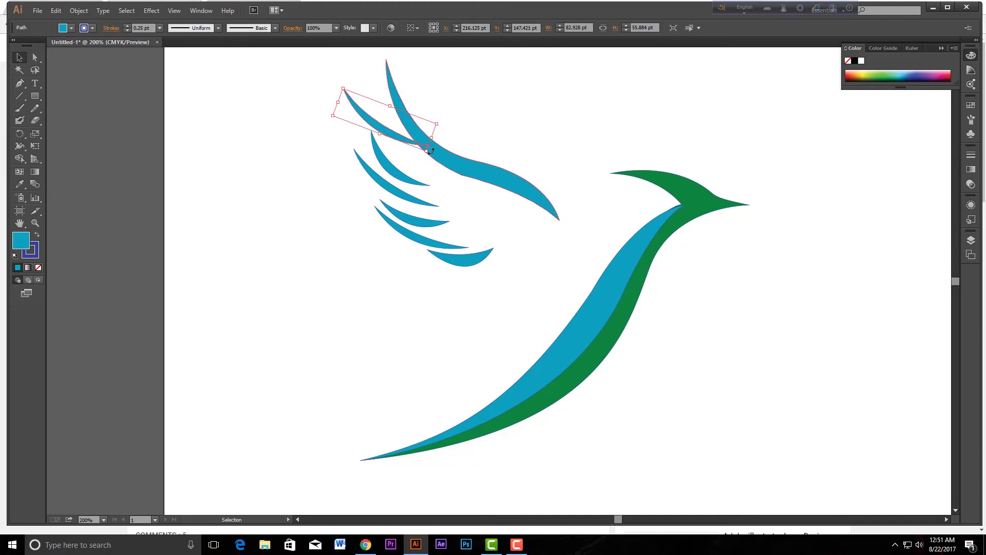
{"action": "left_click_drag", "start_coordinate": [430, 149], "coordinate": [414, 167]}
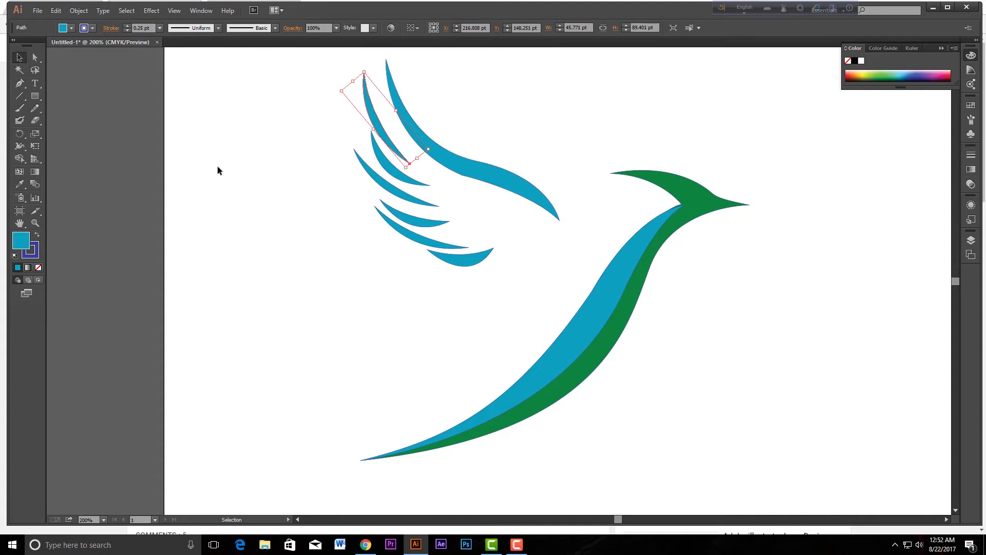
- Pan to the top of the wing and place a copied feather higher up
{"action": "left_click", "coordinate": [236, 152]}
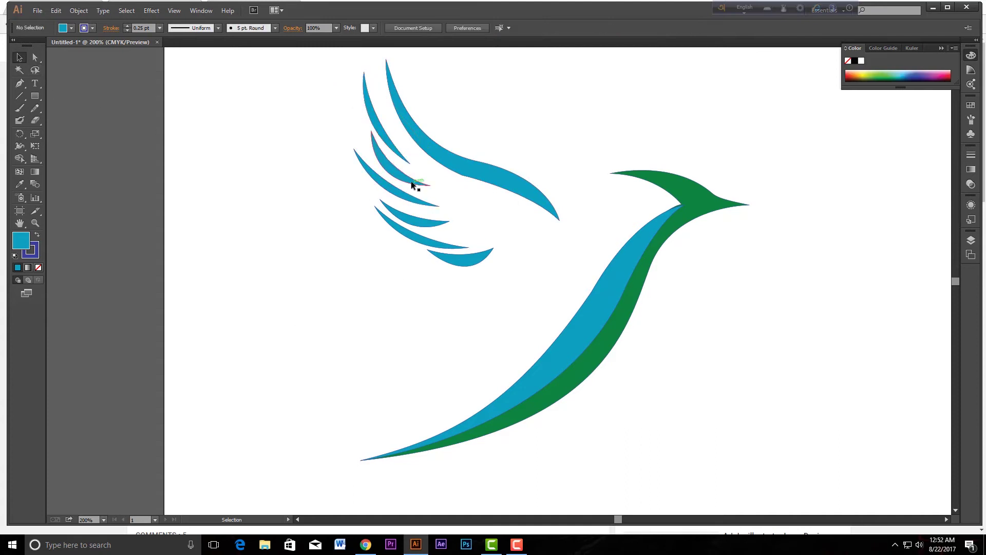
{"action": "left_click_drag", "start_coordinate": [400, 176], "coordinate": [386, 330]}
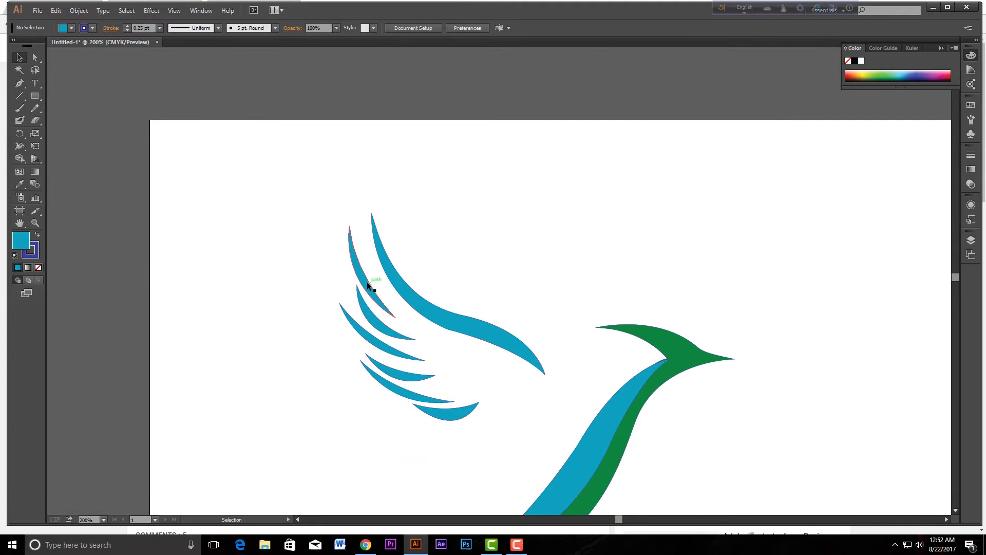
{"action": "key", "text": "alt"}
{"action": "left_click_drag", "start_coordinate": [364, 288], "coordinate": [399, 256]}
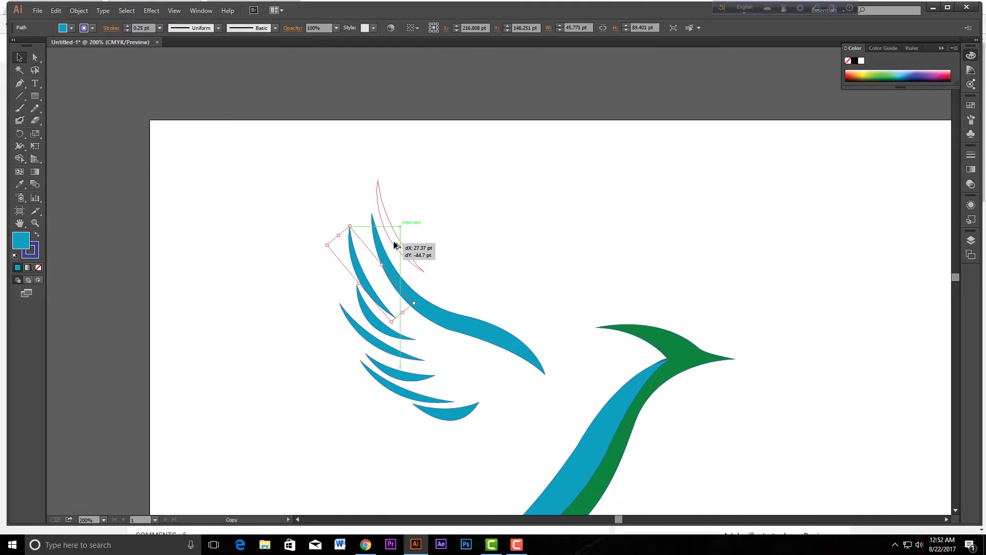
{"action": "mouse_move", "coordinate": [398, 255]}
{"action": "left_mouse_down"}
{"action": "mouse_move", "coordinate": [395, 243]}
{"action": "mouse_move", "coordinate": [430, 274]}
{"action": "left_mouse_up"}
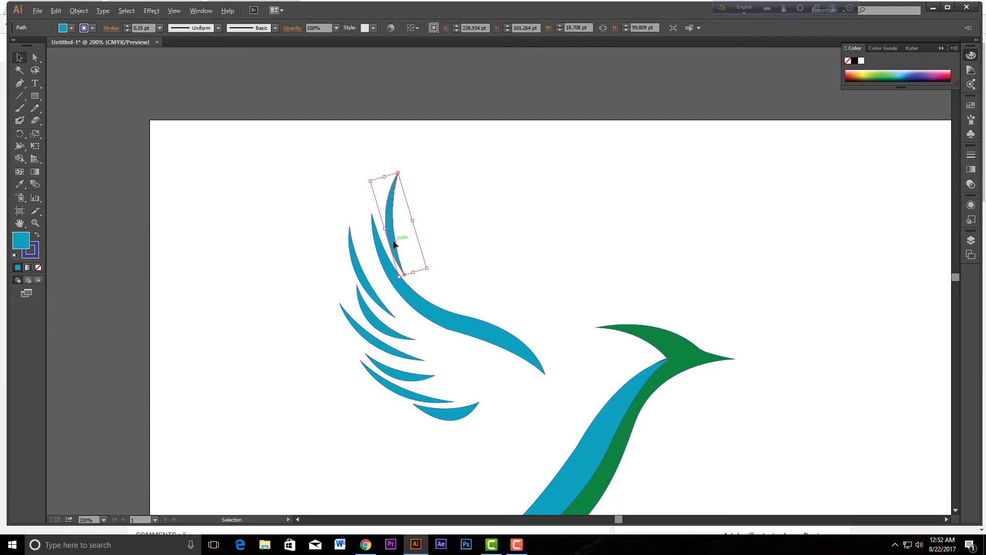
- Add another feather copy, rotate it to fan upward and nudge it into place
{"action": "mouse_move", "coordinate": [416, 272]}
{"action": "left_mouse_down"}
{"action": "mouse_move", "coordinate": [458, 282]}
{"action": "mouse_move", "coordinate": [411, 275]}
{"action": "left_mouse_up"}
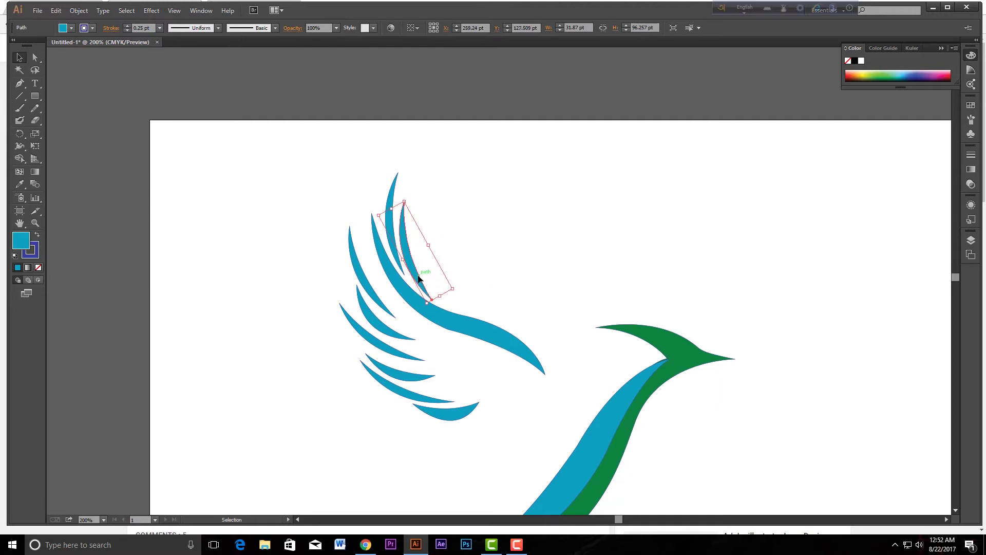
{"action": "left_click_drag", "start_coordinate": [418, 277], "coordinate": [438, 291]}
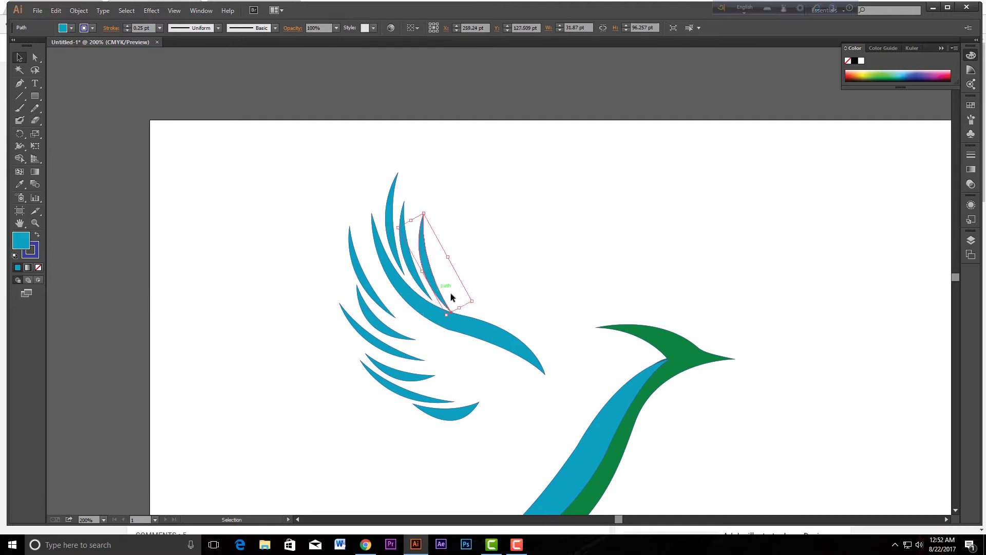
{"action": "mouse_move", "coordinate": [477, 301]}
{"action": "left_mouse_down"}
{"action": "mouse_move", "coordinate": [479, 290]}
{"action": "mouse_move", "coordinate": [475, 298]}
{"action": "mouse_move", "coordinate": [433, 289]}
{"action": "left_mouse_up"}
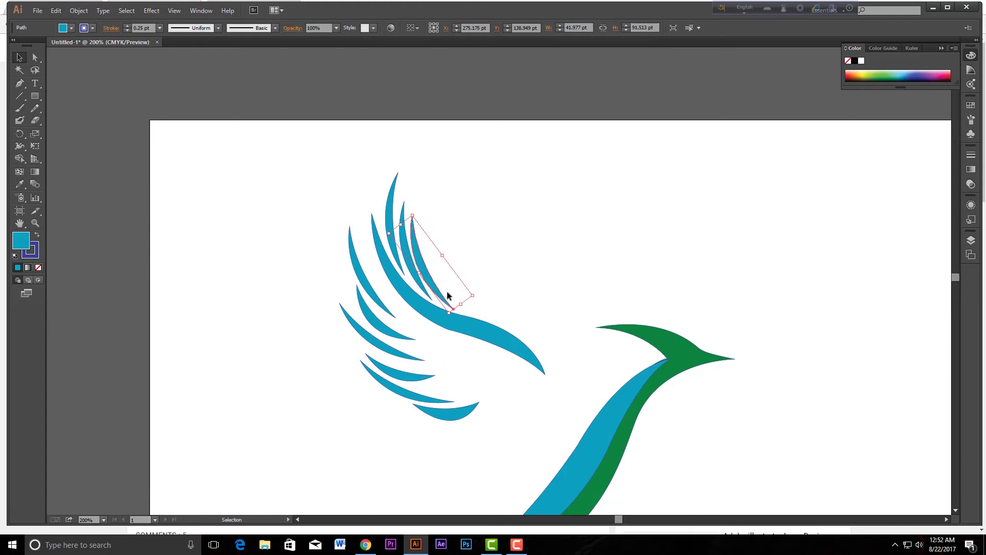
{"action": "key", "text": "Right"}
{"action": "key", "text": "Right"}
{"action": "key", "text": "Down"}
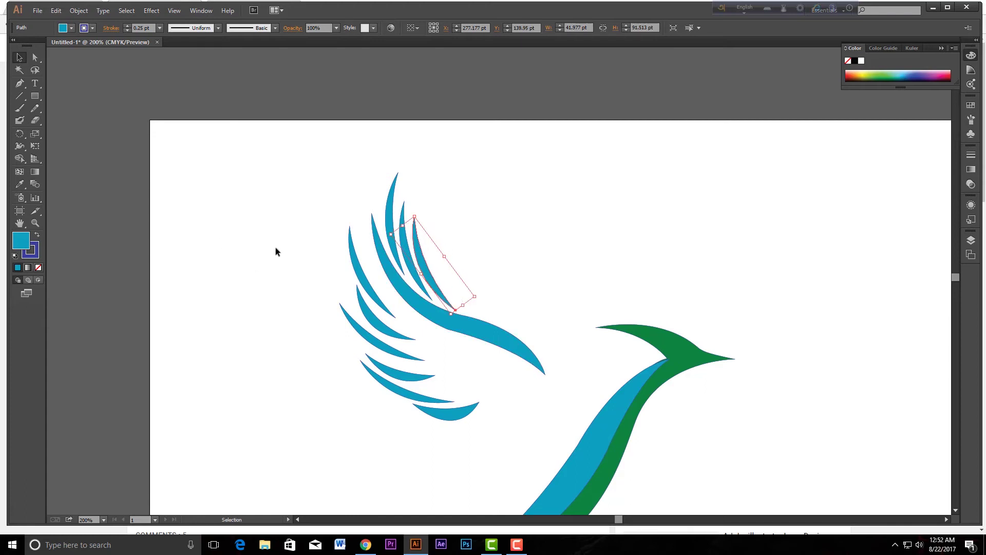
{"action": "left_click", "coordinate": [275, 248]}
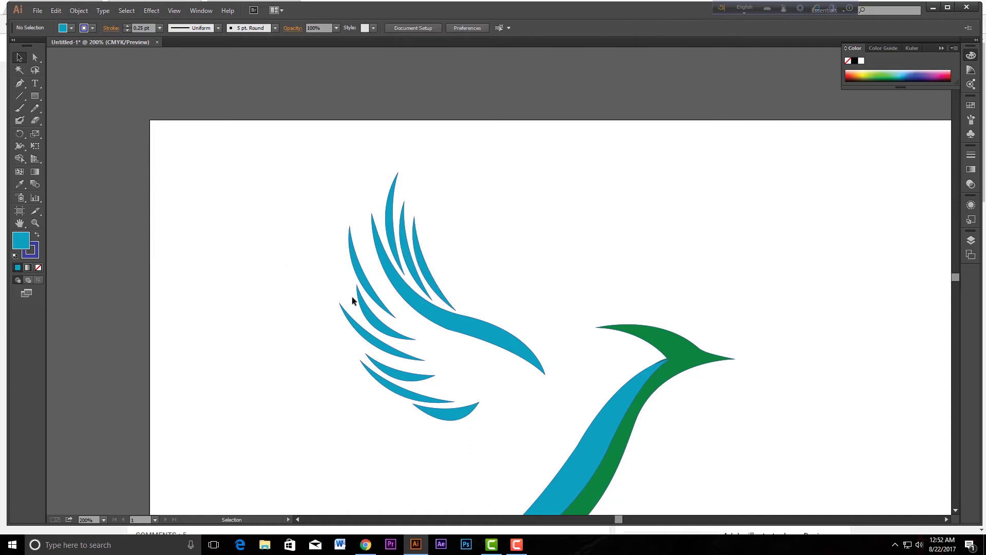
- Pen-draw a body path from the wing tip curving down below the artboard
{"action": "scroll", "coordinate": [360, 300], "scroll_direction": "down", "scroll_amount": 3}
{"action": "scroll", "coordinate": [360, 301], "scroll_direction": "down", "scroll_amount": 3}
{"action": "scroll", "coordinate": [354, 303], "scroll_direction": "down", "scroll_amount": 1}
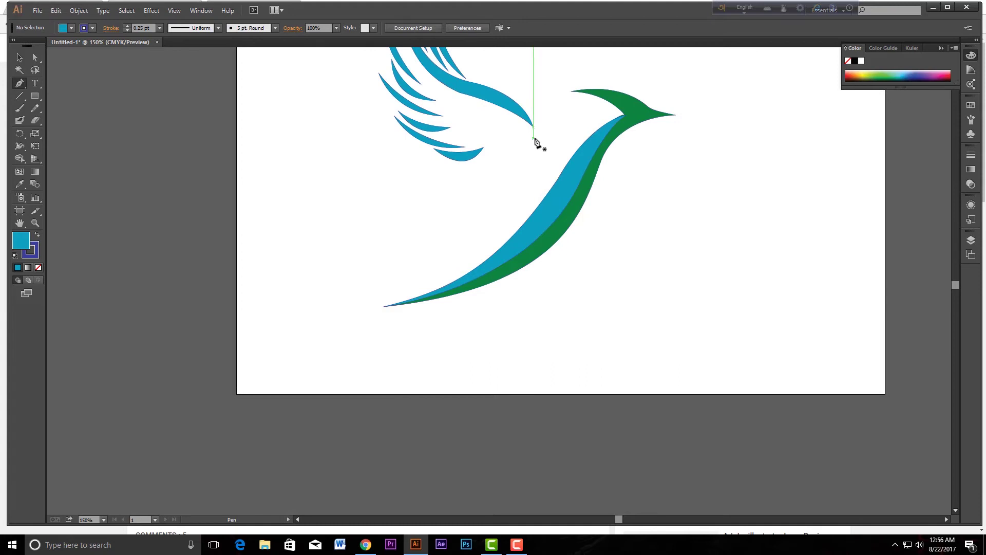
{"action": "left_click", "coordinate": [533, 138]}
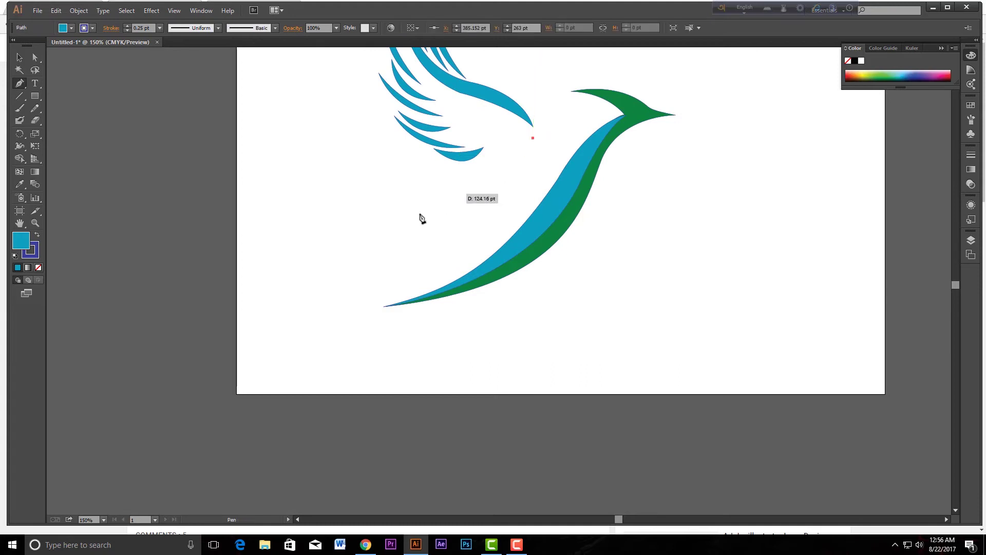
{"action": "left_click_drag", "start_coordinate": [484, 225], "coordinate": [428, 255]}
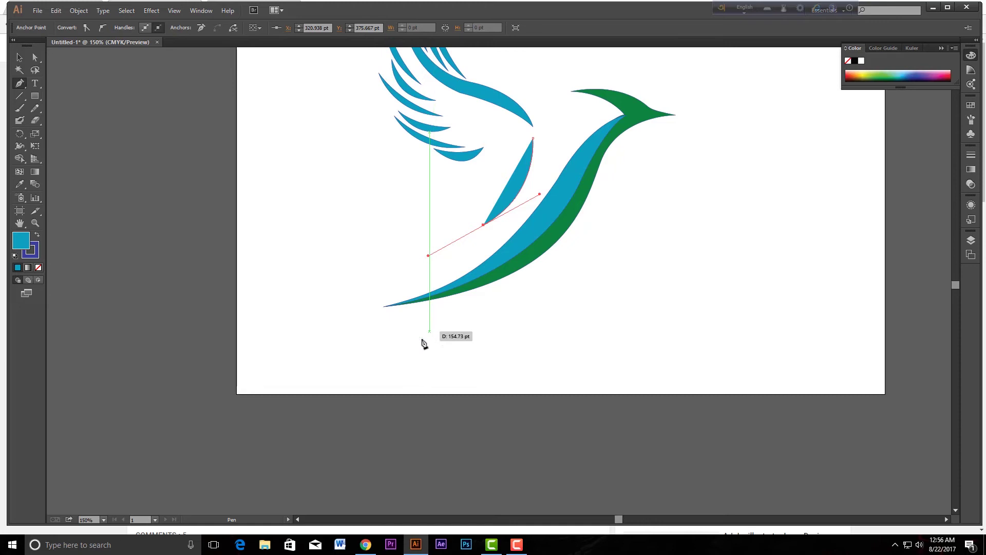
{"action": "left_click", "coordinate": [404, 359]}
{"action": "left_click", "coordinate": [396, 412]}
{"action": "left_click_drag", "start_coordinate": [395, 414], "coordinate": [395, 412]}
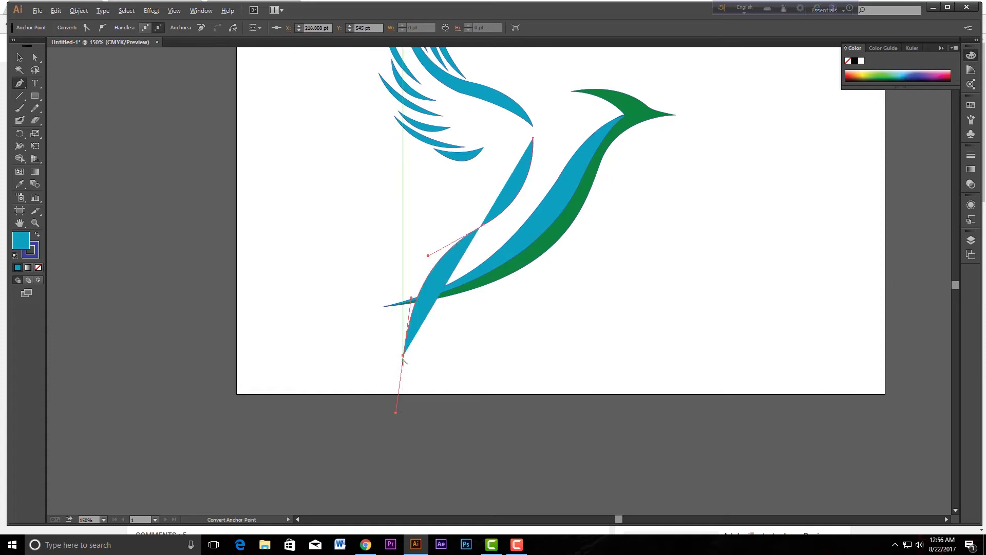
- Replace the misplaced lower point, reshape the curves and close the tapering body shape
{"action": "key", "text": "ctrl"}
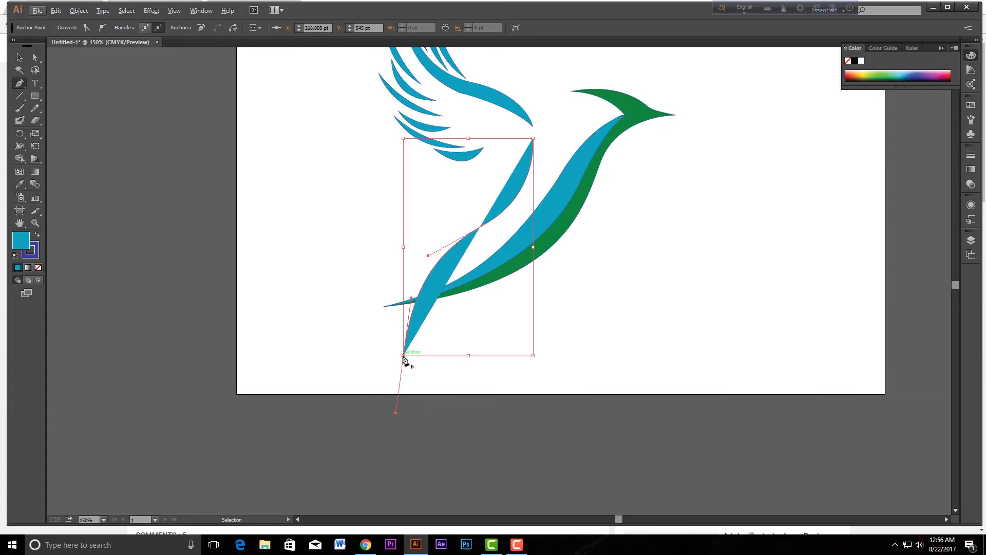
{"action": "key", "text": "ctrl+z"}
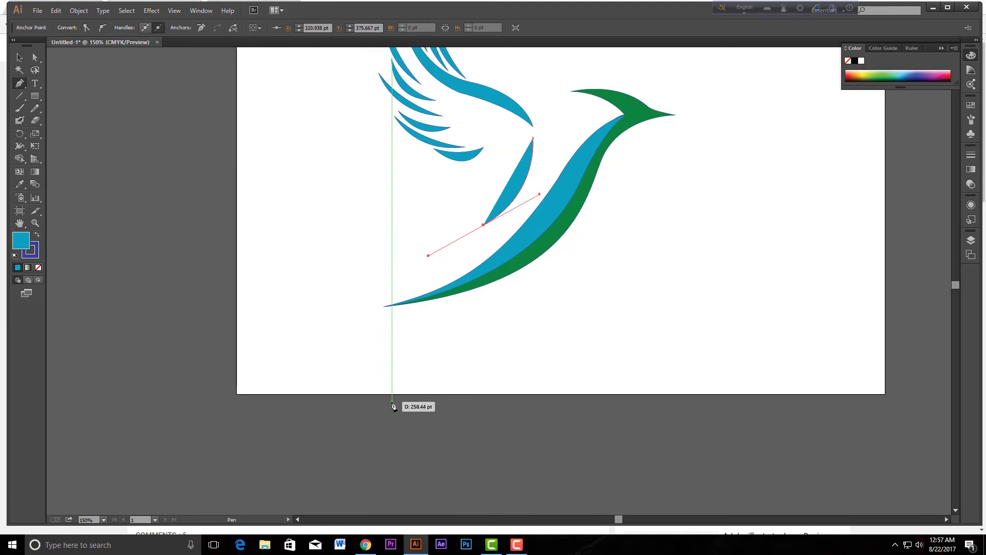
{"action": "left_click_drag", "start_coordinate": [391, 400], "coordinate": [382, 502]}
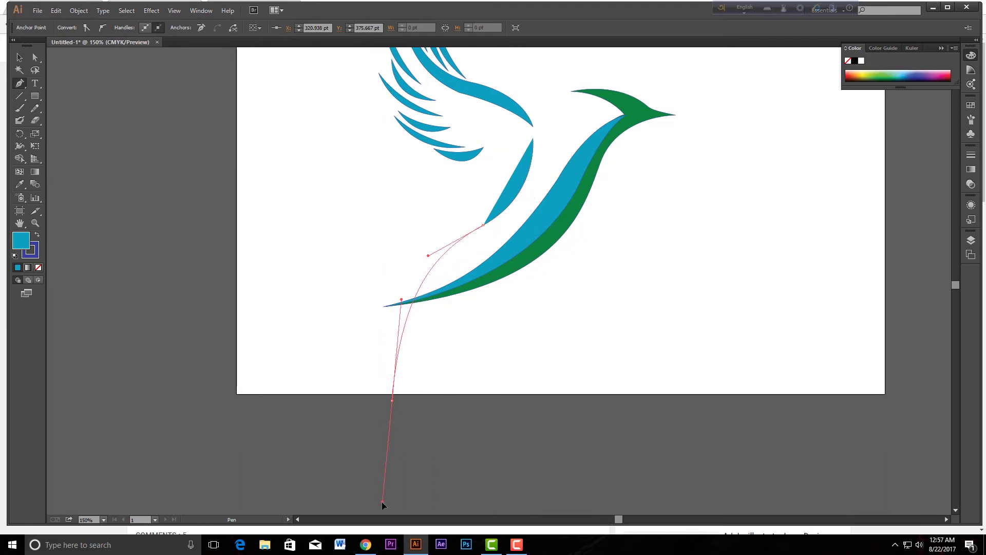
{"action": "left_click_drag", "start_coordinate": [381, 498], "coordinate": [381, 496]}
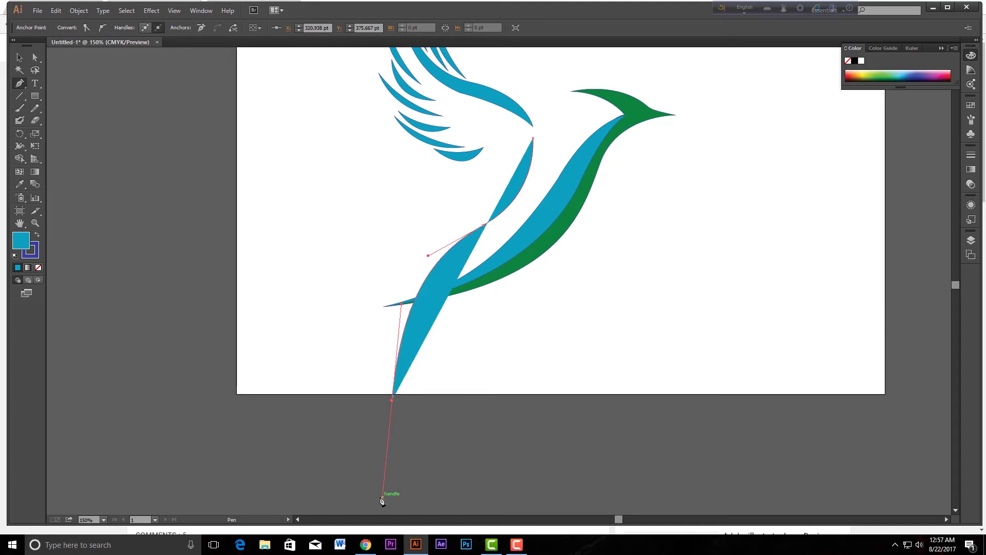
{"action": "mouse_move", "coordinate": [431, 257]}
{"action": "left_mouse_down"}
{"action": "mouse_move", "coordinate": [475, 205]}
{"action": "mouse_move", "coordinate": [525, 179]}
{"action": "left_mouse_up"}
{"action": "left_click", "coordinate": [533, 139]}
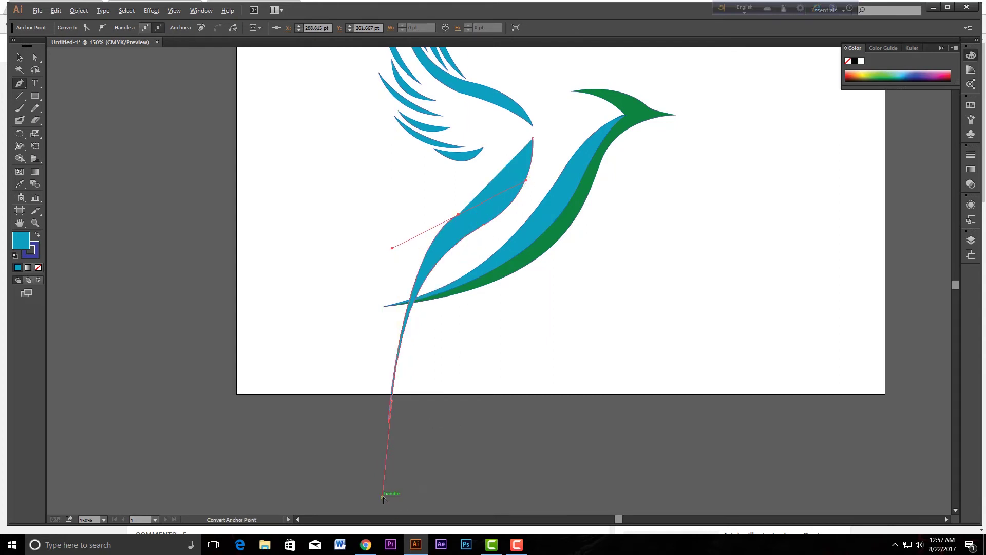
{"action": "left_click_drag", "start_coordinate": [383, 497], "coordinate": [391, 335]}
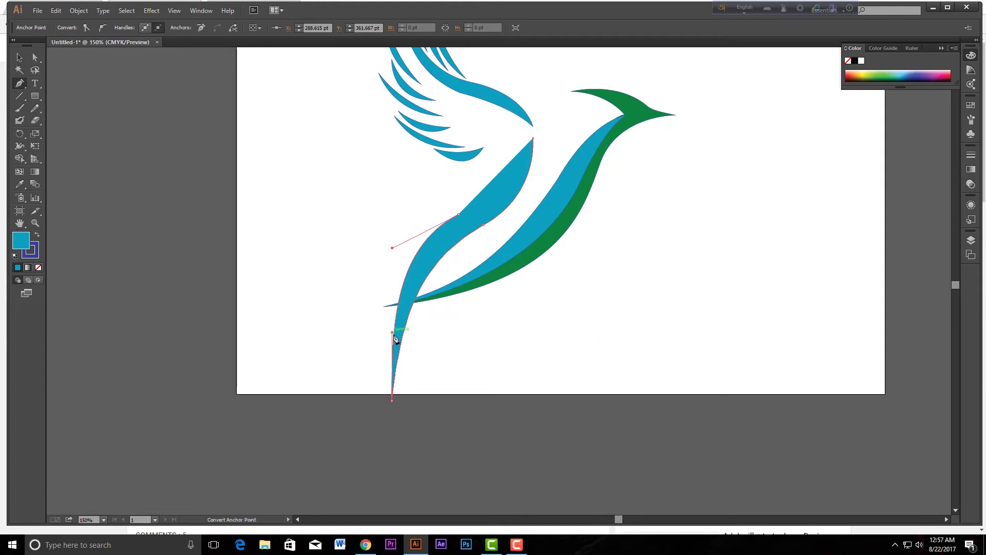
{"action": "left_click", "coordinate": [534, 139], "text": "ctrl"}
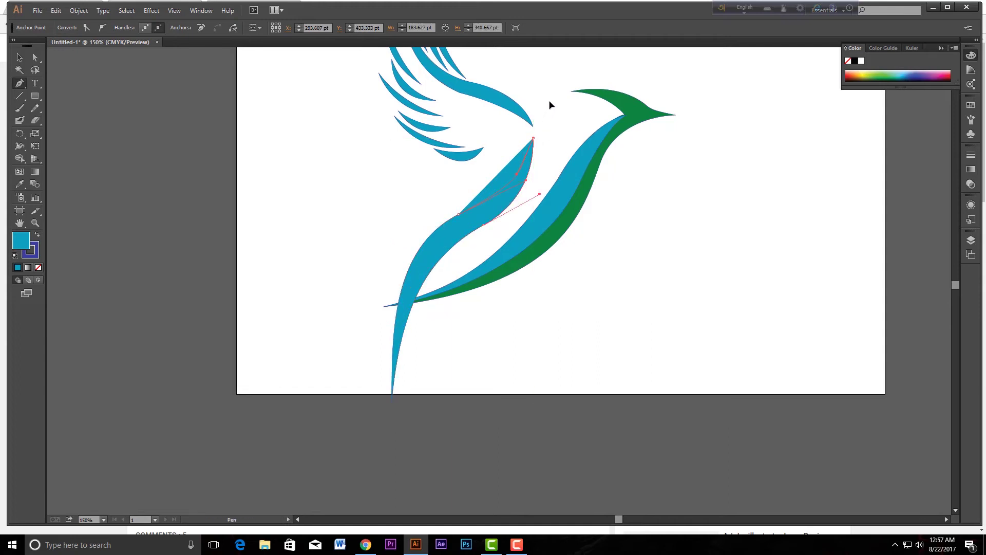
{"action": "left_click", "coordinate": [550, 105], "text": "ctrl"}
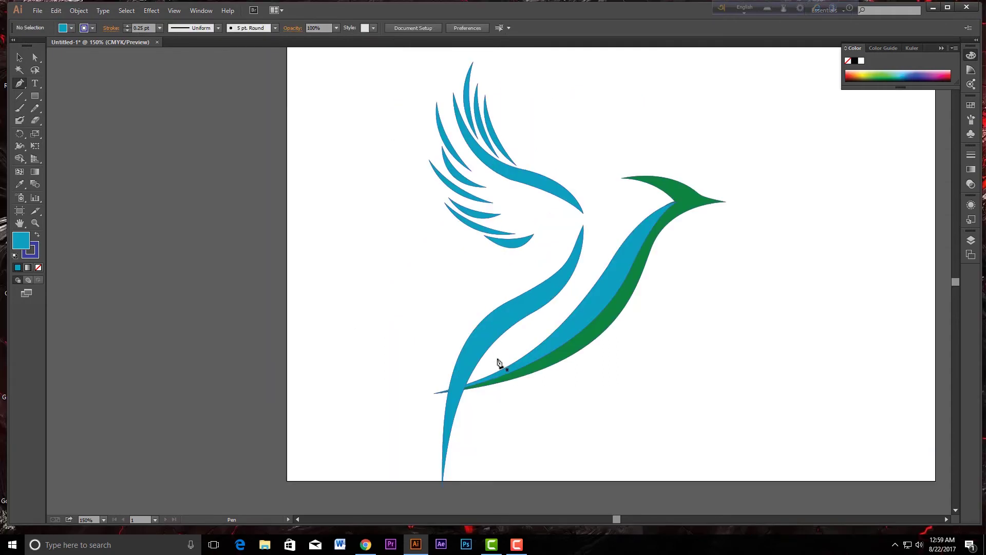
- Pen-draw a long, thin curved tail feather sweeping left from the body
{"action": "left_click", "coordinate": [498, 360]}
{"action": "left_click_drag", "start_coordinate": [289, 325], "coordinate": [204, 245]}
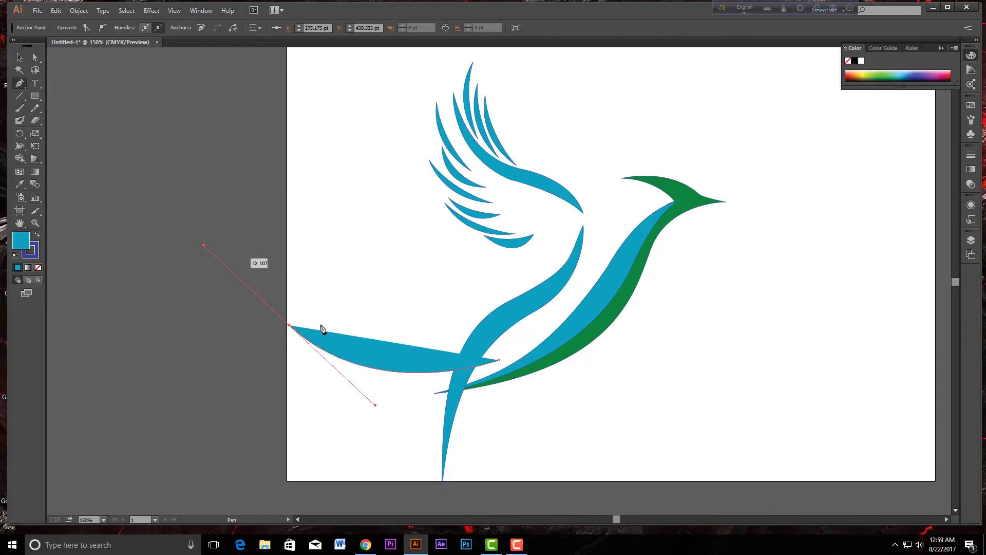
{"action": "left_click", "coordinate": [288, 326]}
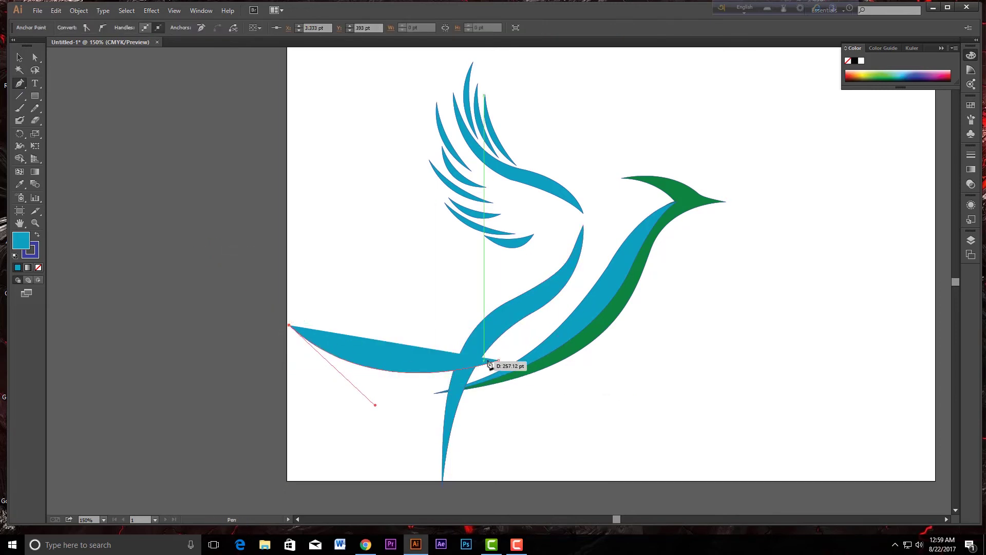
{"action": "mouse_move", "coordinate": [499, 360]}
{"action": "left_mouse_down"}
{"action": "mouse_move", "coordinate": [583, 337]}
{"action": "mouse_move", "coordinate": [637, 344]}
{"action": "left_mouse_up"}
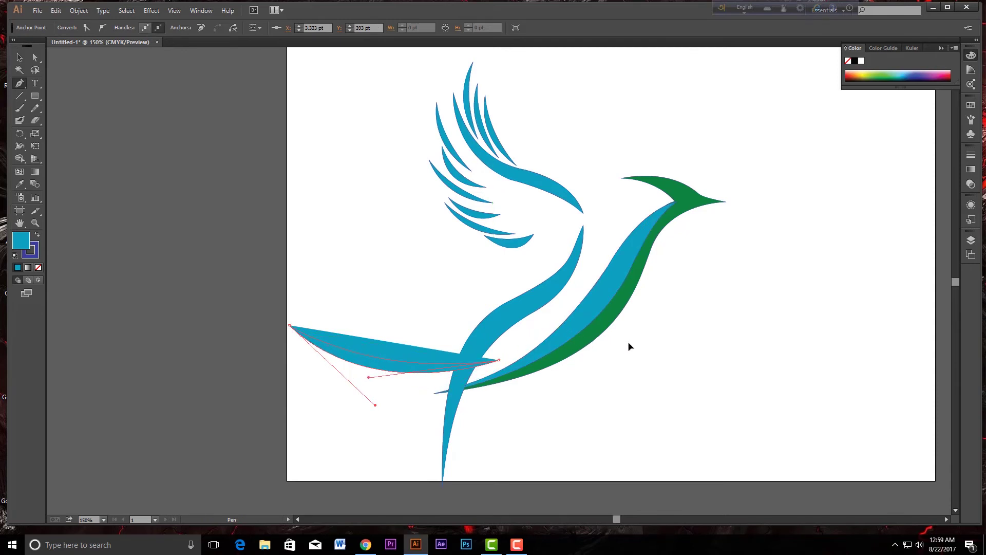
{"action": "left_click_drag", "start_coordinate": [629, 347], "coordinate": [619, 350]}
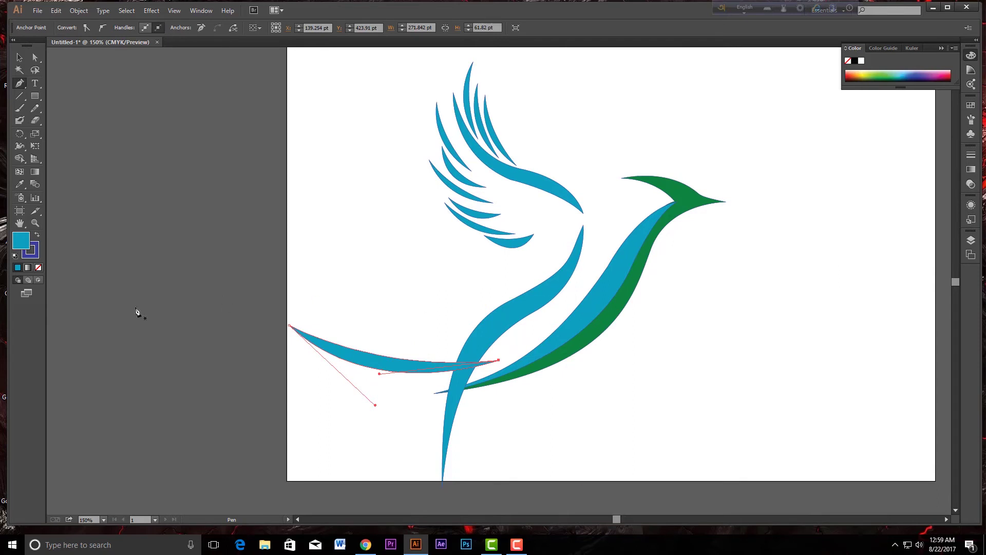
- Duplicate the tail feather above the original and tilt the copy upward about 12.5°
{"action": "left_click", "coordinate": [20, 57]}
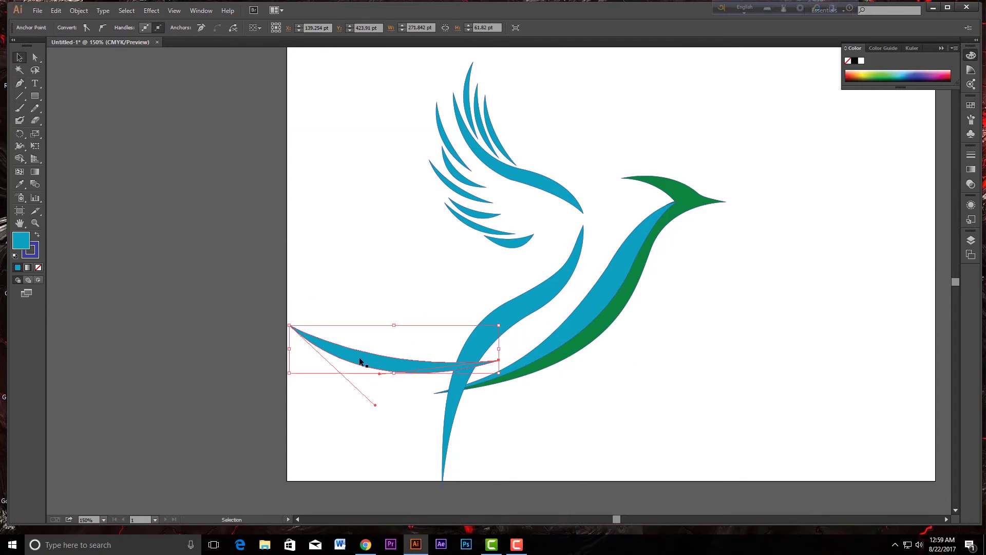
{"action": "left_click_drag", "start_coordinate": [363, 363], "coordinate": [343, 341]}
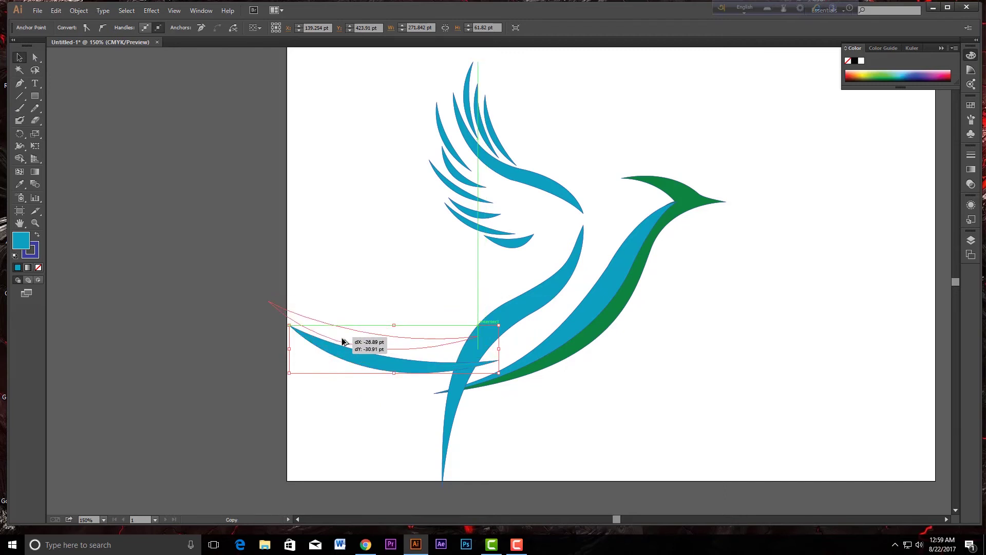
{"action": "left_click_drag", "start_coordinate": [343, 339], "coordinate": [343, 328]}
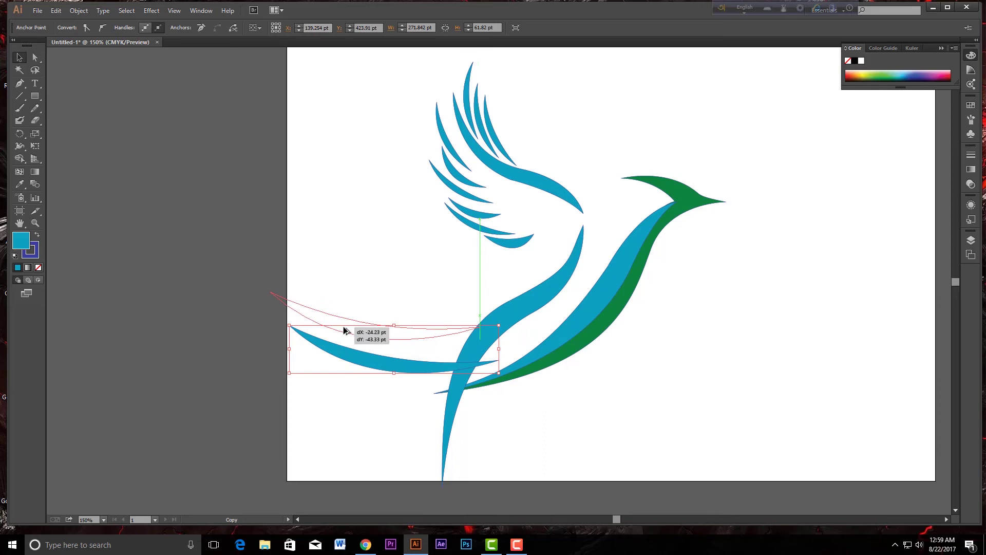
{"action": "key", "text": "r"}
{"action": "left_click_drag", "start_coordinate": [405, 342], "coordinate": [403, 347]}
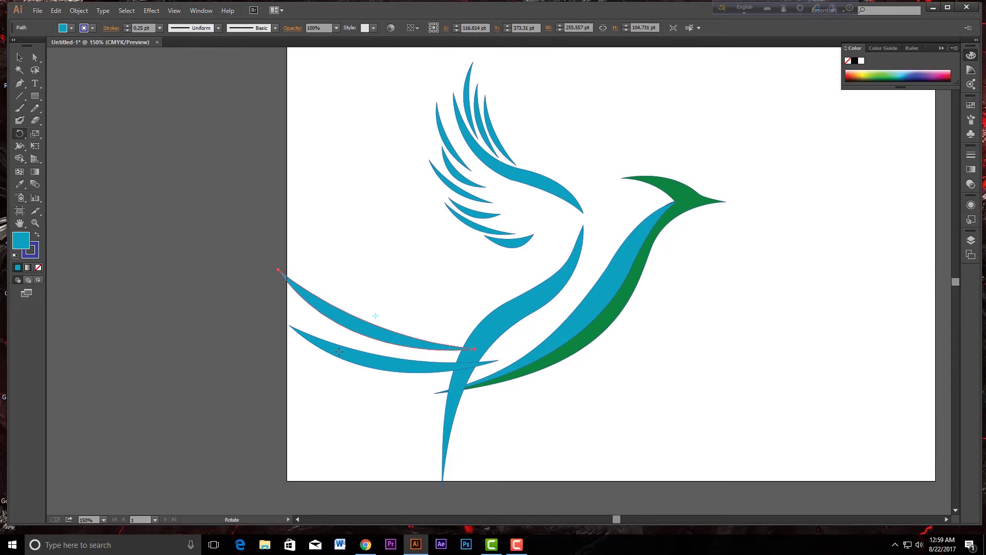
- Shrink the upper tail feather, then copy the lower feather above and tilt it upward
{"action": "left_click", "coordinate": [19, 57]}
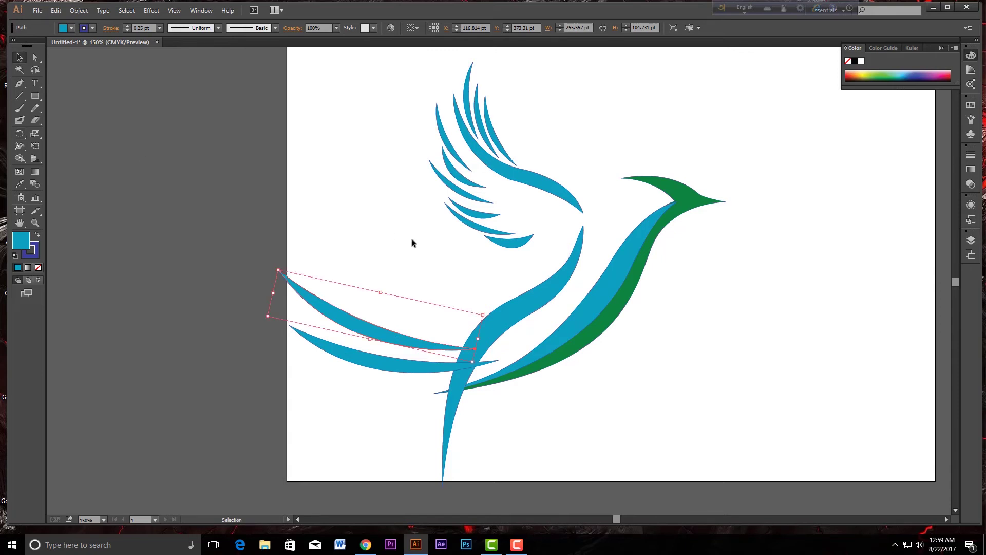
{"action": "left_click_drag", "start_coordinate": [483, 314], "coordinate": [419, 315]}
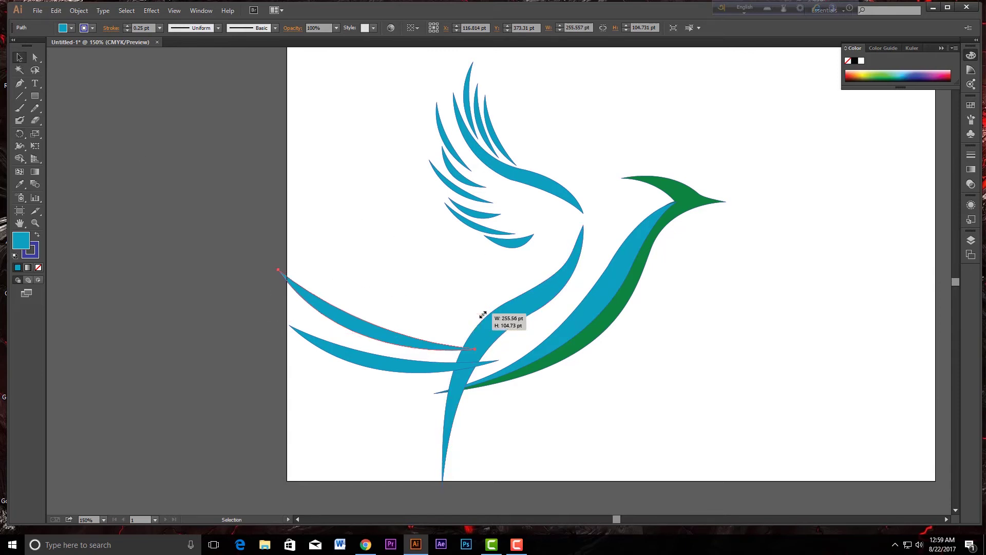
{"action": "left_click_drag", "start_coordinate": [358, 335], "coordinate": [352, 334]}
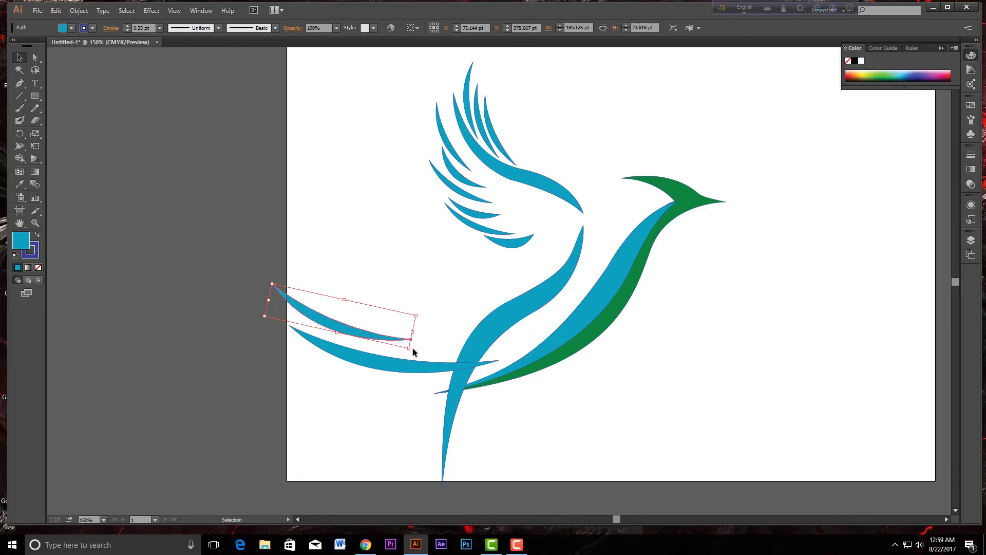
{"action": "left_click", "coordinate": [361, 362]}
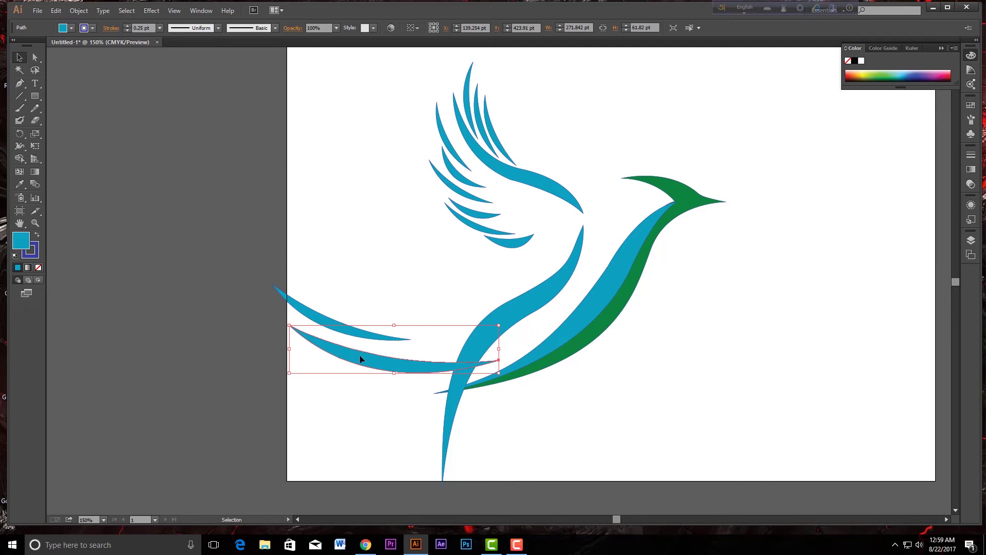
{"action": "left_click_drag", "start_coordinate": [364, 363], "coordinate": [323, 293]}
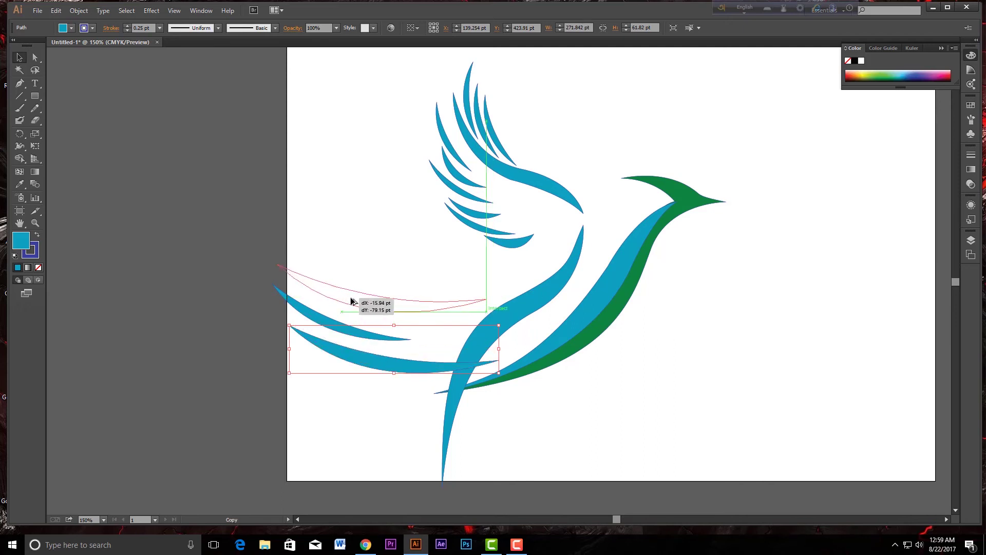
{"action": "left_click", "coordinate": [20, 134]}
{"action": "left_click_drag", "start_coordinate": [433, 322], "coordinate": [429, 329]}
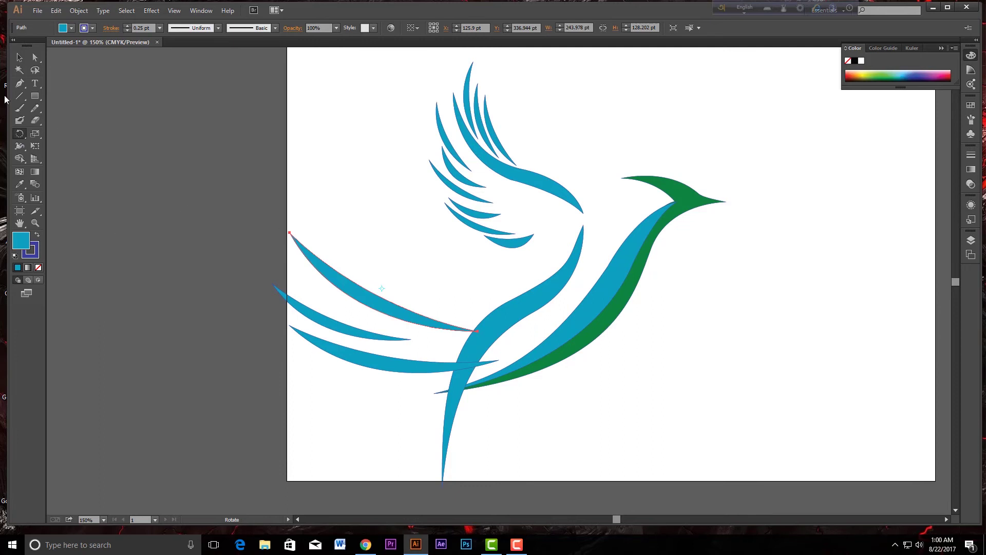
- Move the small middle tail feather further left and tilt it clockwise
{"action": "left_click", "coordinate": [19, 57]}
{"action": "left_click_drag", "start_coordinate": [318, 321], "coordinate": [285, 298]}
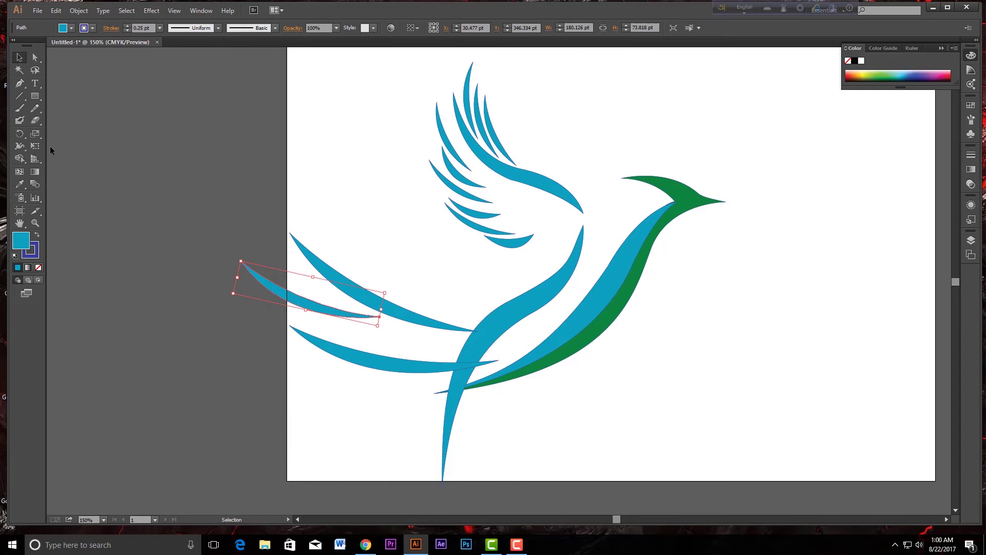
{"action": "left_click", "coordinate": [20, 134]}
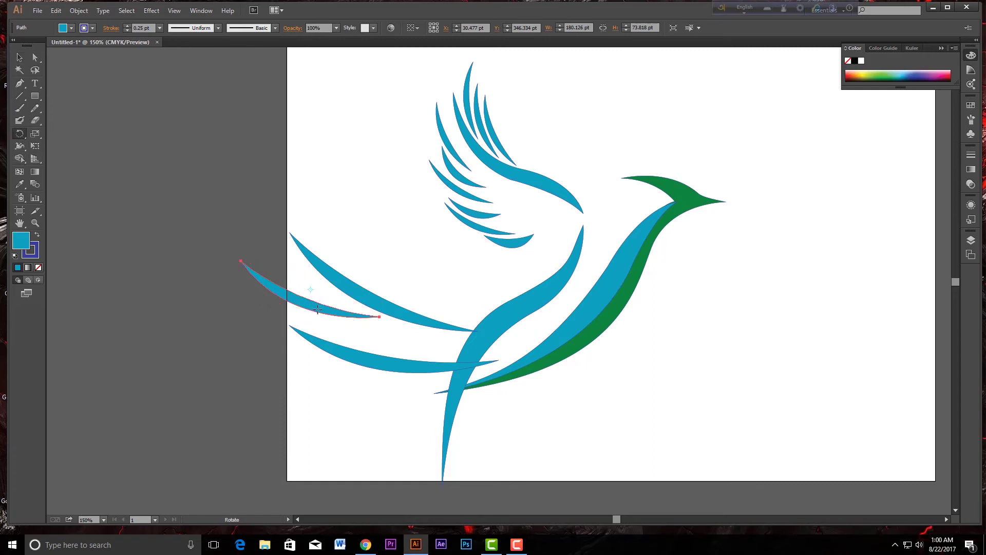
{"action": "left_click_drag", "start_coordinate": [333, 315], "coordinate": [360, 333]}
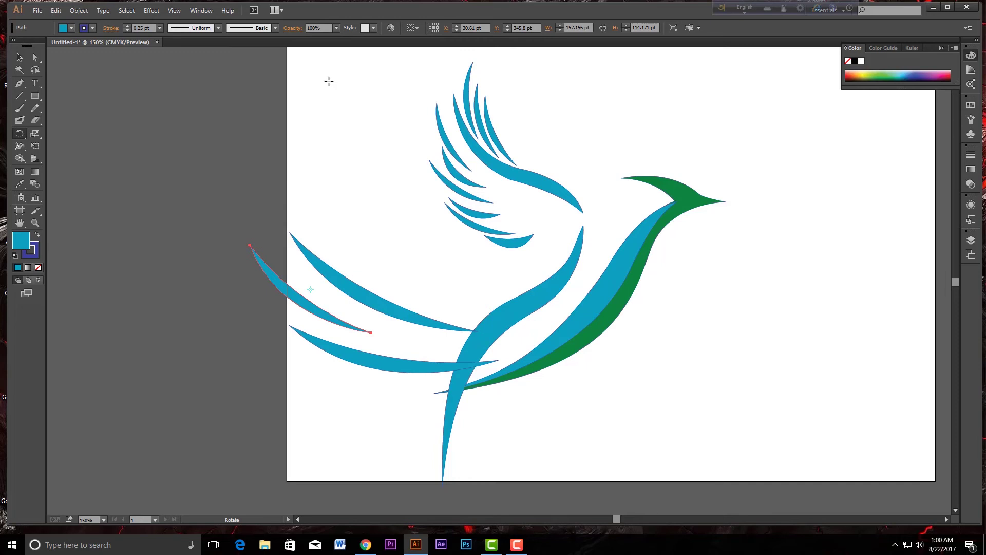
- View the whole logo, clear the selection and begin a new path at the head
{"action": "scroll", "coordinate": [459, 234], "scroll_direction": "down", "scroll_amount": 2}
{"action": "scroll", "coordinate": [460, 234], "scroll_direction": "down", "scroll_amount": 1}
{"action": "scroll", "coordinate": [460, 235], "scroll_direction": "up", "scroll_amount": 2}
{"action": "scroll", "coordinate": [460, 234], "scroll_direction": "up", "scroll_amount": 1}
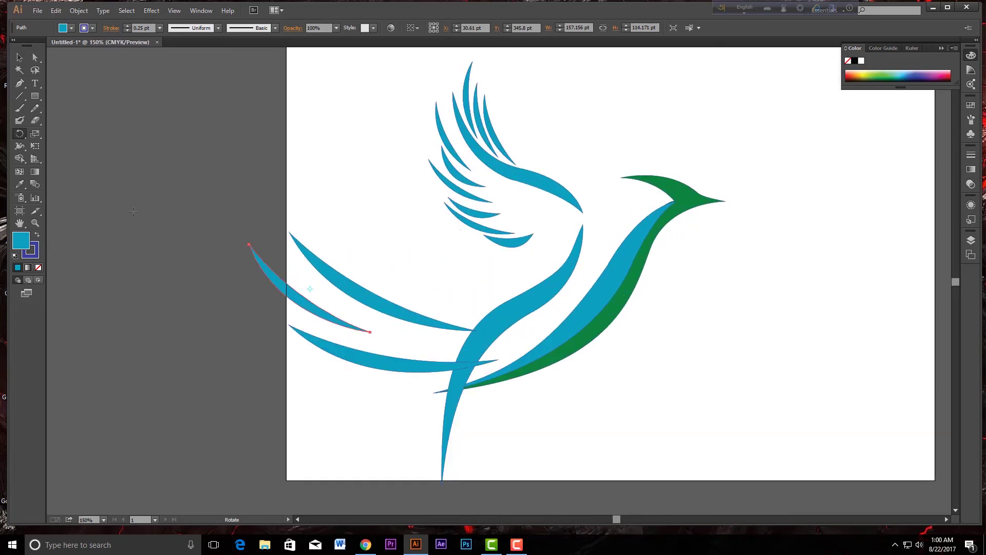
{"action": "scroll", "coordinate": [430, 264], "scroll_direction": "down", "scroll_amount": 1}
{"action": "key", "text": "ctrl+shift+a"}
{"action": "left_click", "coordinate": [20, 84]}
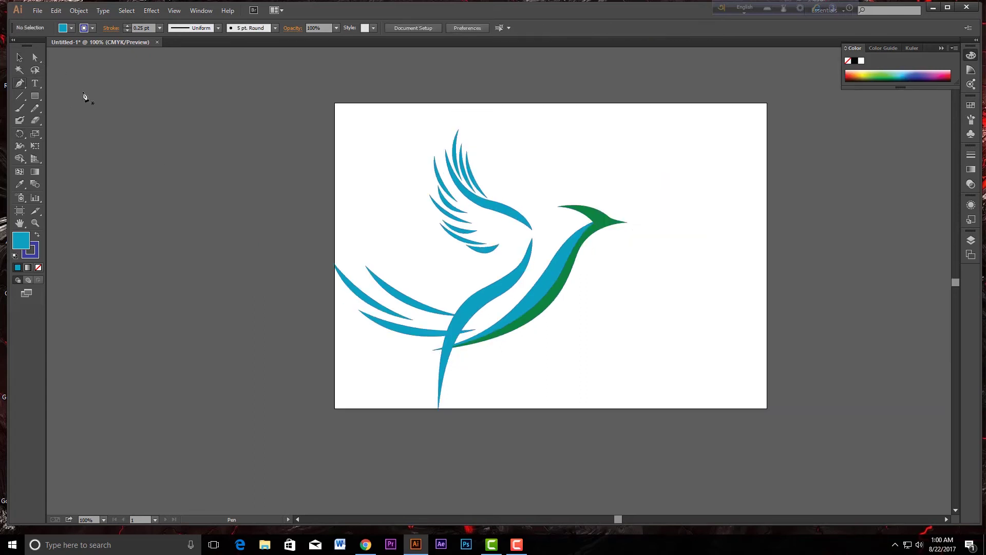
{"action": "left_click", "coordinate": [554, 208]}
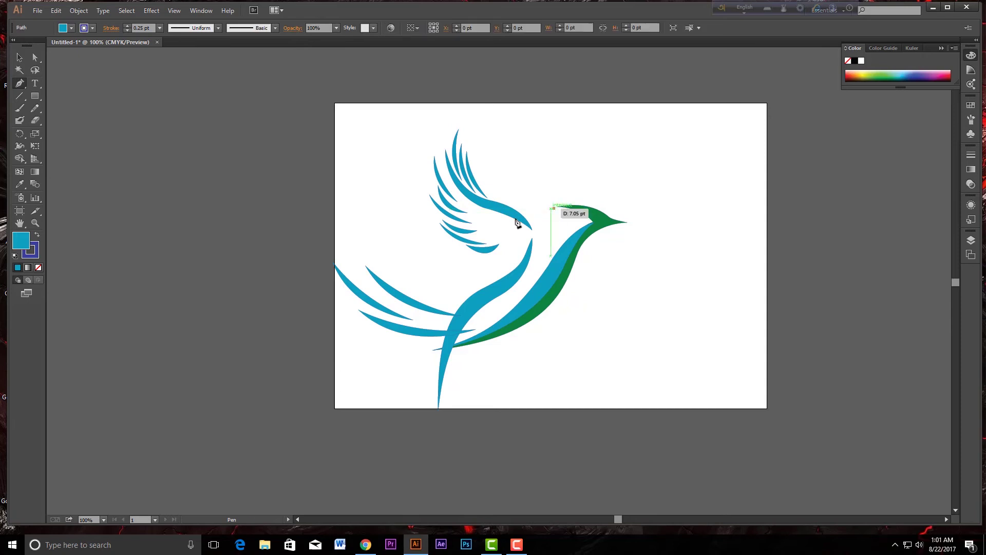
- Complete the thin curved feather path from the head across the body and close it
{"action": "left_click", "coordinate": [429, 297]}
{"action": "left_click_drag", "start_coordinate": [429, 297], "coordinate": [378, 375]}
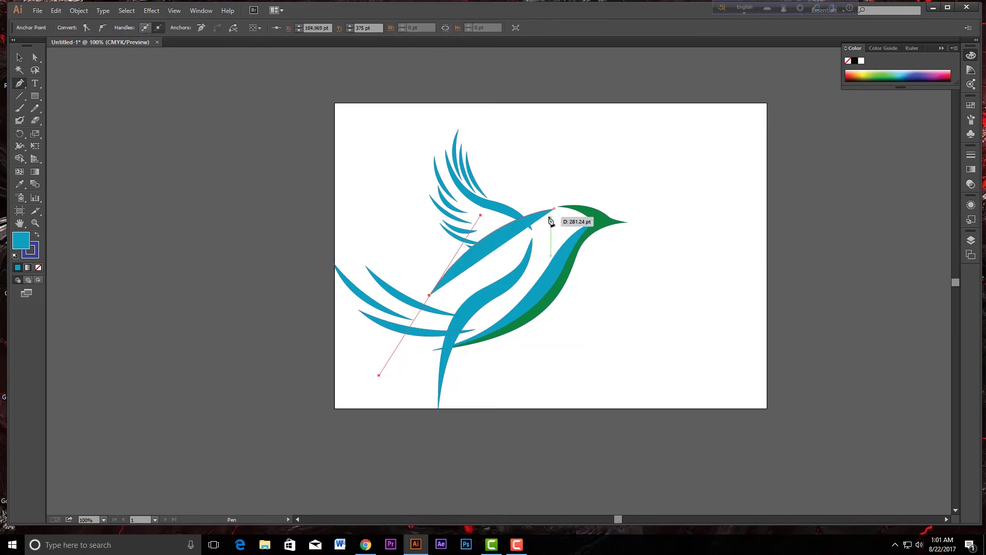
{"action": "left_click", "coordinate": [429, 295]}
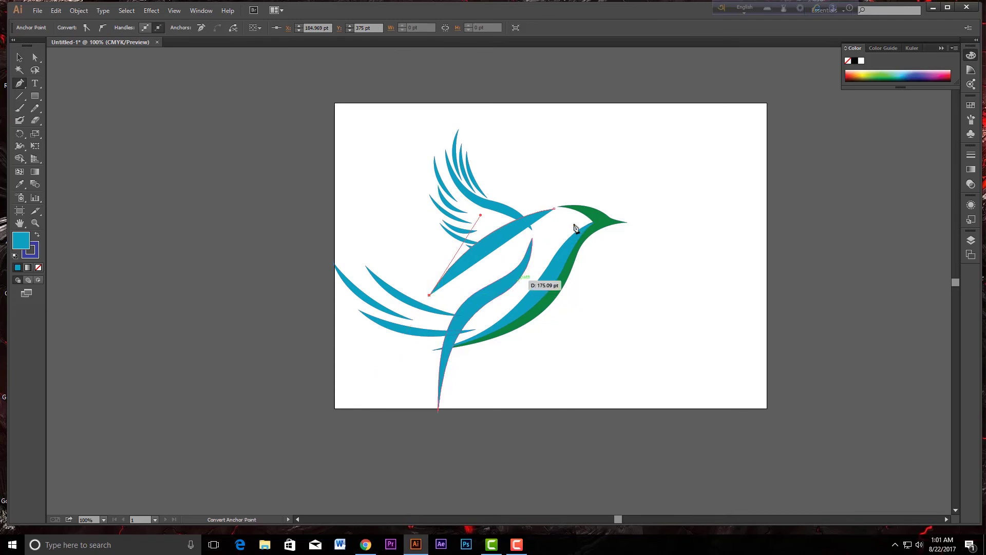
{"action": "left_click", "coordinate": [555, 210]}
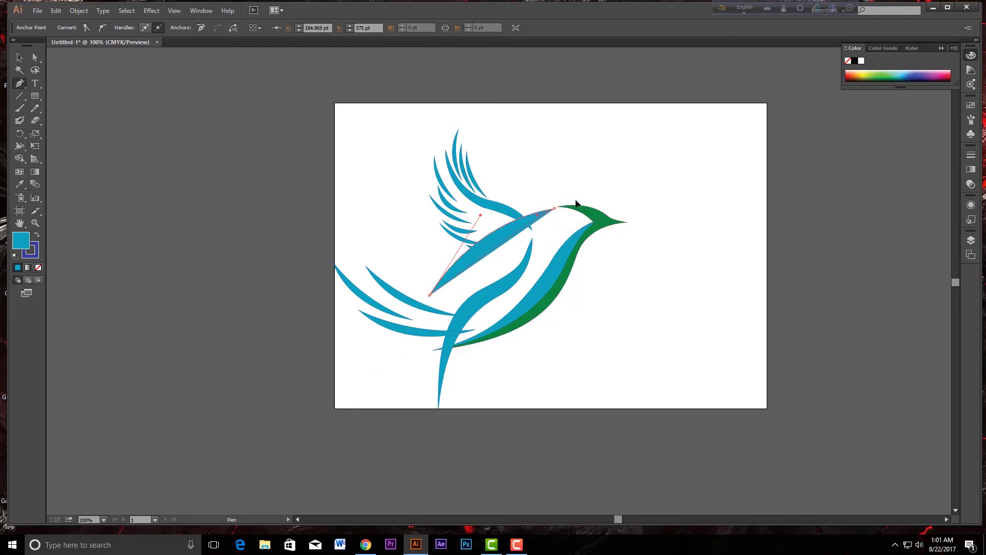
{"action": "left_click_drag", "start_coordinate": [604, 197], "coordinate": [617, 193]}
{"action": "left_click_drag", "start_coordinate": [620, 193], "coordinate": [621, 193]}
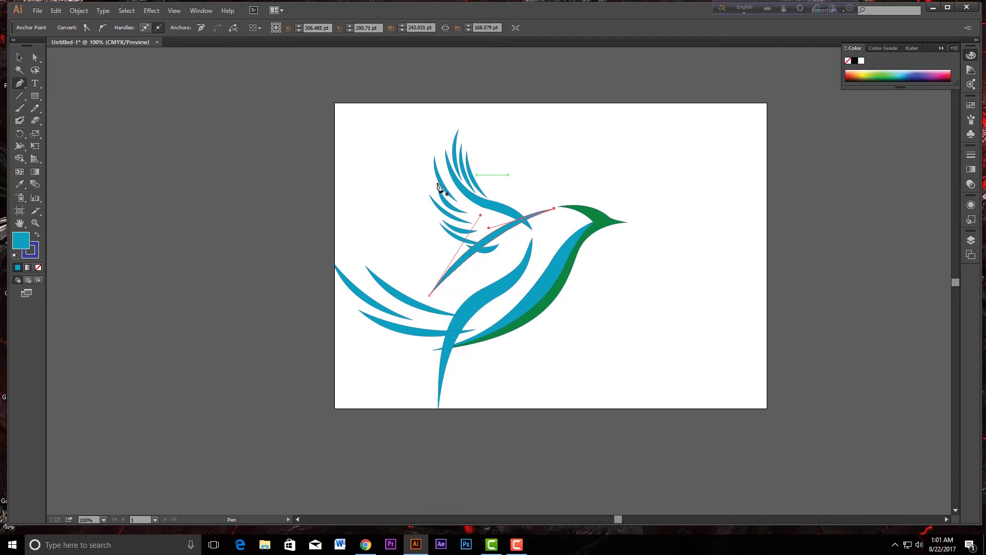
- Place a slightly offset duplicate of the thin feather stroke beside the original
{"action": "key", "text": "v"}
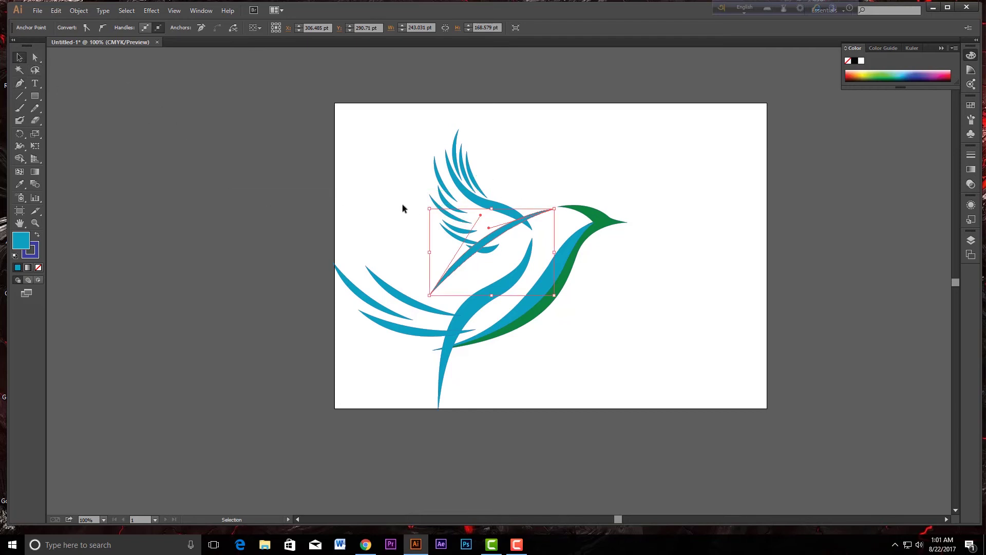
{"action": "left_click", "coordinate": [402, 206]}
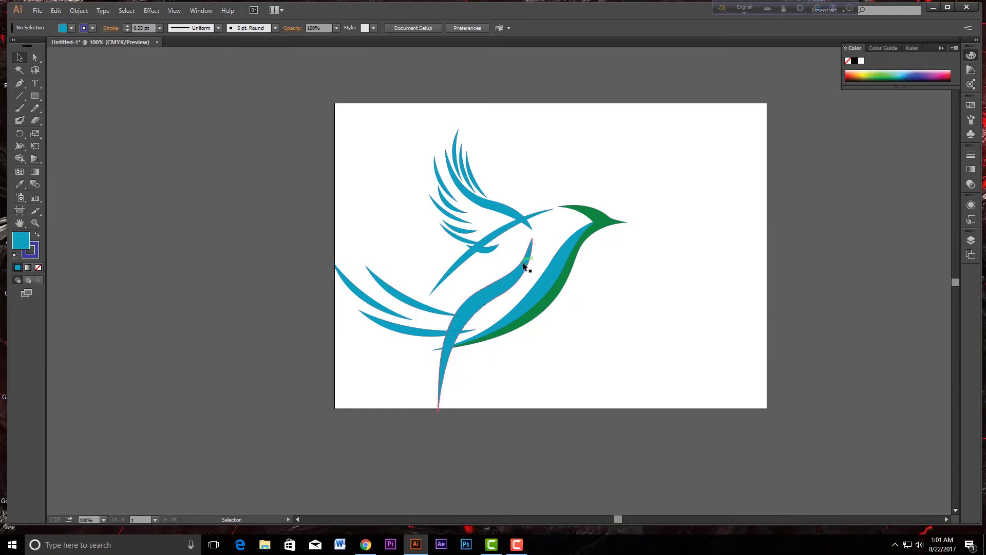
{"action": "left_click", "coordinate": [497, 238]}
{"action": "left_click_drag", "start_coordinate": [496, 238], "coordinate": [513, 267]}
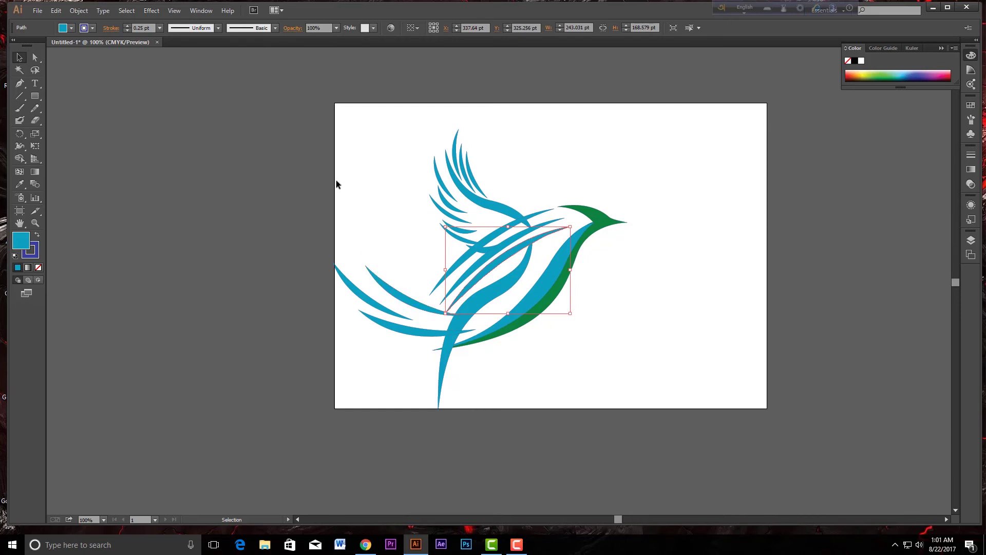
{"action": "left_click", "coordinate": [372, 183]}
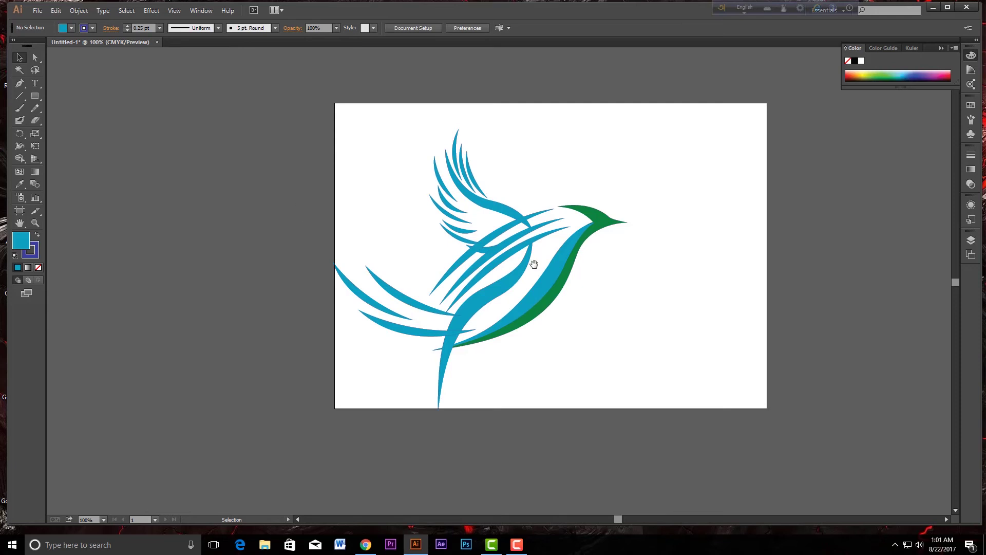
{"action": "left_click_drag", "start_coordinate": [482, 267], "coordinate": [440, 290]}
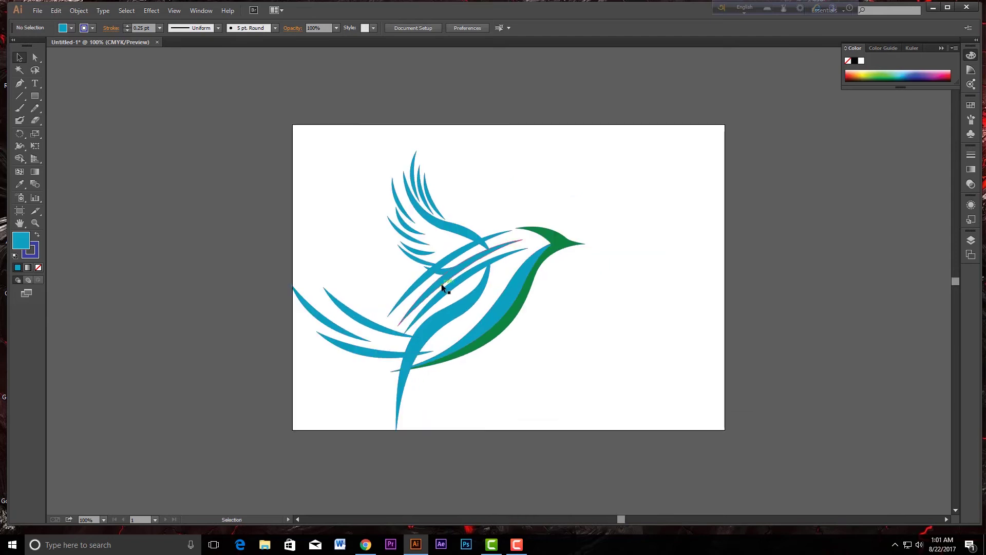
- Zoom in on the head and give the green head-and-back shape a linear gradient
{"action": "left_click", "coordinate": [504, 308]}
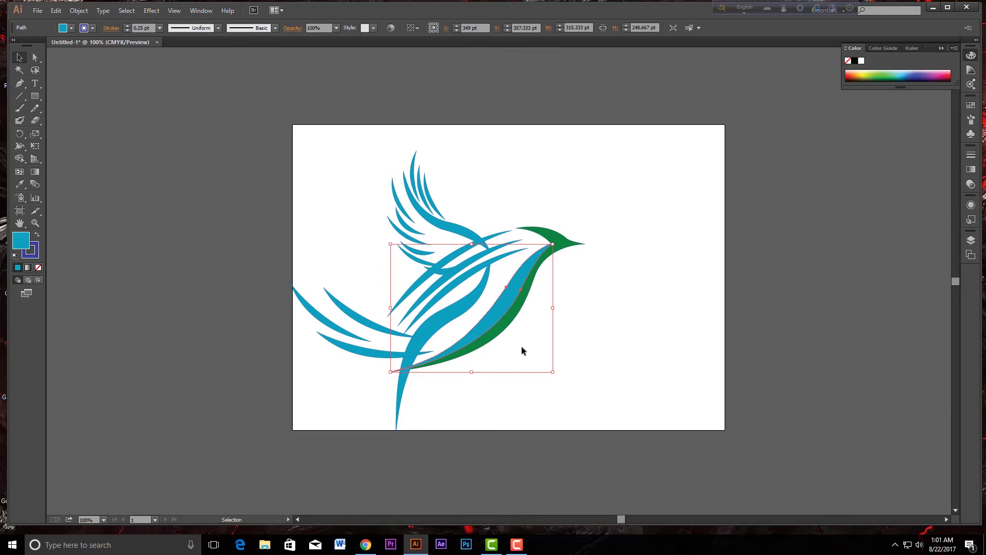
{"action": "left_click", "coordinate": [517, 316]}
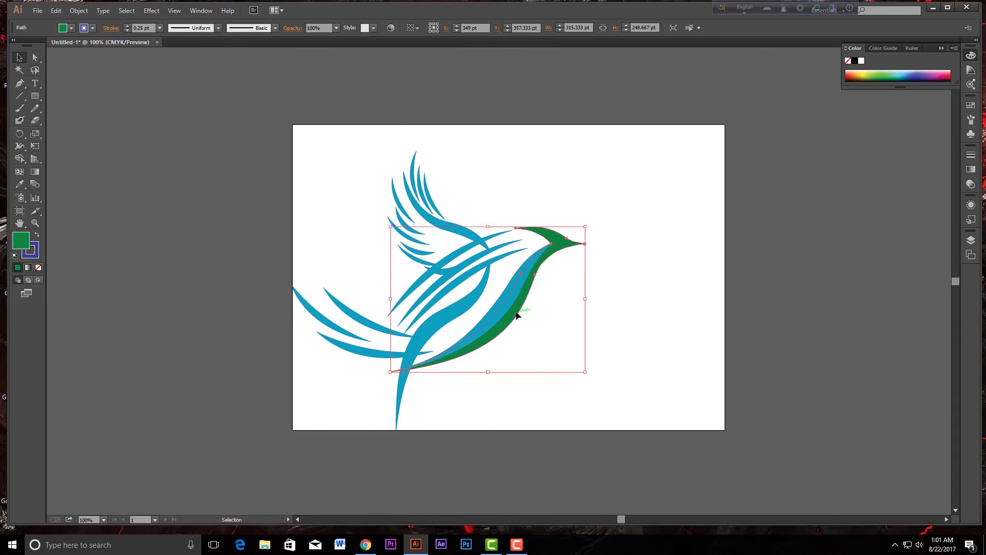
{"action": "left_click", "coordinate": [624, 275]}
{"action": "scroll", "coordinate": [609, 276], "scroll_direction": "up", "scroll_amount": 3}
{"action": "scroll", "coordinate": [609, 276], "scroll_direction": "up", "scroll_amount": 1}
{"action": "mouse_move", "coordinate": [552, 253]}
{"action": "left_mouse_down"}
{"action": "mouse_move", "coordinate": [554, 287]}
{"action": "mouse_move", "coordinate": [635, 268]}
{"action": "mouse_move", "coordinate": [647, 212]}
{"action": "left_mouse_up"}
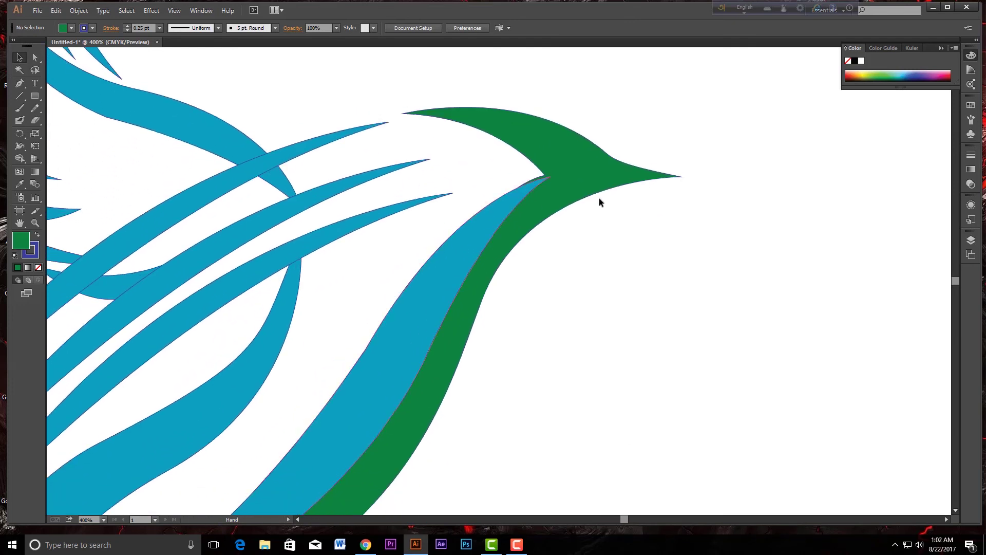
{"action": "left_click", "coordinate": [588, 189]}
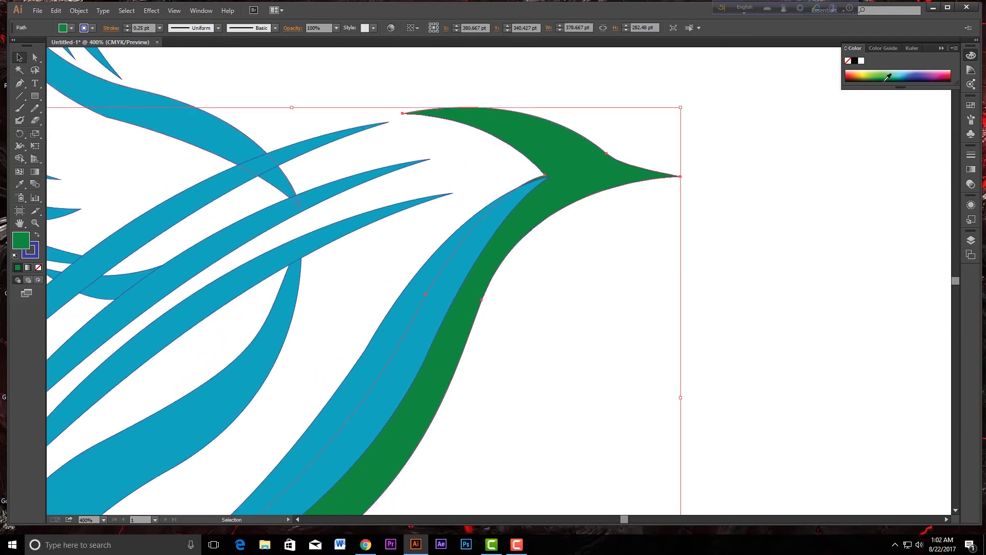
{"action": "left_click", "coordinate": [28, 267]}
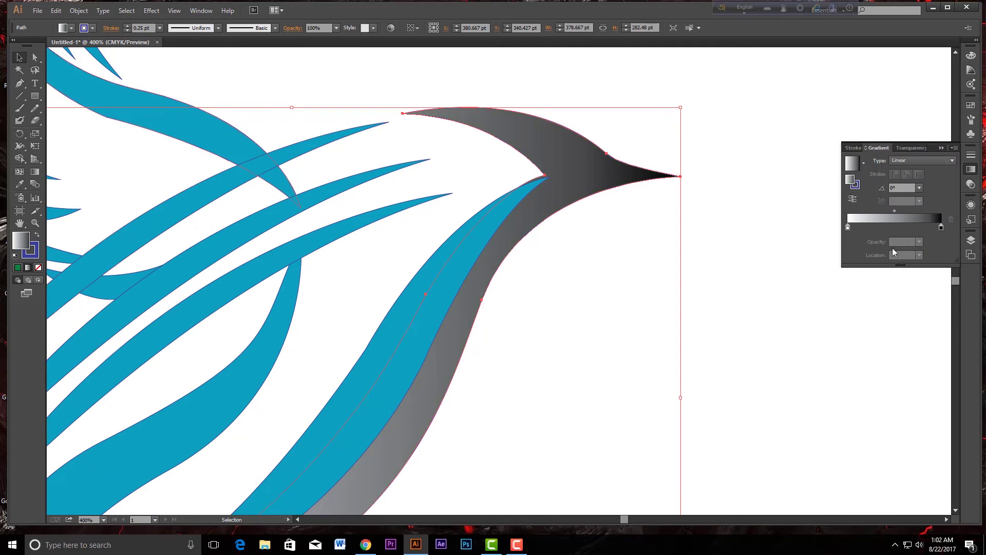
- Set the gradient's end stop to a yellow swatch, briefly trying orange, then deselect
{"action": "scroll", "coordinate": [544, 215], "scroll_direction": "down", "scroll_amount": 3}
{"action": "scroll", "coordinate": [544, 216], "scroll_direction": "up", "scroll_amount": 1}
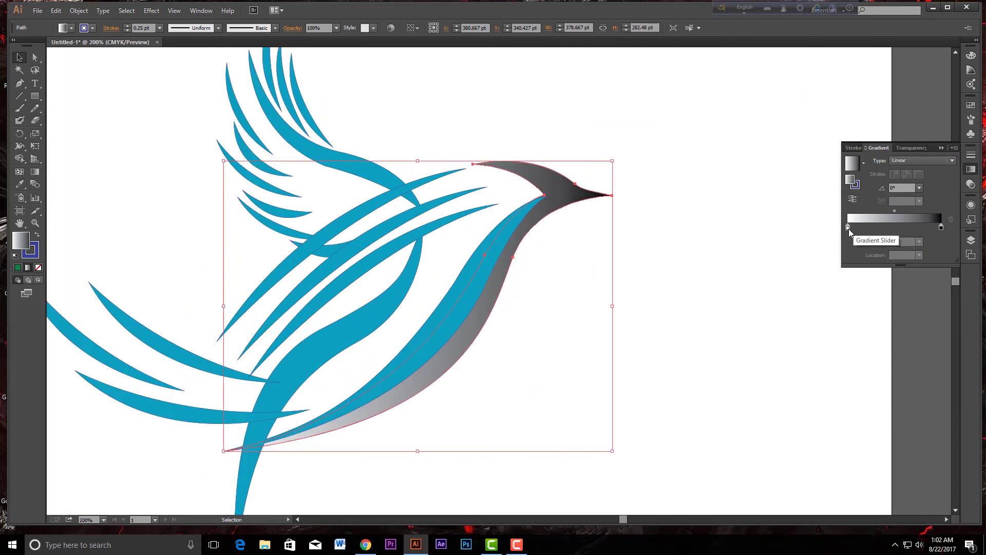
{"action": "double_click", "coordinate": [942, 229]}
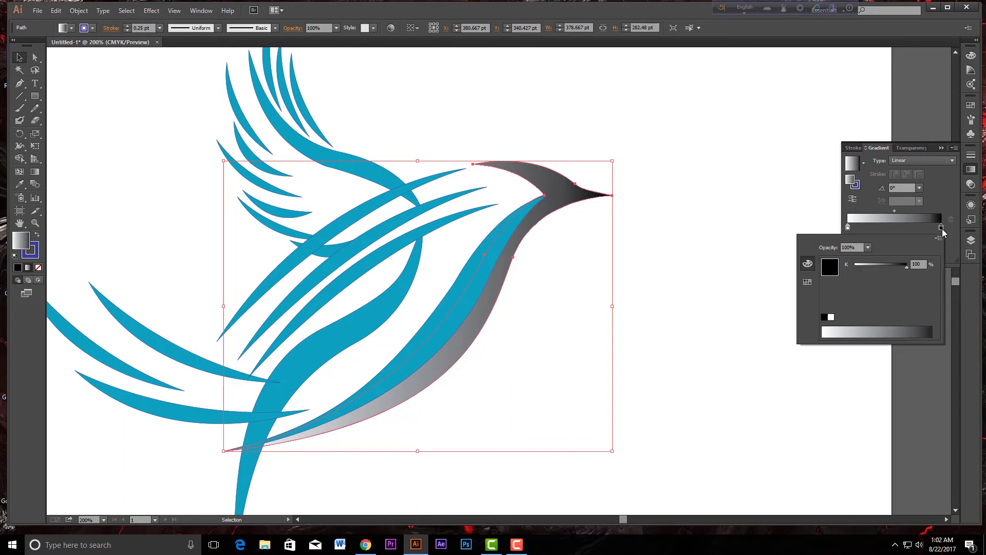
{"action": "left_click", "coordinate": [808, 282]}
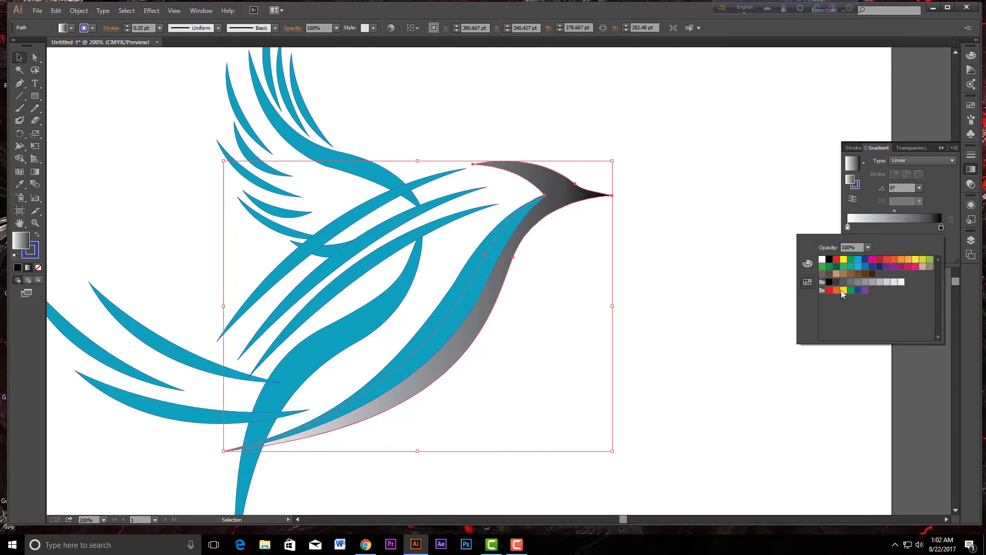
{"action": "left_click", "coordinate": [915, 261]}
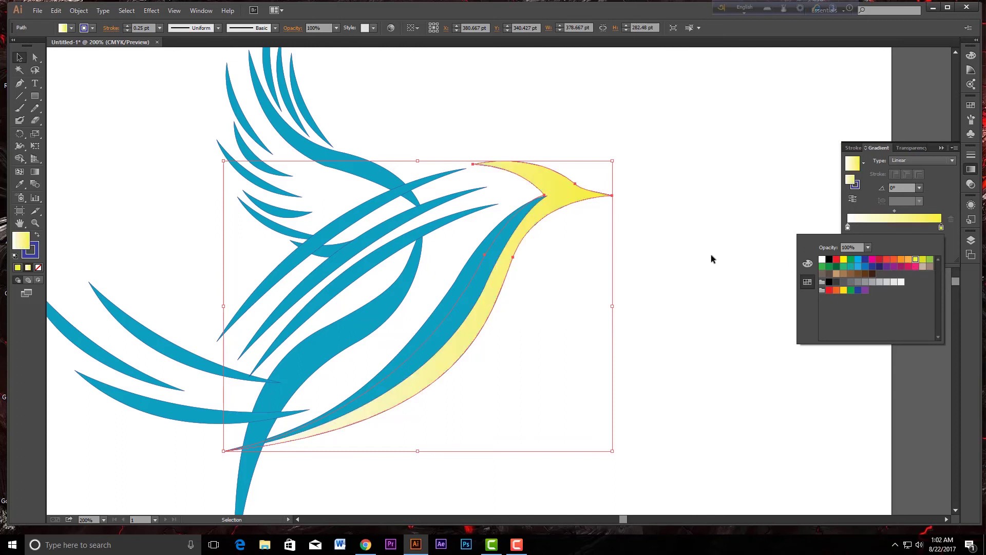
{"action": "left_click", "coordinate": [908, 260]}
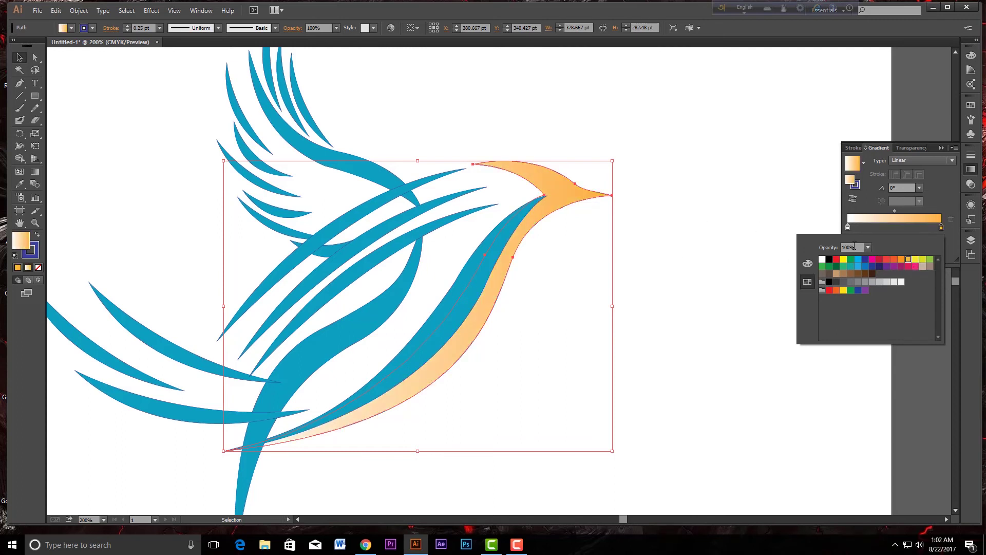
{"action": "left_click", "coordinate": [916, 260]}
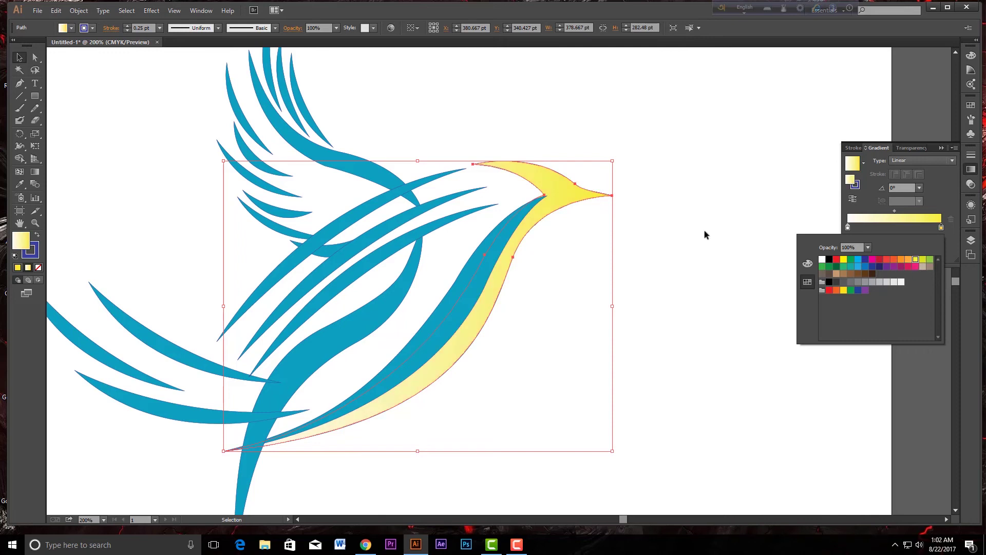
{"action": "left_click", "coordinate": [671, 224]}
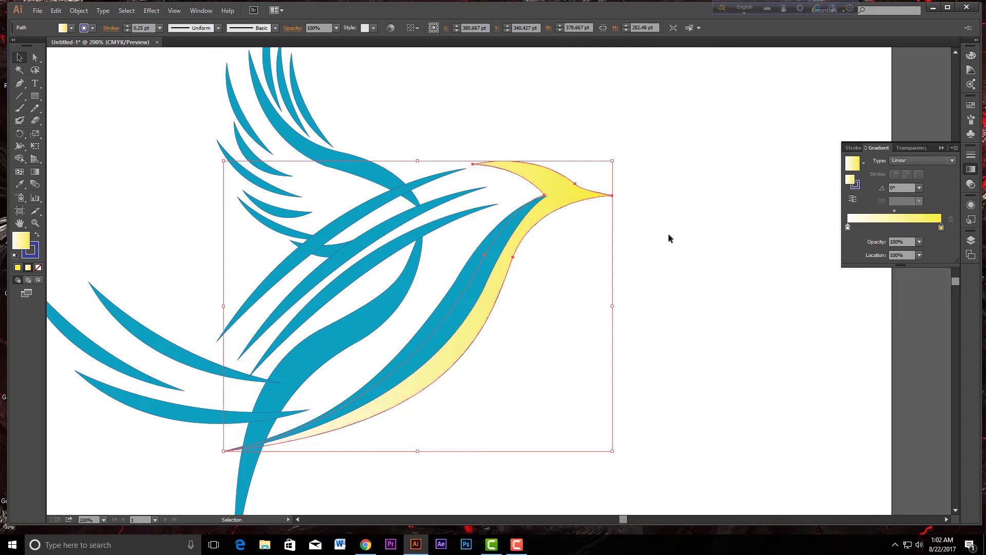
{"action": "left_click", "coordinate": [648, 211]}
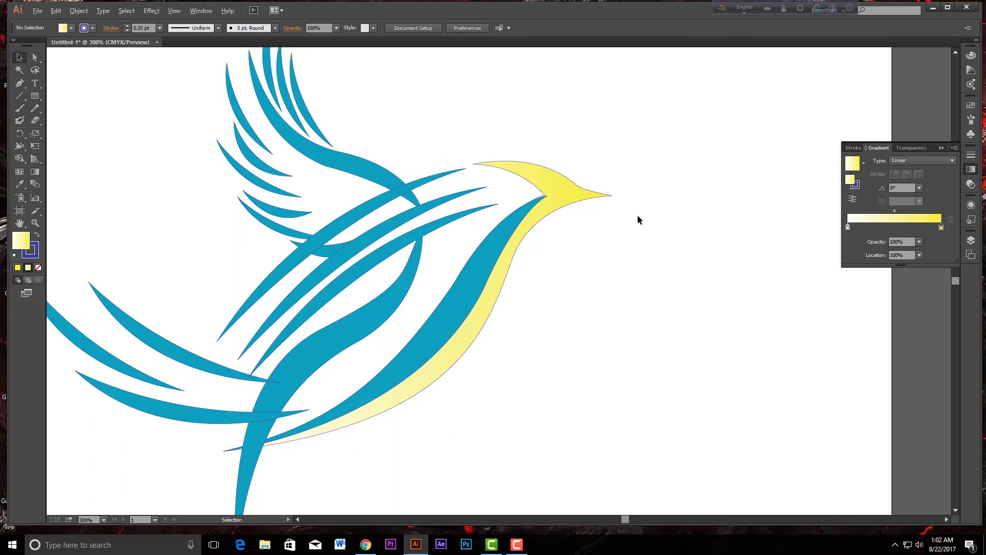
{"action": "scroll", "coordinate": [637, 215], "scroll_direction": "up", "scroll_amount": 2}
- Pen-draw a closed triangular beak from the tip to its upper and lower edges
{"action": "left_click", "coordinate": [512, 175]}
{"action": "left_click", "coordinate": [658, 187]}
{"action": "left_click", "coordinate": [20, 83]}
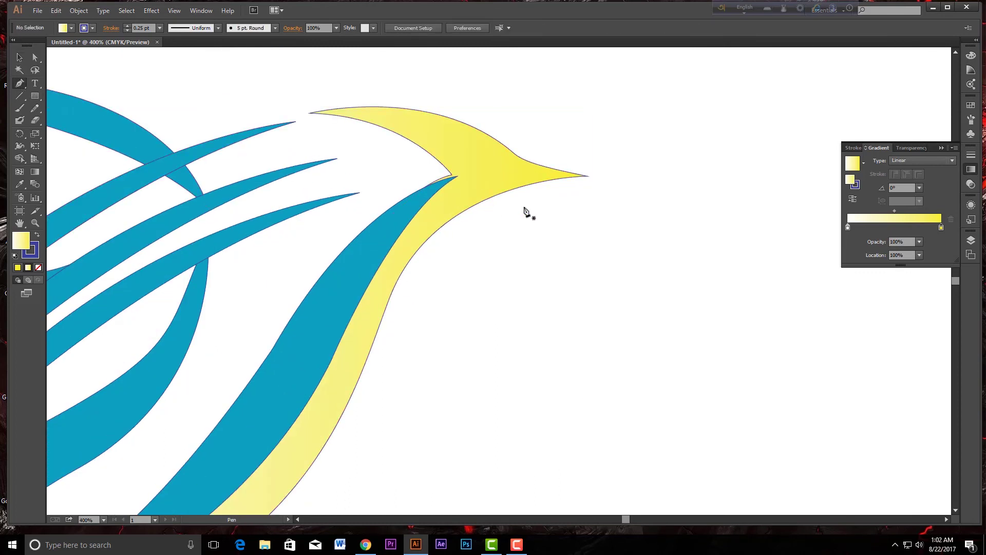
{"action": "left_click", "coordinate": [594, 176]}
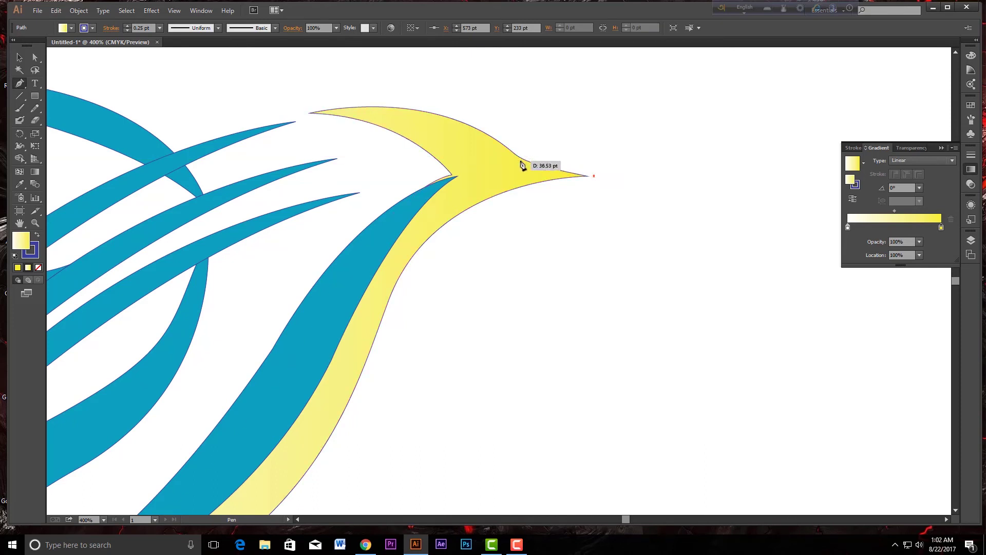
{"action": "left_click_drag", "start_coordinate": [521, 162], "coordinate": [522, 190]}
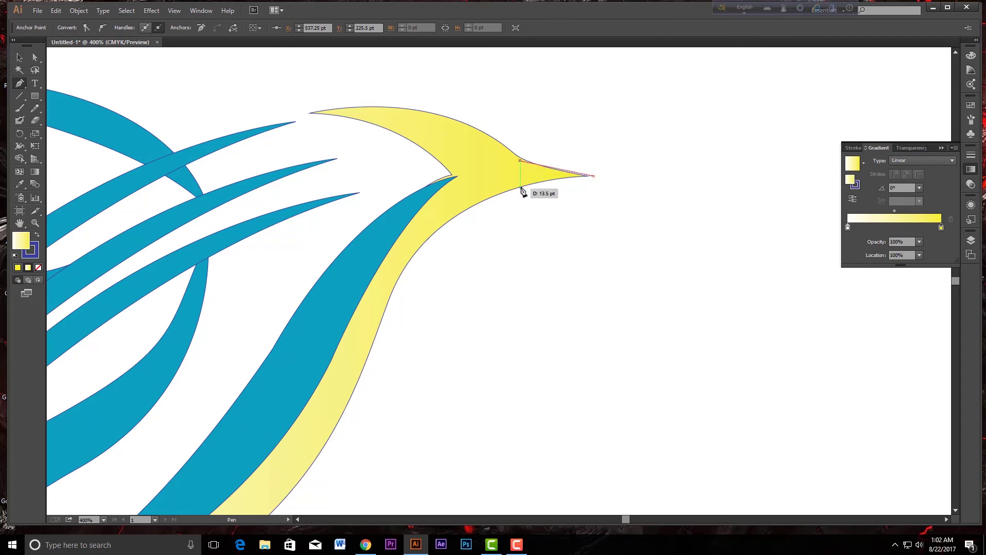
{"action": "left_click", "coordinate": [520, 182]}
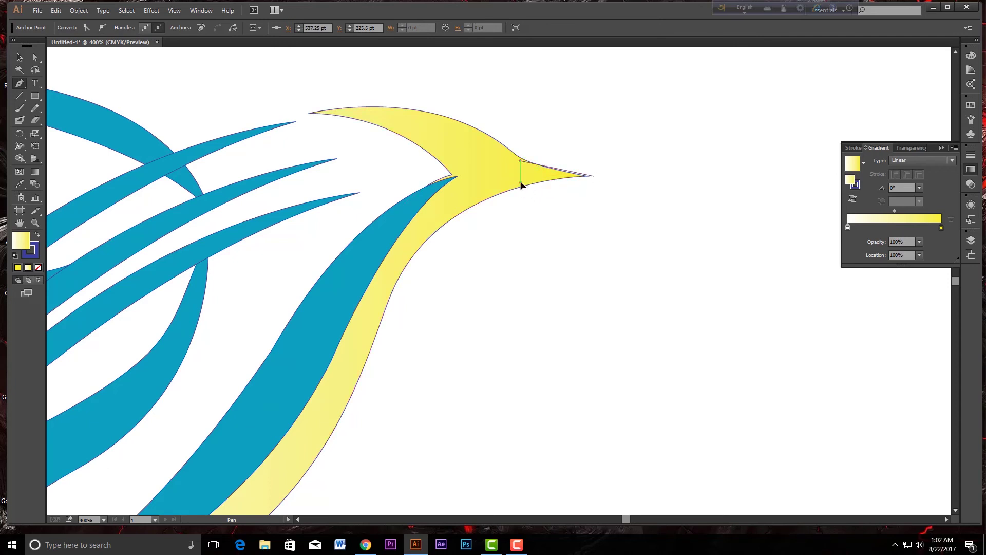
{"action": "left_click", "coordinate": [596, 179]}
- Stretch the beak's lower corner down and upper corner up to meet the head
{"action": "scroll", "coordinate": [533, 218], "scroll_direction": "up", "scroll_amount": 2, "text": "alt"}
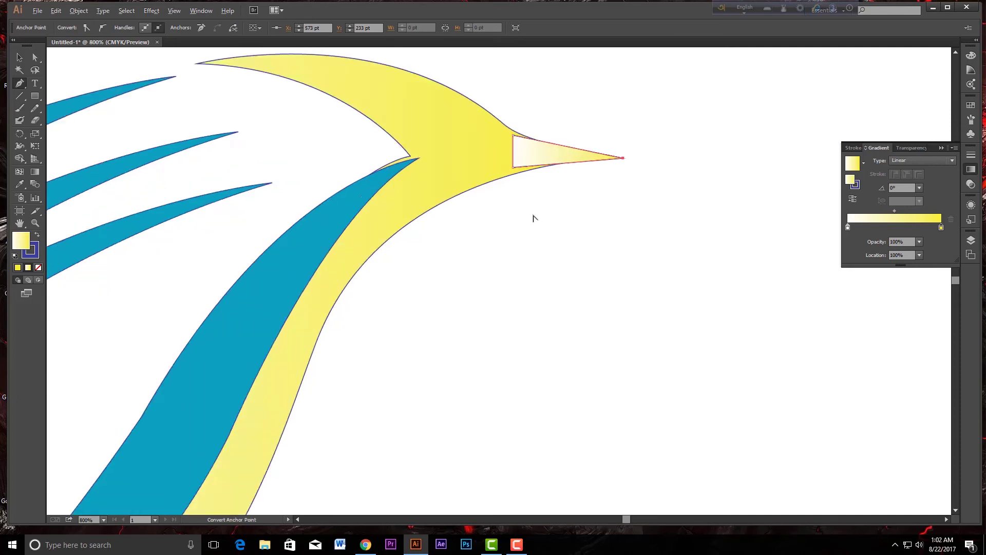
{"action": "scroll", "coordinate": [533, 218], "scroll_direction": "up", "scroll_amount": 1, "text": "alt"}
{"action": "scroll", "coordinate": [535, 226], "scroll_direction": "up", "scroll_amount": 3}
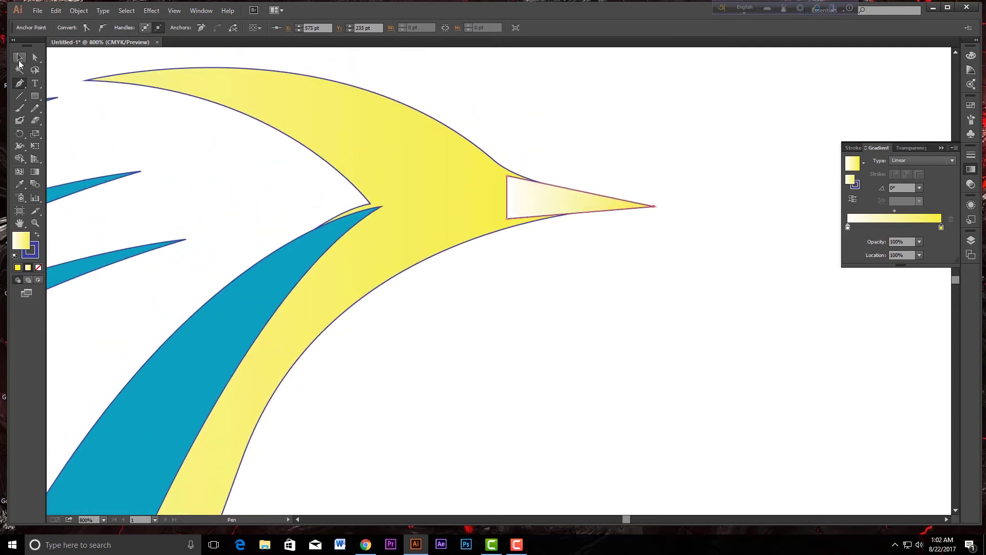
{"action": "left_click", "coordinate": [35, 57]}
{"action": "left_click_drag", "start_coordinate": [507, 218], "coordinate": [507, 228]}
{"action": "left_click_drag", "start_coordinate": [507, 177], "coordinate": [507, 168]}
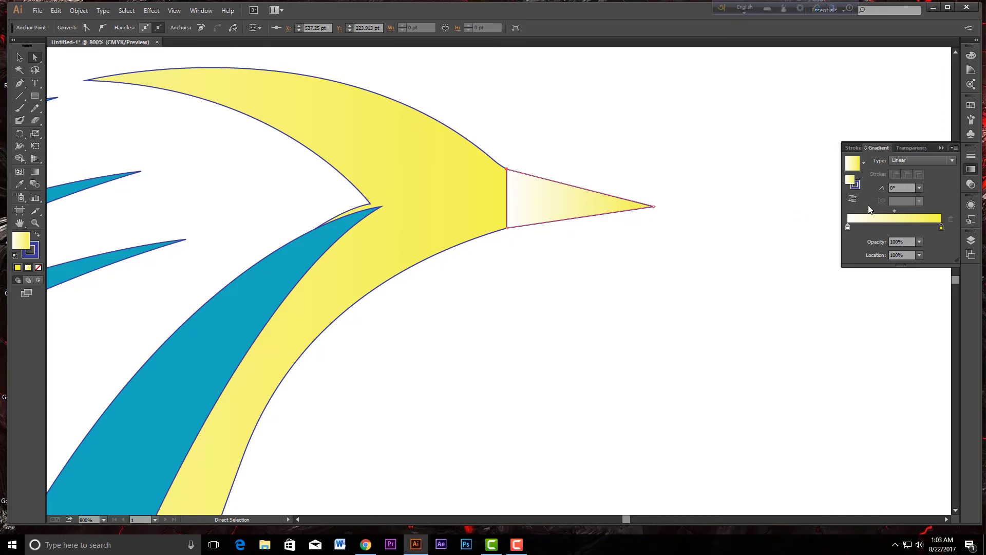
- Make the beak gradient yellow on the left, red on the right, midpoint about 31%
{"action": "double_click", "coordinate": [942, 230]}
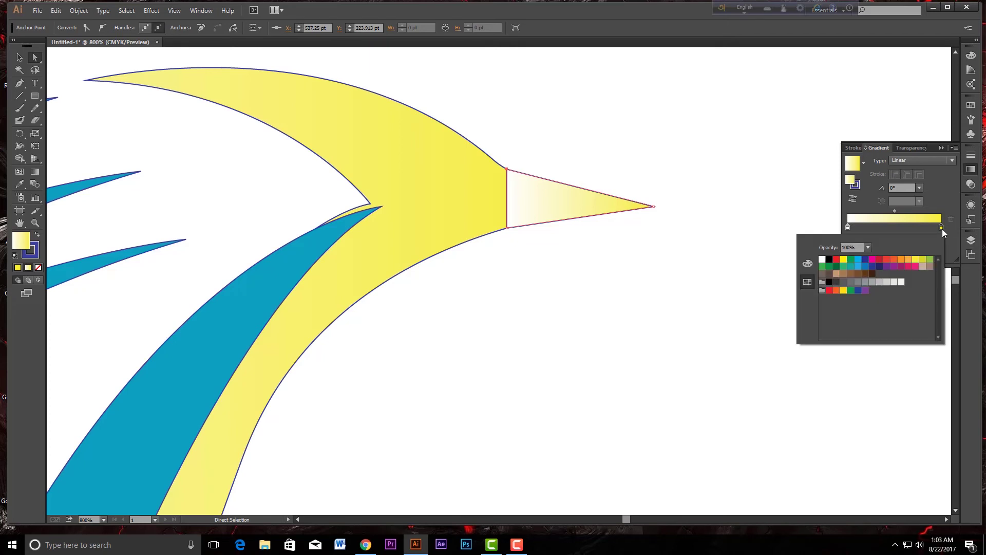
{"action": "left_click", "coordinate": [879, 259]}
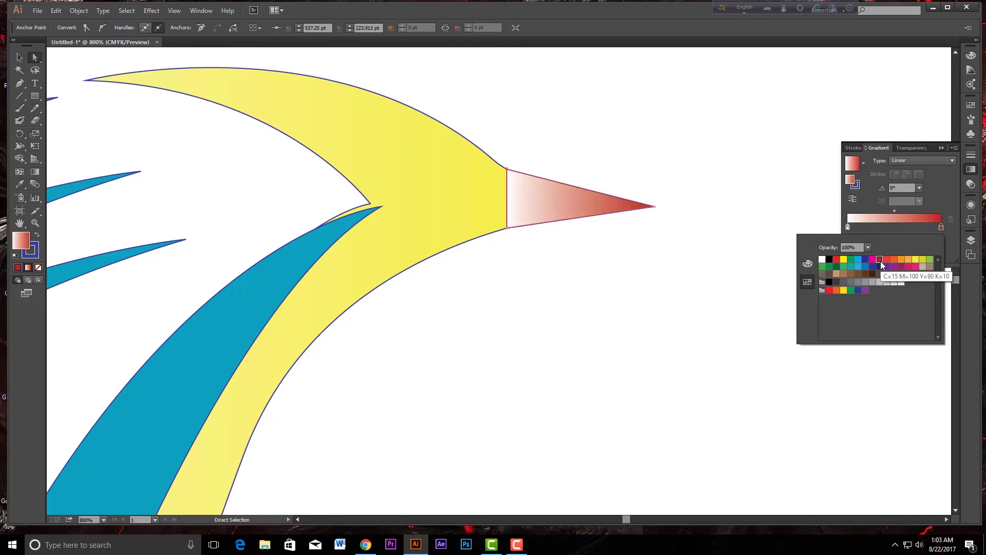
{"action": "double_click", "coordinate": [848, 227]}
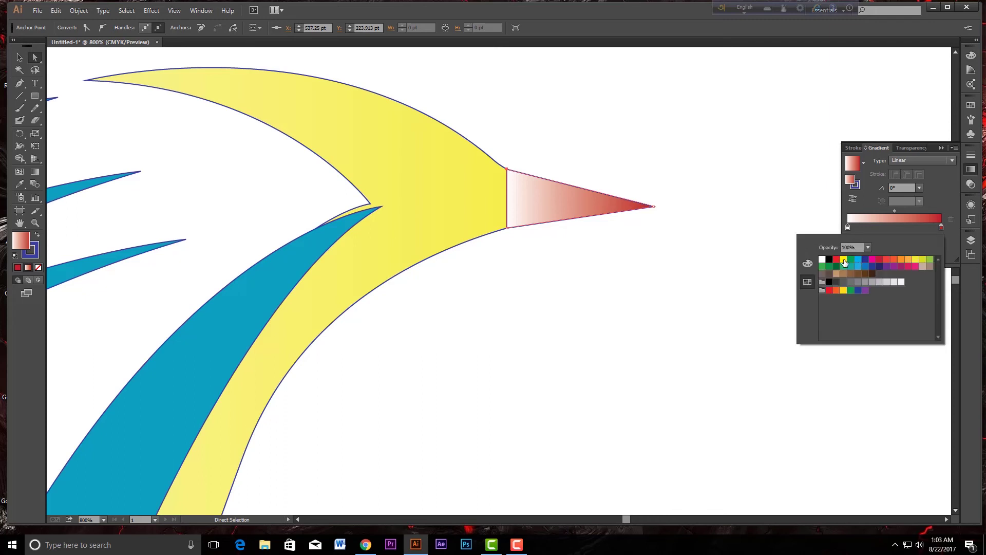
{"action": "left_click", "coordinate": [843, 259]}
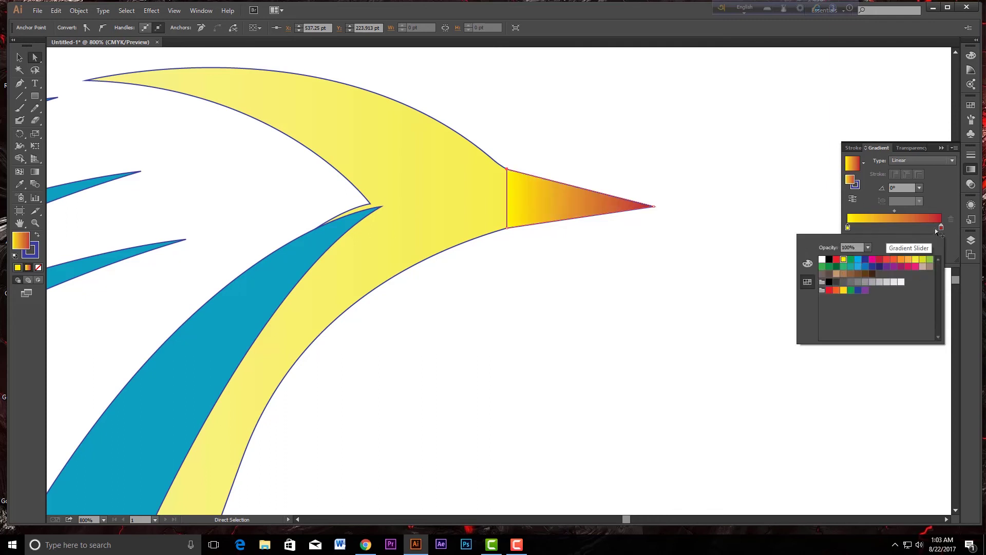
{"action": "left_click", "coordinate": [895, 210]}
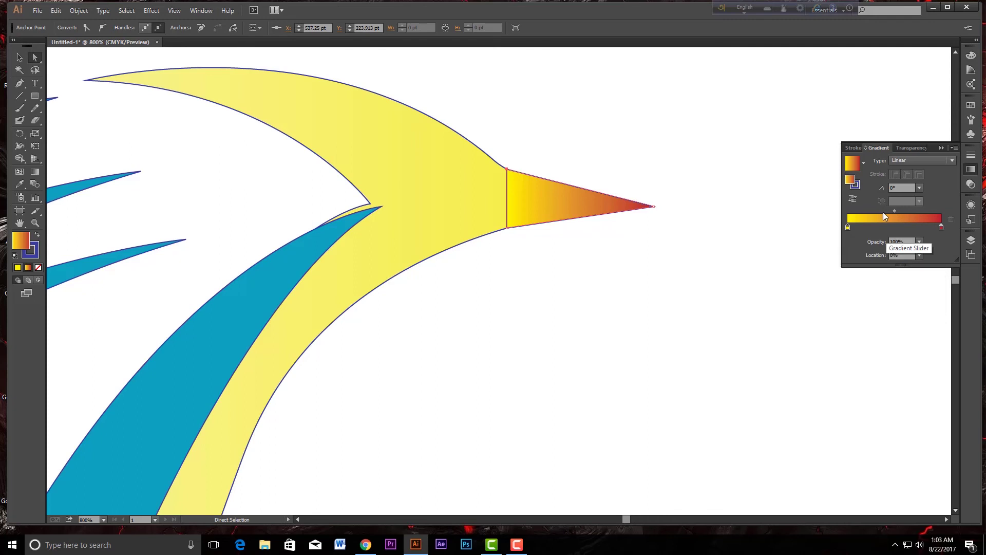
{"action": "left_click_drag", "start_coordinate": [894, 211], "coordinate": [870, 212]}
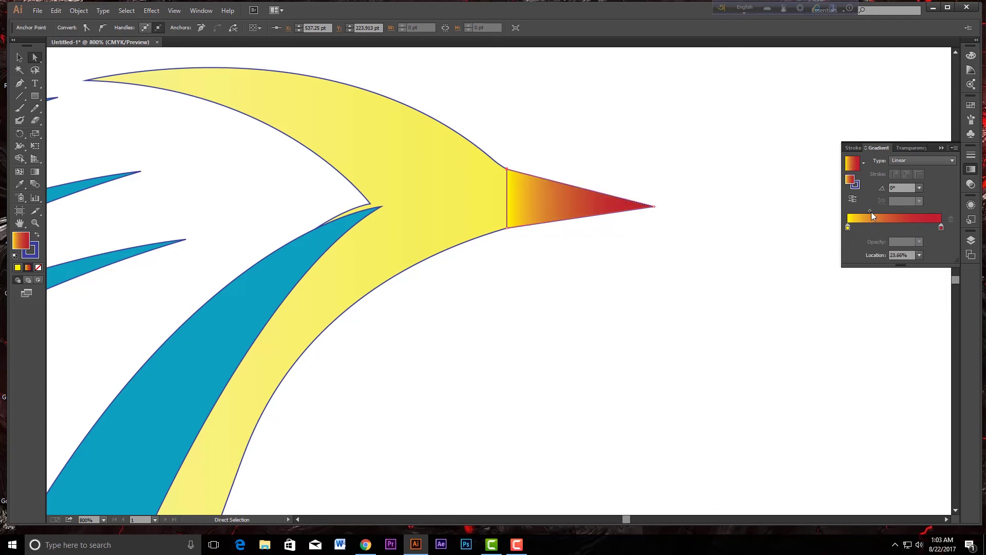
{"action": "left_click_drag", "start_coordinate": [870, 212], "coordinate": [877, 211]}
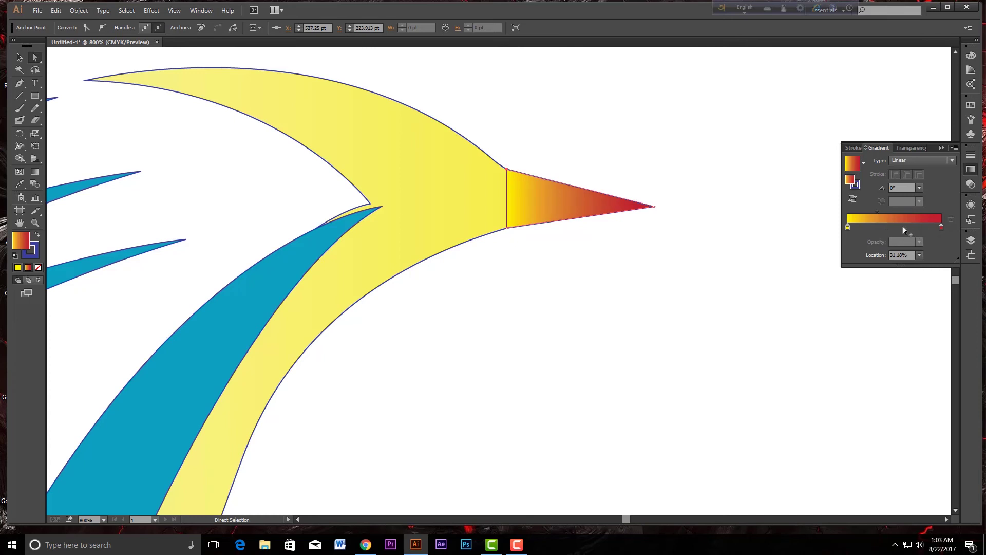
- Add a red middle stop to the beak gradient
{"action": "left_click", "coordinate": [896, 227]}
{"action": "double_click", "coordinate": [896, 227]}
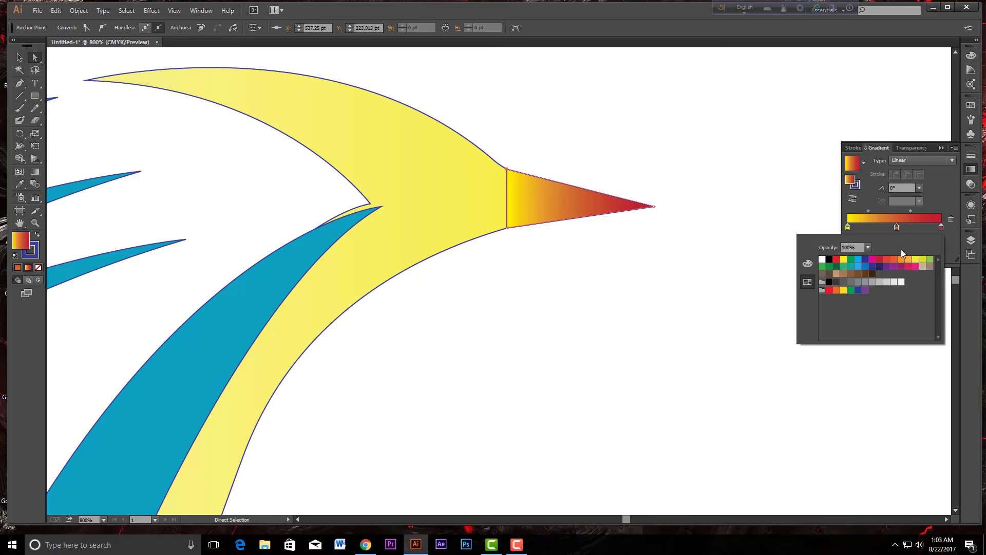
{"action": "left_click", "coordinate": [886, 259]}
{"action": "key", "text": "Escape"}
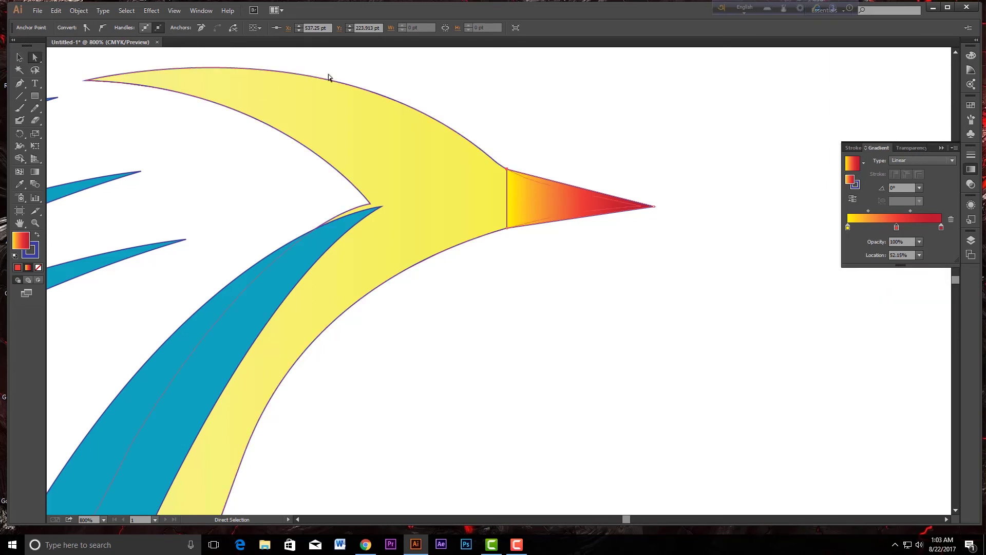
{"action": "left_click", "coordinate": [468, 109]}
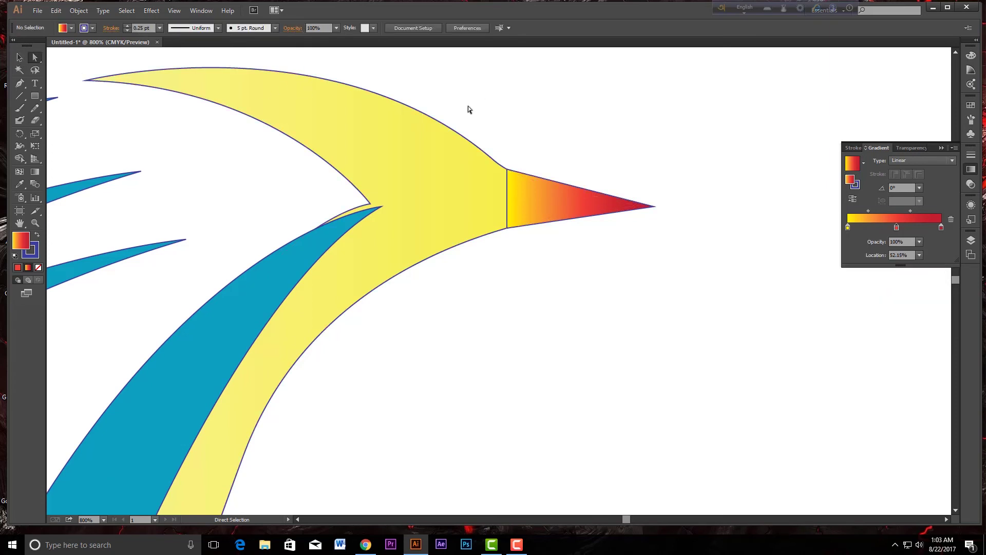
- Set Stroke to None on the beak, lower-left blue spike and yellow body shape
{"action": "left_click", "coordinate": [567, 208]}
{"action": "left_click", "coordinate": [61, 265], "text": "shift"}
{"action": "left_click", "coordinate": [35, 255]}
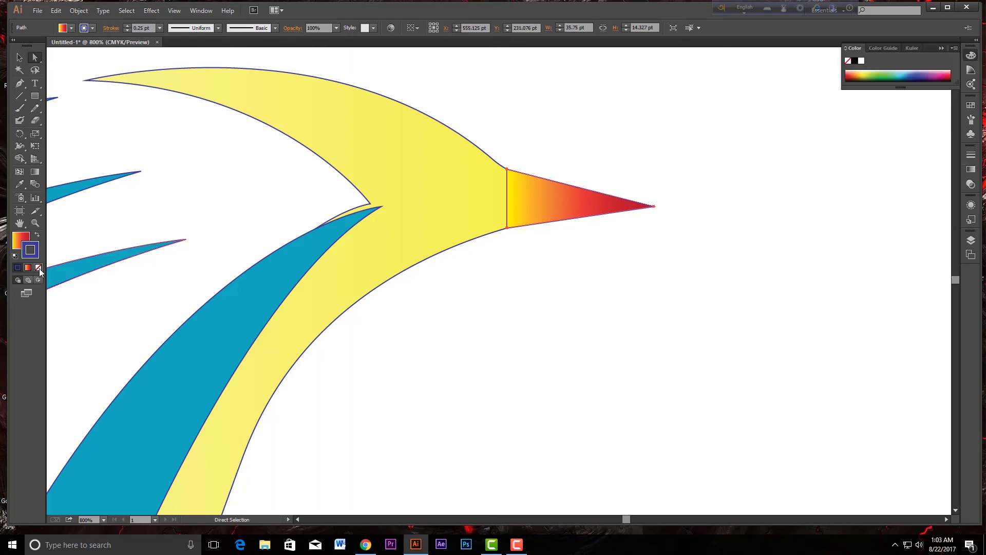
{"action": "left_click", "coordinate": [39, 268]}
{"action": "left_click", "coordinate": [356, 285]}
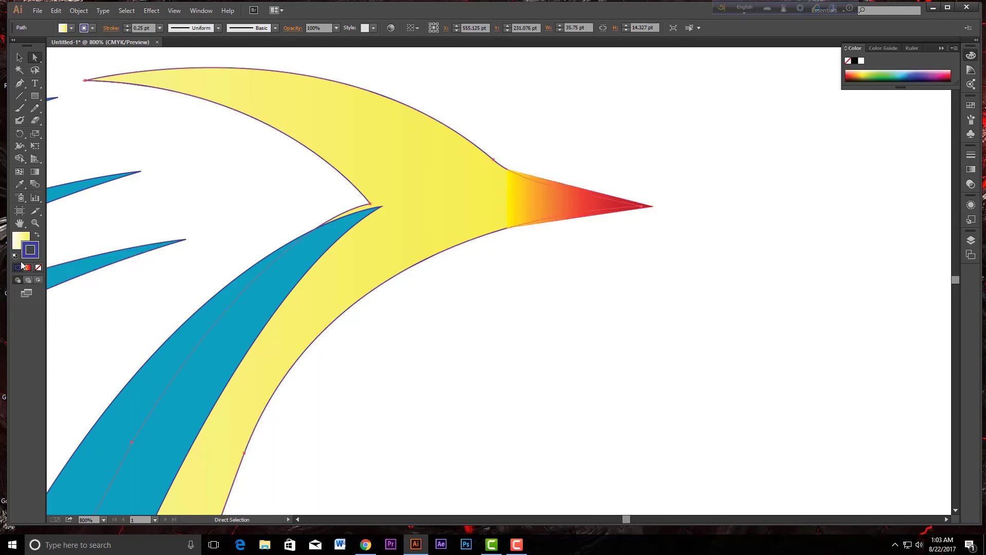
{"action": "left_click", "coordinate": [38, 267]}
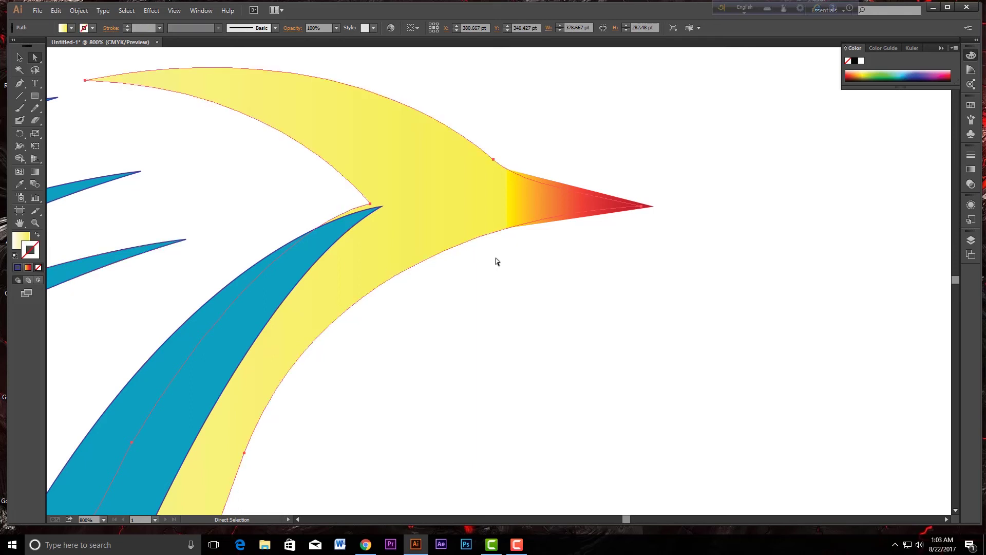
{"action": "left_click", "coordinate": [464, 272]}
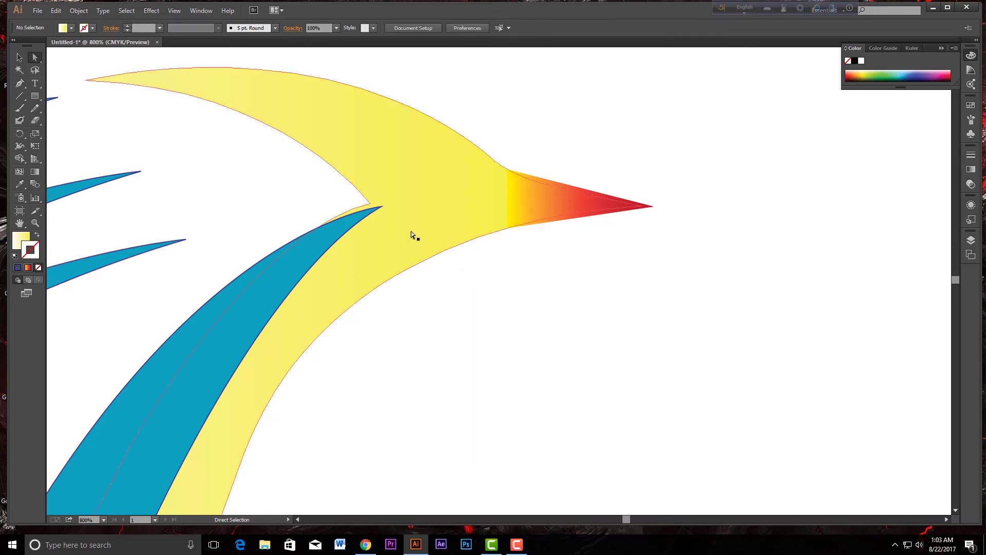
- Select the yellow body shape and display its gradient settings
{"action": "scroll", "coordinate": [396, 308], "scroll_direction": "down", "scroll_amount": 4, "text": "alt"}
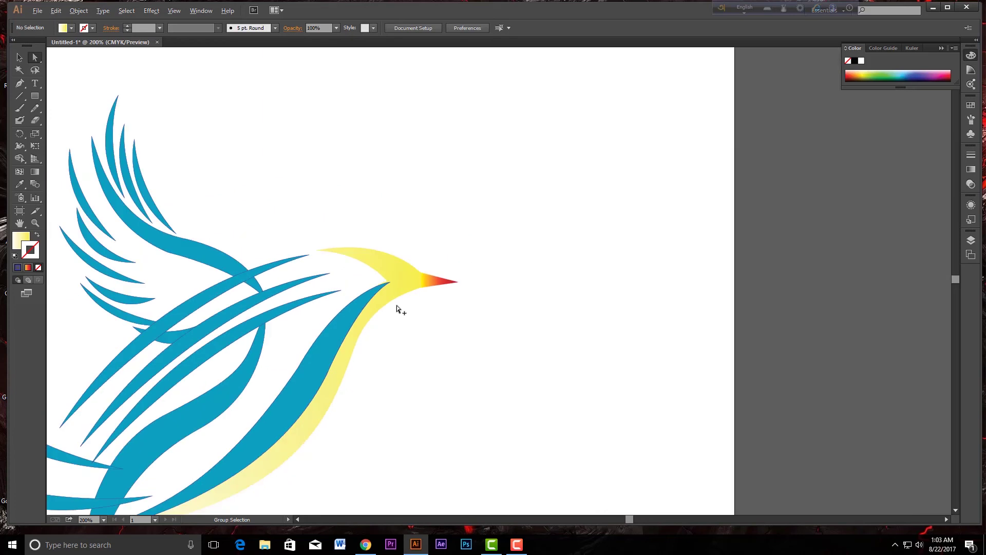
{"action": "scroll", "coordinate": [397, 305], "scroll_direction": "up", "scroll_amount": 1, "text": "alt"}
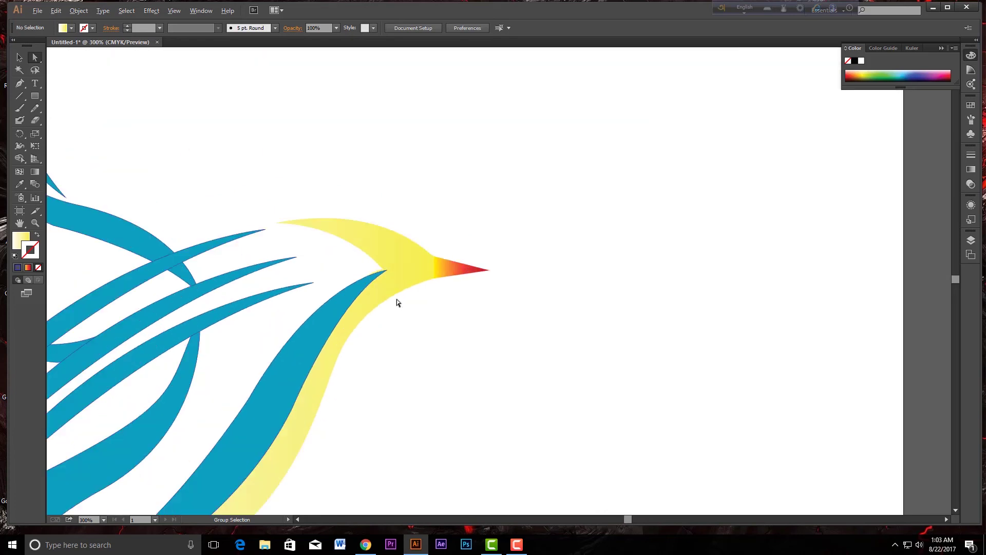
{"action": "left_click", "coordinate": [401, 267]}
{"action": "left_click", "coordinate": [971, 155]}
{"action": "left_click", "coordinate": [884, 149]}
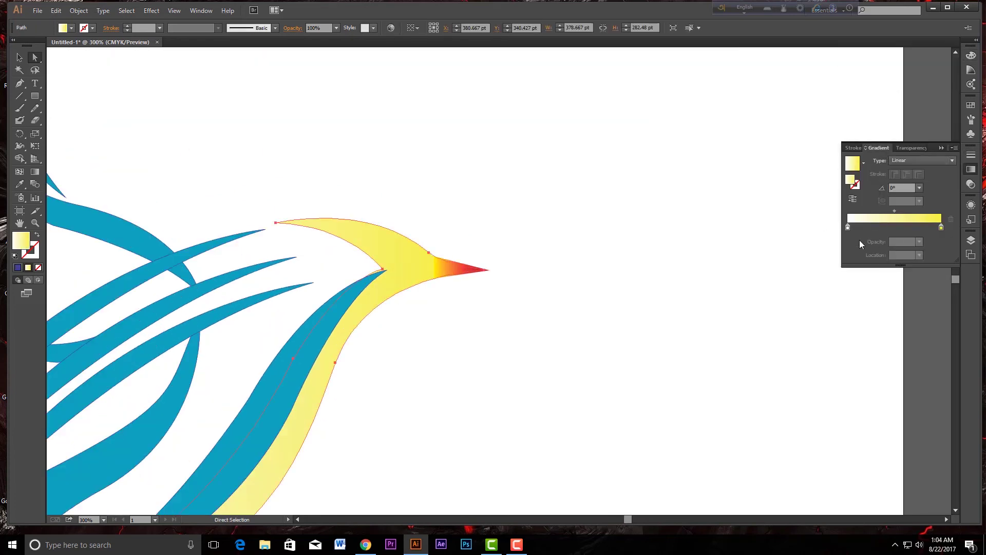
- Set the gradient's right end stop to deep yellow and its left end stop to red
{"action": "left_click", "coordinate": [941, 227]}
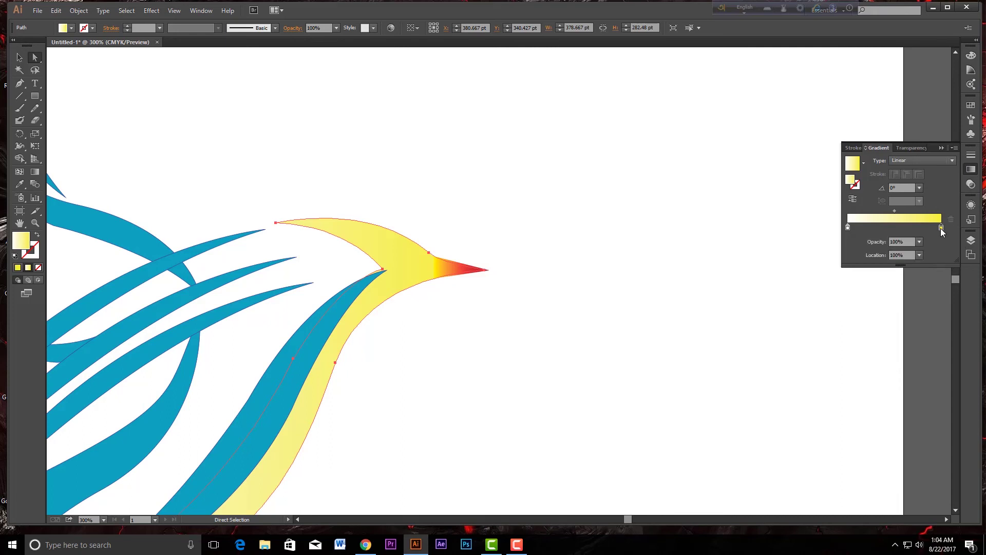
{"action": "double_click", "coordinate": [941, 227]}
{"action": "left_click", "coordinate": [844, 290]}
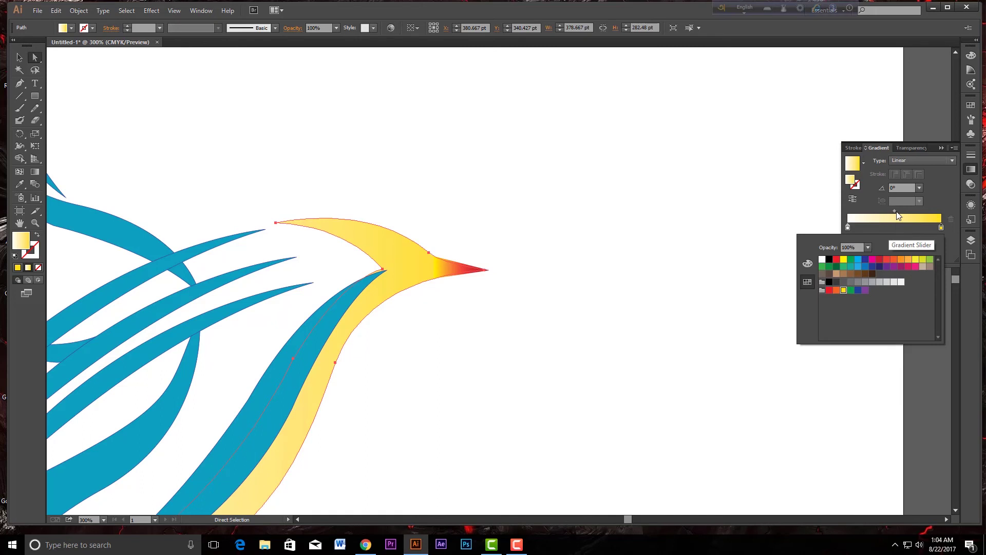
{"action": "left_click", "coordinate": [847, 229]}
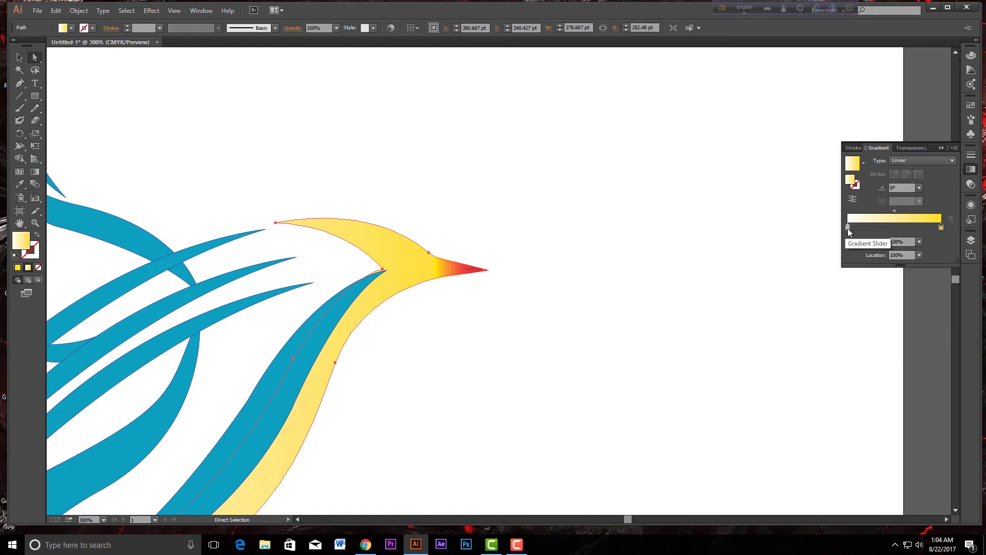
{"action": "double_click", "coordinate": [848, 229]}
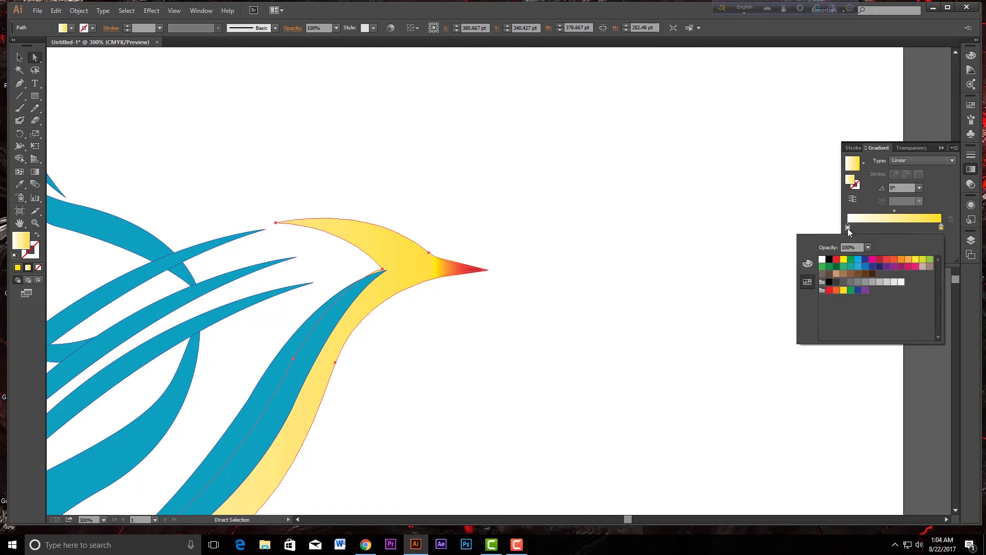
{"action": "left_click", "coordinate": [829, 292]}
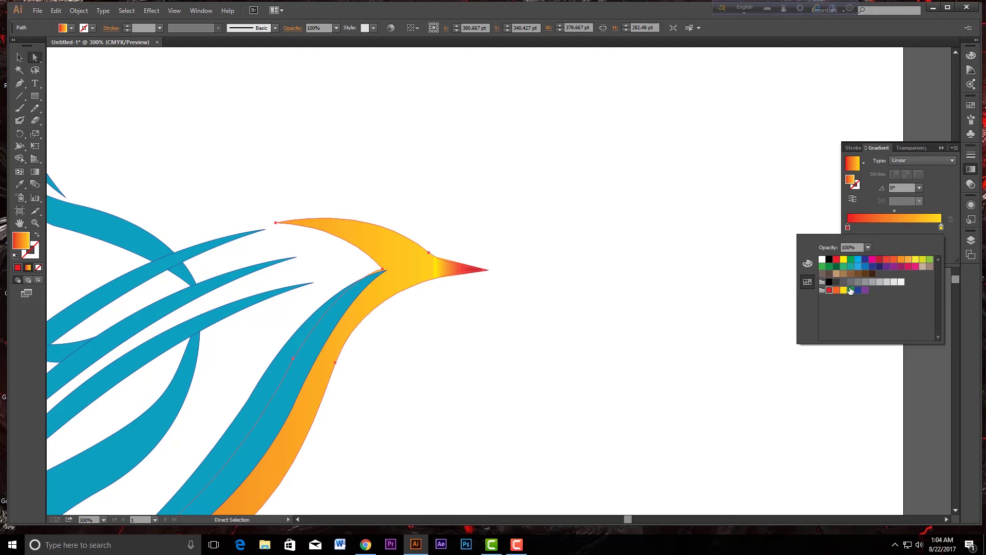
- Add a green middle stop so the gradient runs red, green, then yellow
{"action": "scroll", "coordinate": [566, 149], "scroll_direction": "down", "scroll_amount": 5}
{"action": "scroll", "coordinate": [584, 194], "scroll_direction": "left", "scroll_amount": 5}
{"action": "scroll", "coordinate": [553, 270], "scroll_direction": "down", "scroll_amount": 2}
{"action": "scroll", "coordinate": [553, 271], "scroll_direction": "up", "scroll_amount": 1}
{"action": "scroll", "coordinate": [554, 271], "scroll_direction": "down", "scroll_amount": 1}
{"action": "scroll", "coordinate": [553, 272], "scroll_direction": "up", "scroll_amount": 1}
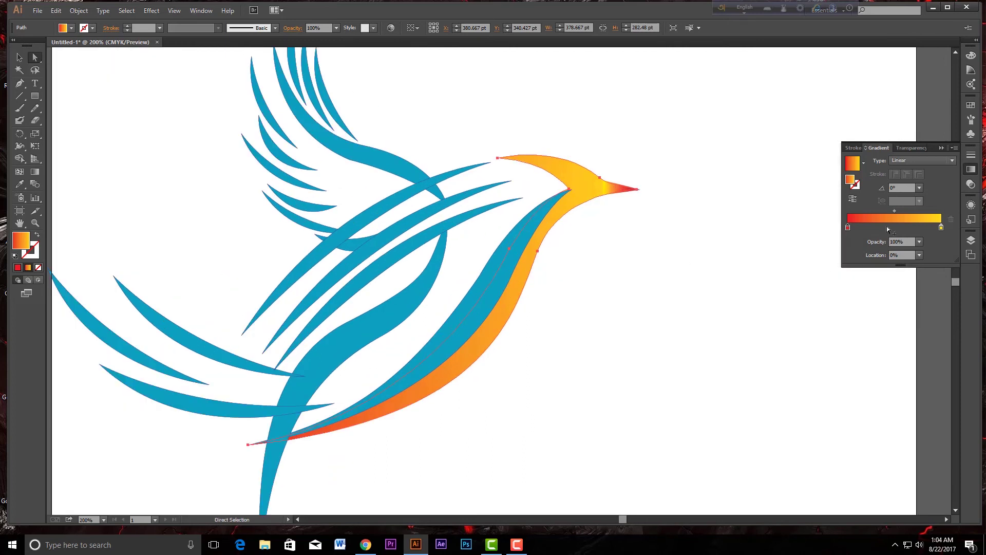
{"action": "left_click_drag", "start_coordinate": [848, 227], "coordinate": [895, 227]}
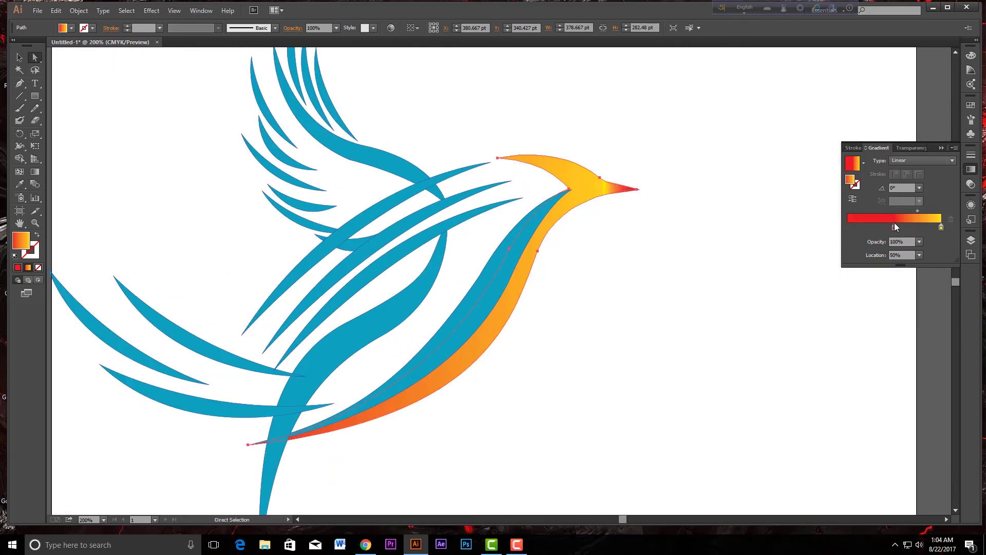
{"action": "left_click", "coordinate": [850, 227]}
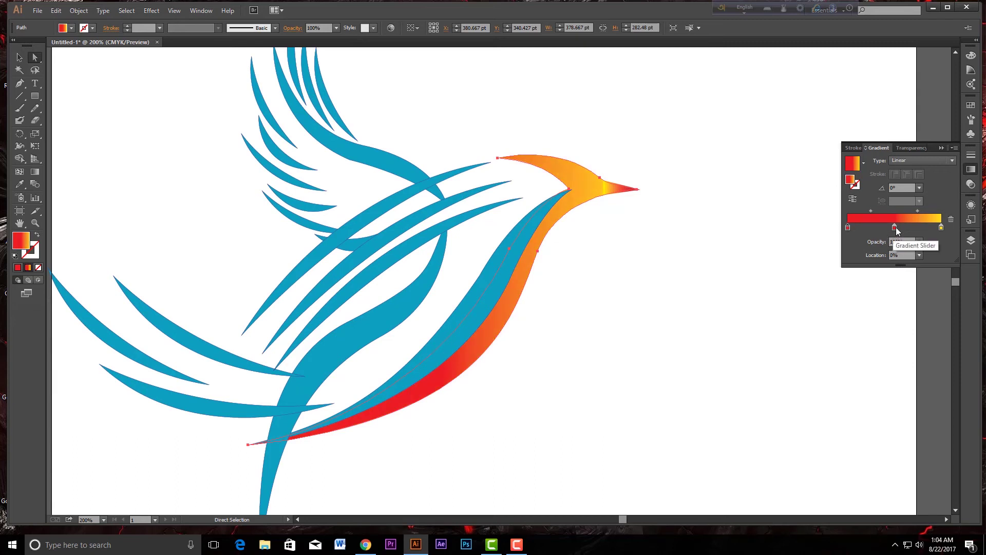
{"action": "double_click", "coordinate": [894, 227]}
{"action": "left_click", "coordinate": [822, 260]}
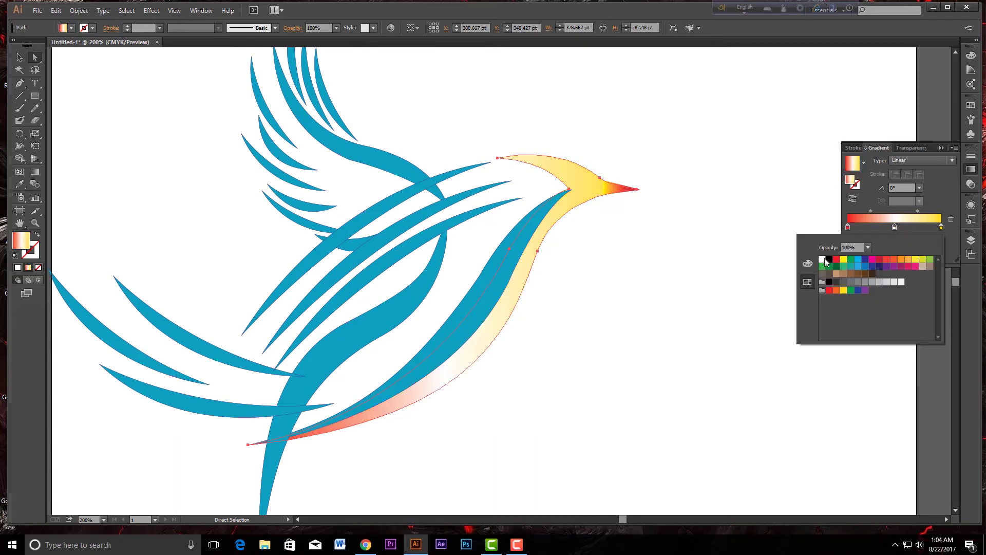
{"action": "left_click", "coordinate": [851, 260]}
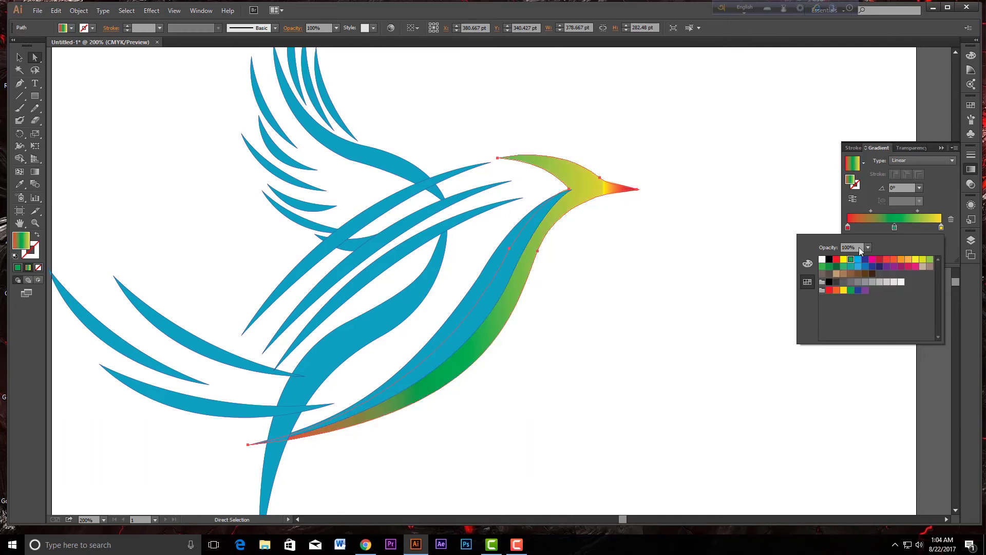
{"action": "left_click", "coordinate": [871, 213]}
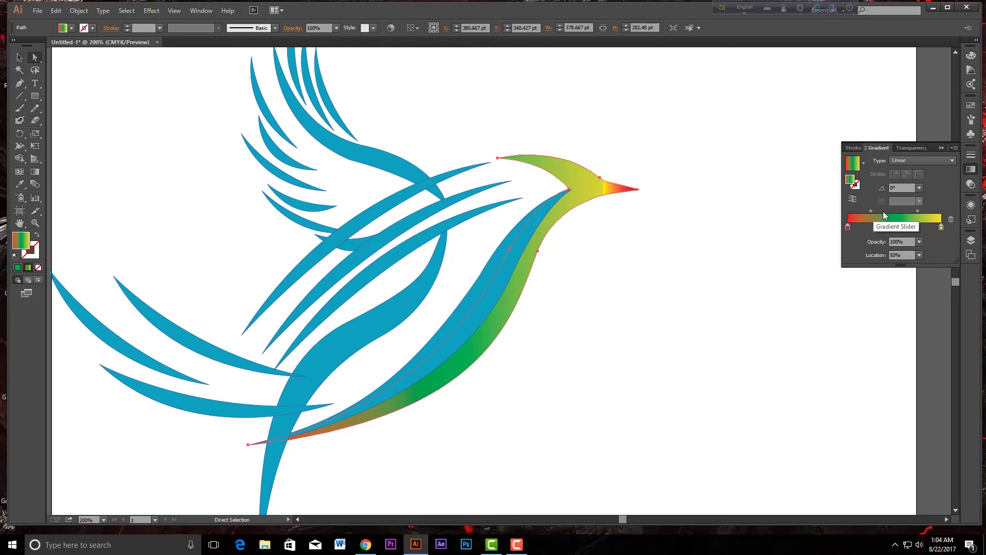
{"action": "left_click", "coordinate": [471, 329]}
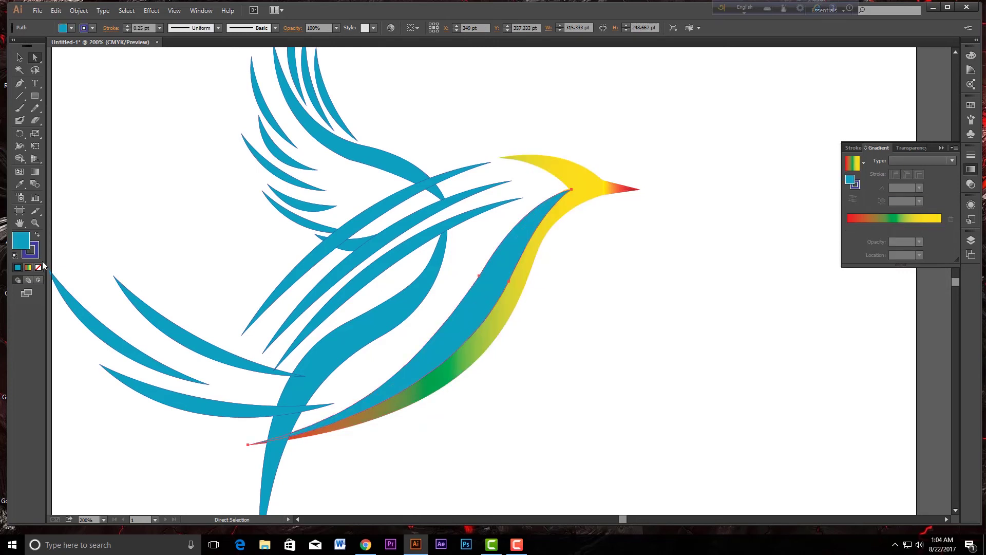
- Fill the blue body stripe with the gradient and recolour its stops with new swatches
{"action": "left_click", "coordinate": [28, 267]}
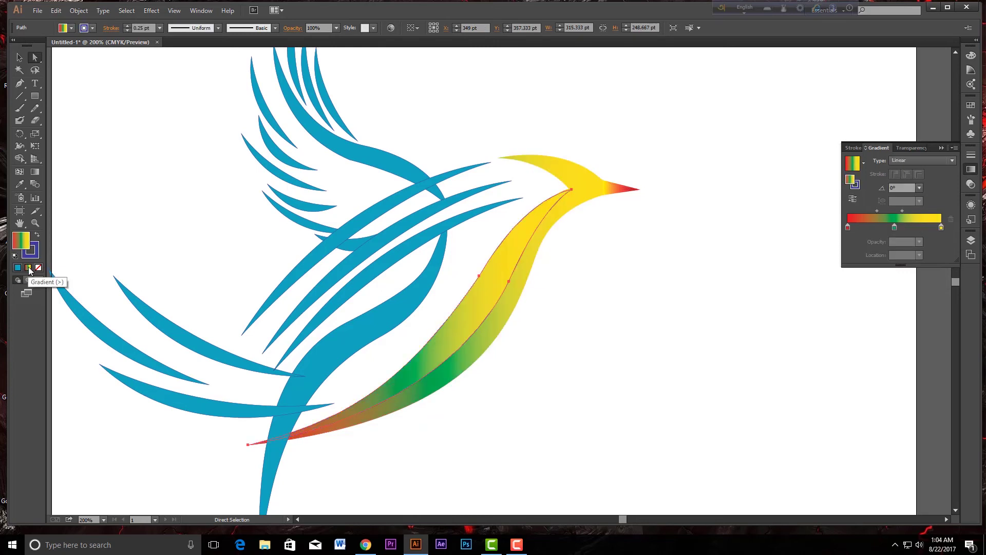
{"action": "double_click", "coordinate": [940, 227]}
{"action": "left_click", "coordinate": [879, 260]}
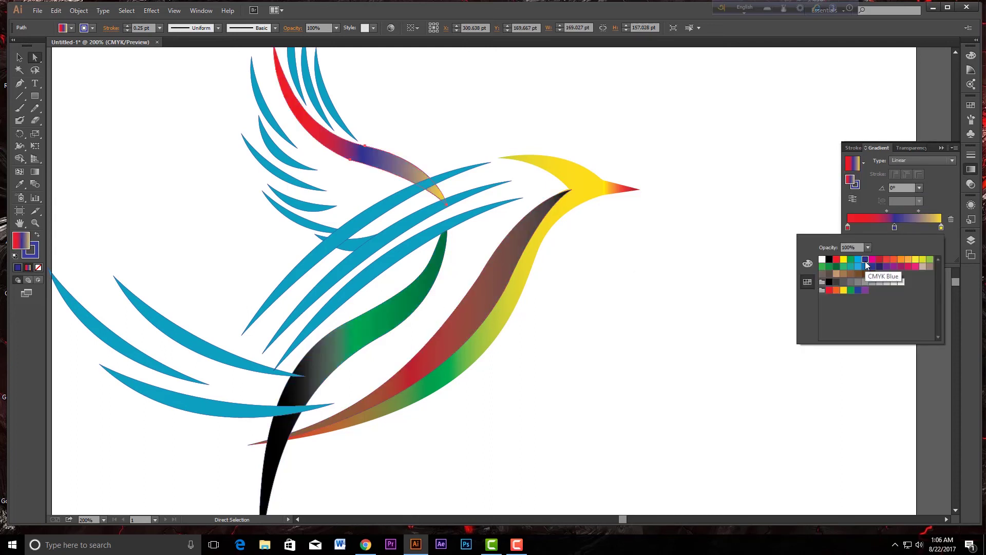
{"action": "left_click", "coordinate": [836, 267]}
{"action": "scroll", "coordinate": [500, 110], "scroll_direction": "up", "scroll_amount": 3}
{"action": "scroll", "coordinate": [500, 111], "scroll_direction": "left", "scroll_amount": 3}
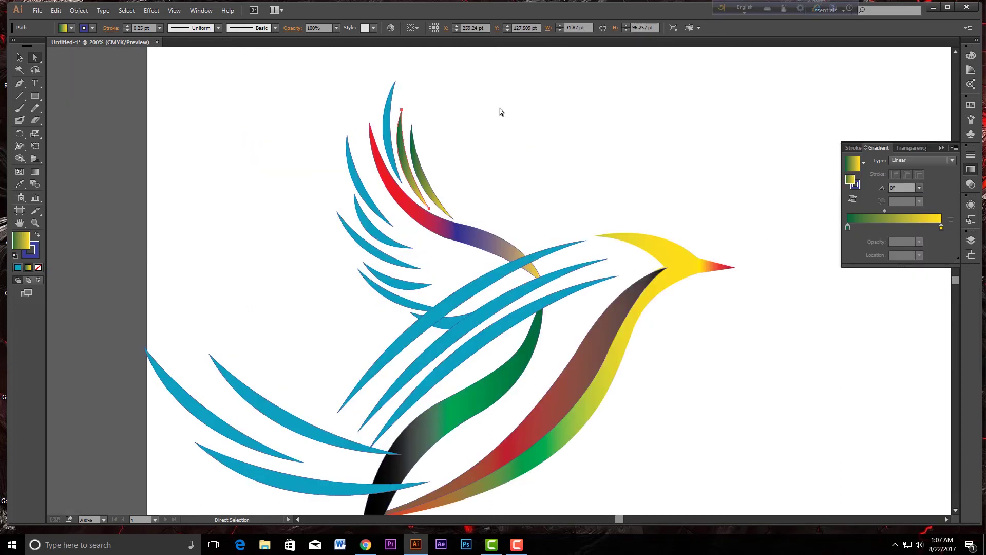
- Apply the green-yellow gradient to the top and upper blue wing feathers
{"action": "left_click", "coordinate": [386, 151]}
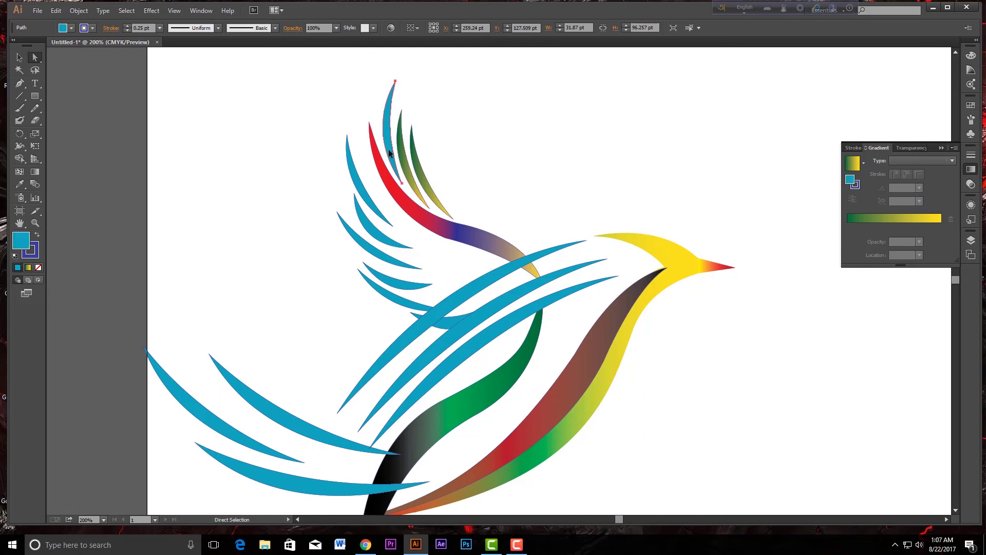
{"action": "left_click", "coordinate": [29, 268]}
{"action": "left_click", "coordinate": [358, 193]}
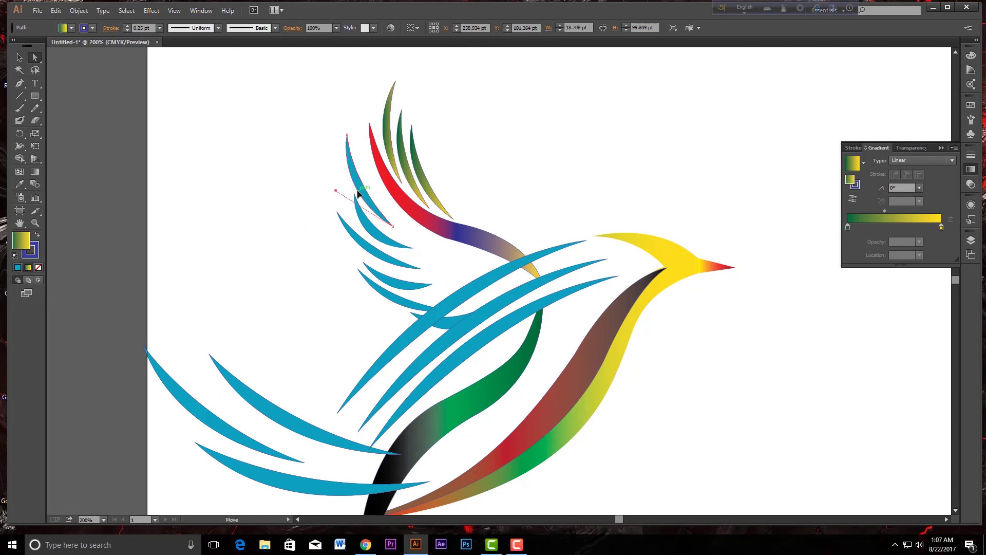
{"action": "left_click", "coordinate": [29, 267]}
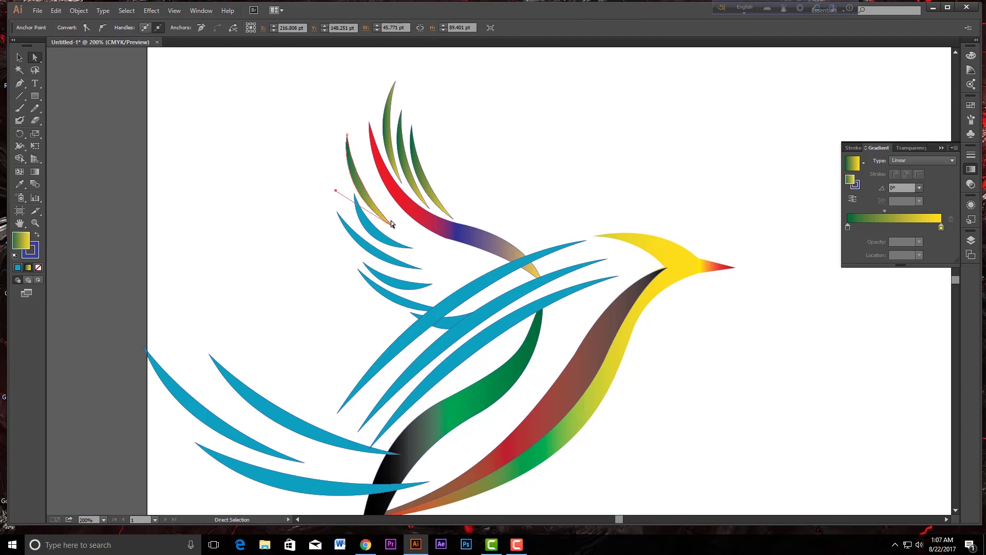
{"action": "left_click", "coordinate": [379, 234]}
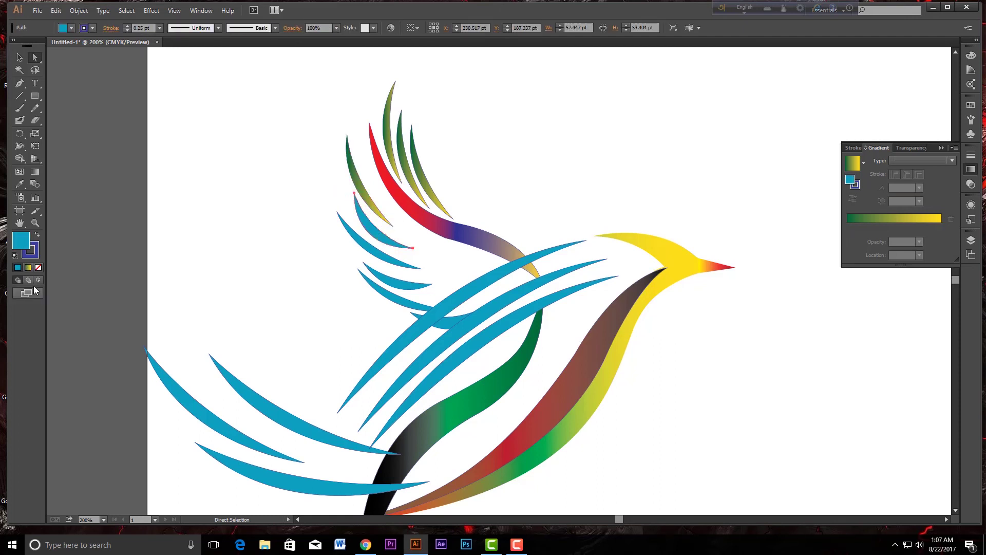
{"action": "left_click", "coordinate": [29, 267]}
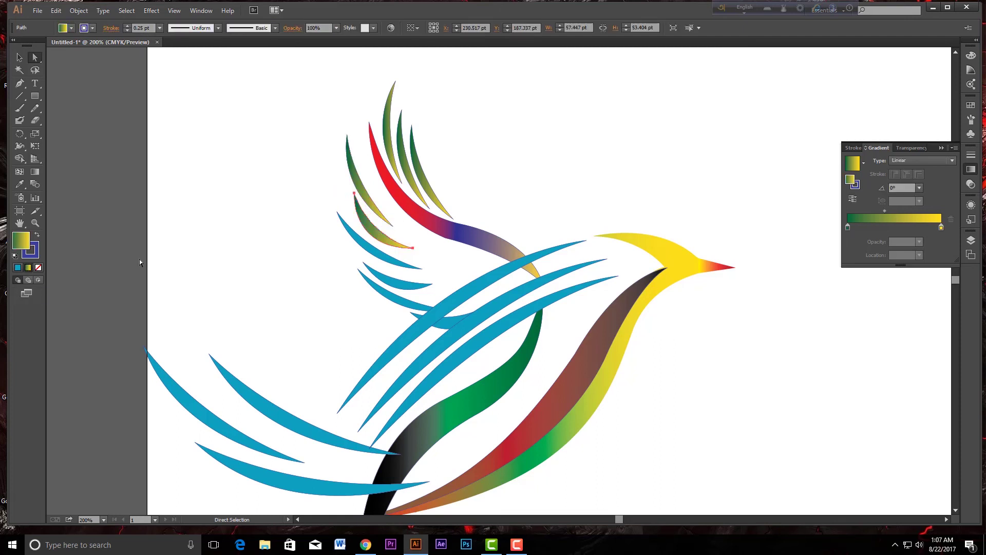
- Apply the green-yellow gradient to the remaining lower blue wing feathers
{"action": "left_click", "coordinate": [381, 256]}
{"action": "left_click", "coordinate": [28, 267]}
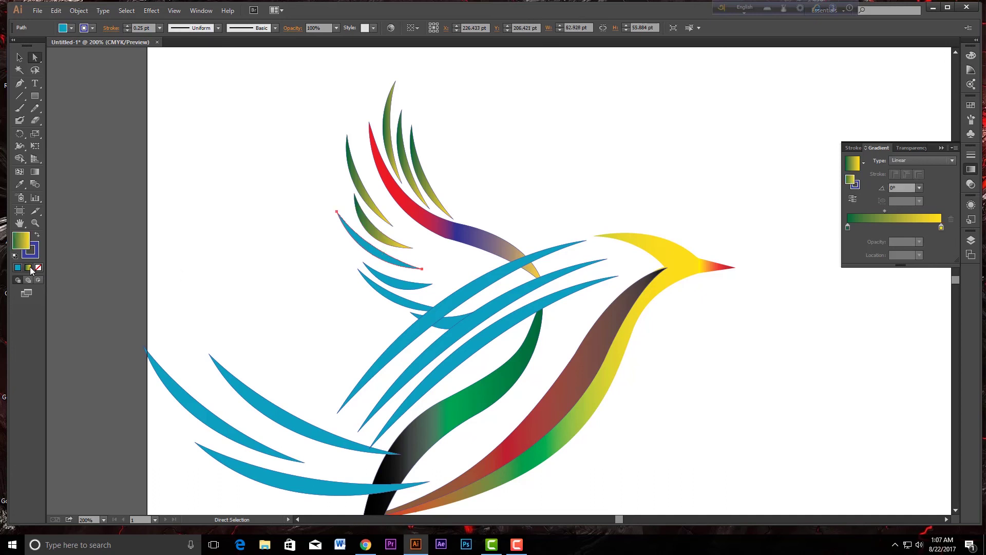
{"action": "left_click", "coordinate": [406, 286]}
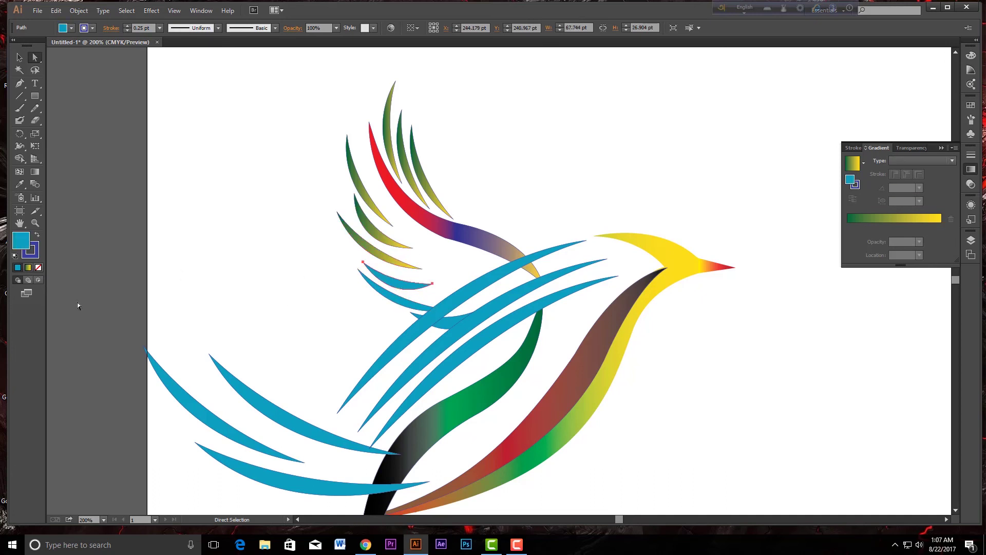
{"action": "left_click", "coordinate": [28, 268]}
{"action": "left_click", "coordinate": [394, 297]}
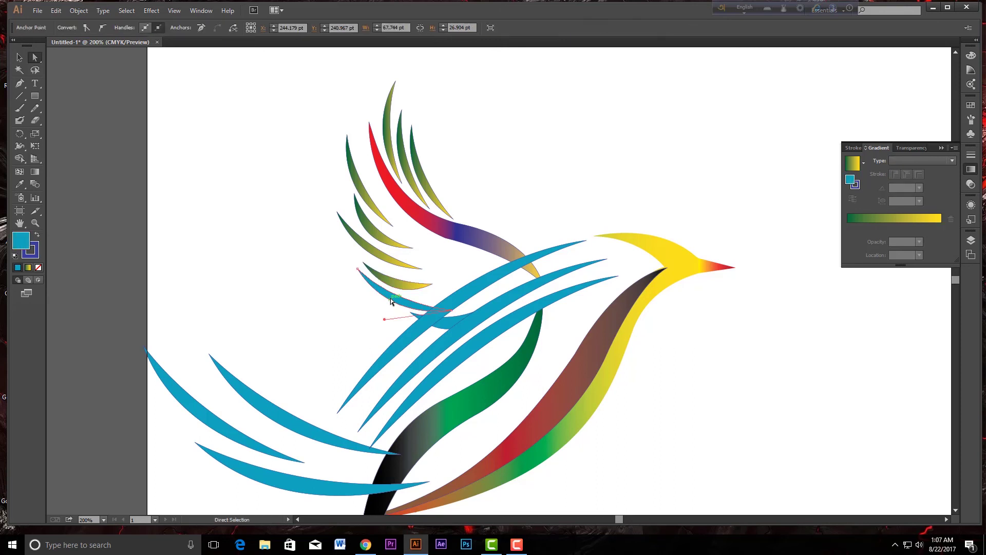
{"action": "left_click", "coordinate": [29, 267]}
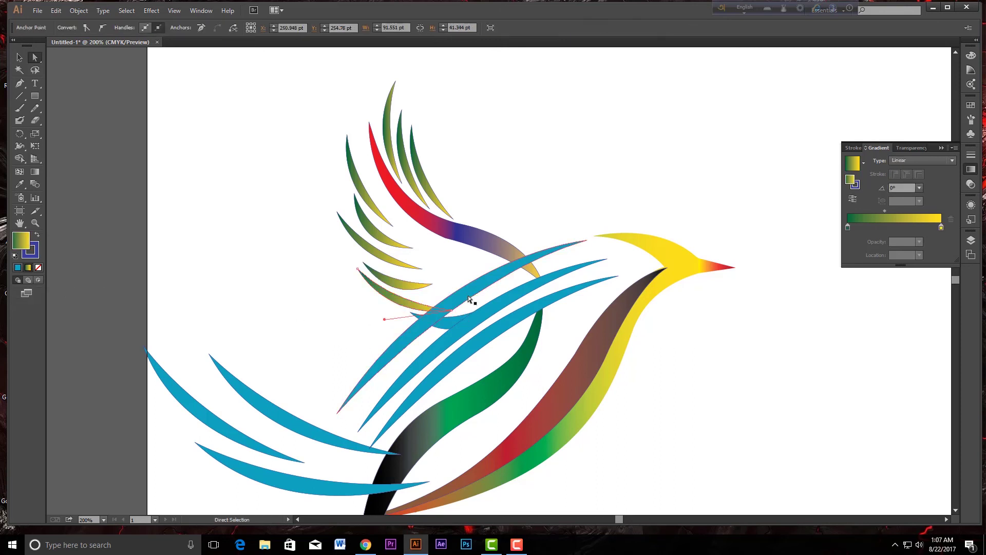
{"action": "left_click", "coordinate": [441, 350]}
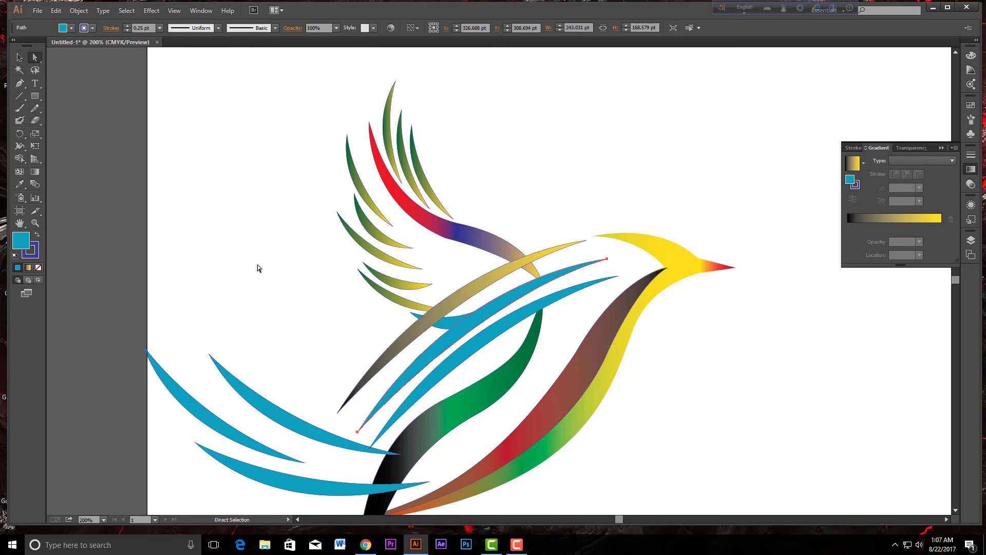
- Apply the gold gradient to the two long blue feathers across the body
{"action": "left_click", "coordinate": [28, 268]}
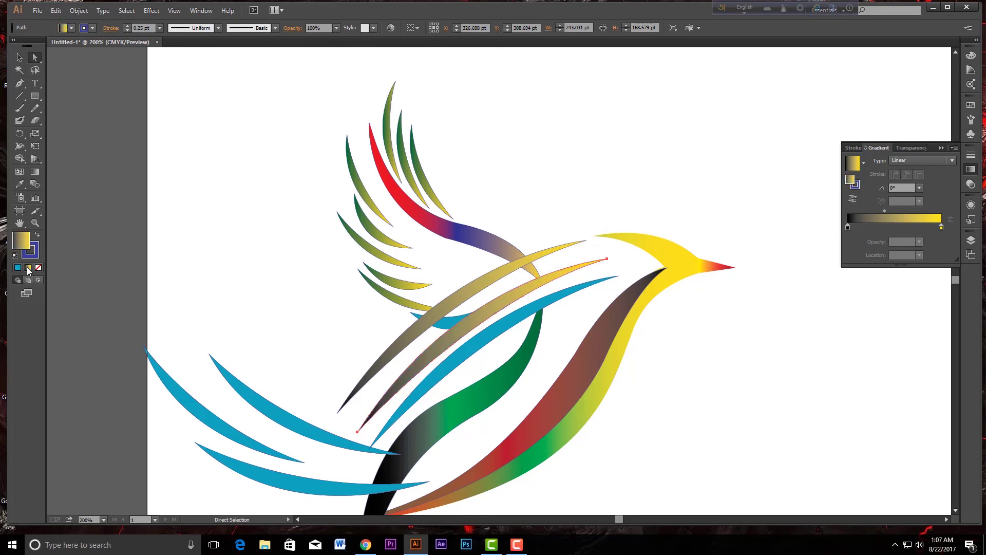
{"action": "left_click", "coordinate": [484, 345]}
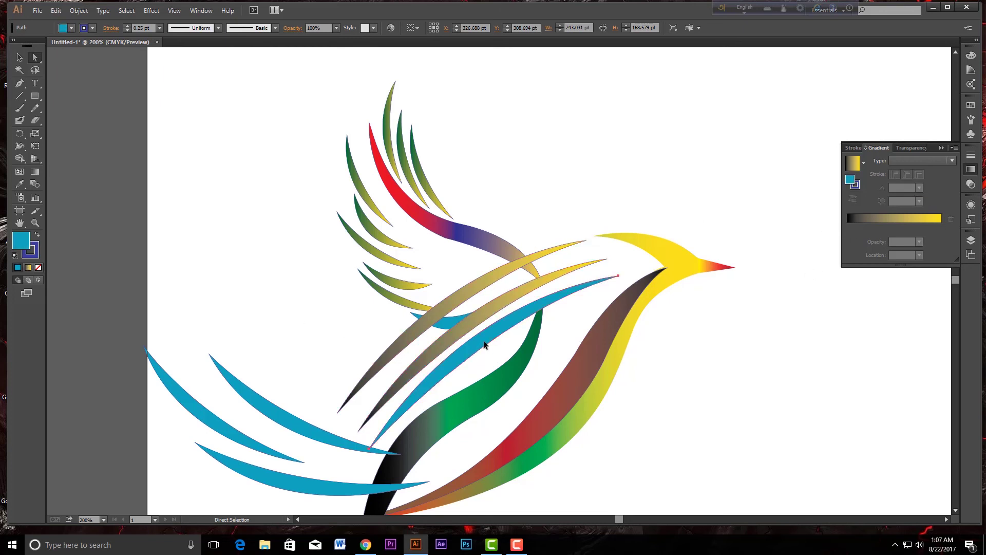
{"action": "left_click", "coordinate": [28, 267]}
- Give the blue tail feathers a green-to-gold gradient fill
{"action": "left_click_drag", "start_coordinate": [408, 339], "coordinate": [466, 286]}
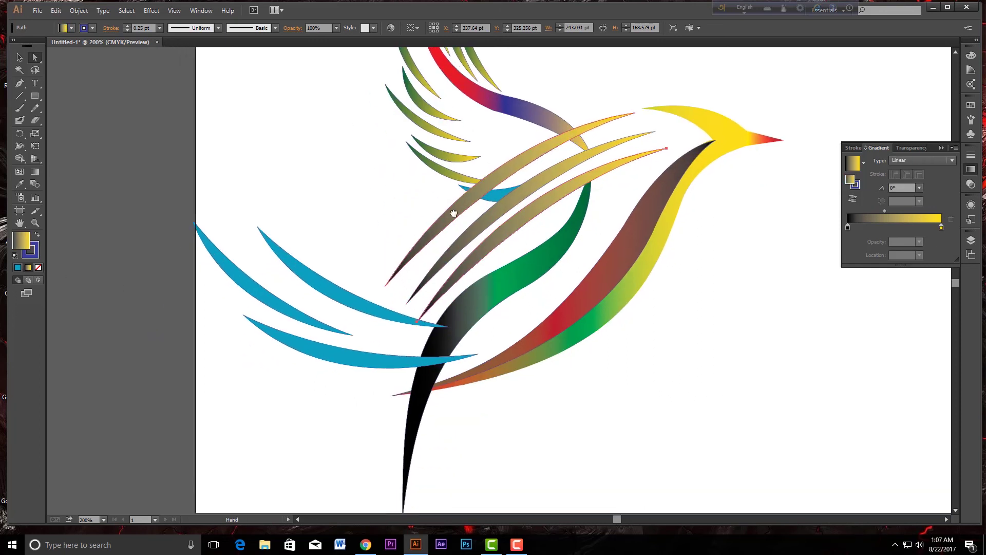
{"action": "left_click", "coordinate": [390, 373]}
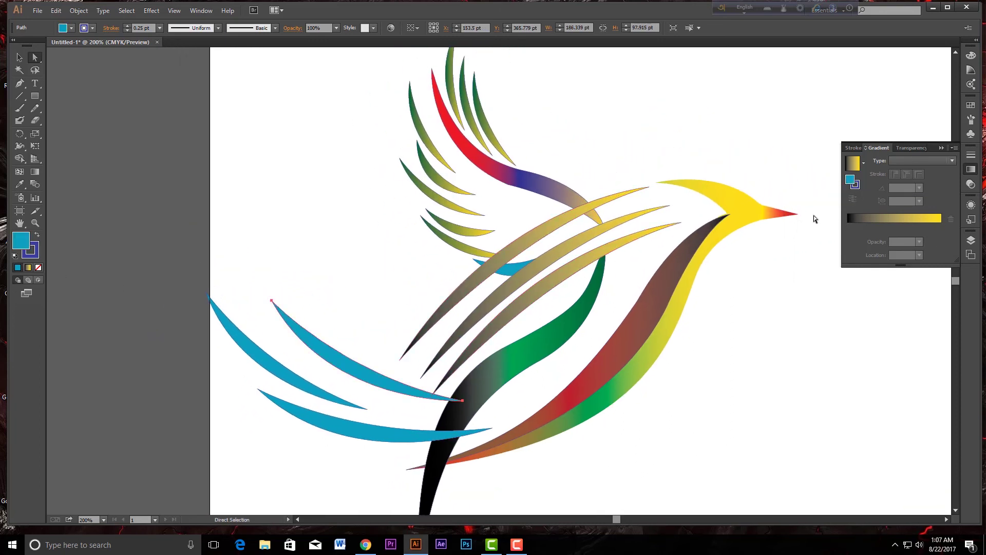
{"action": "double_click", "coordinate": [893, 226]}
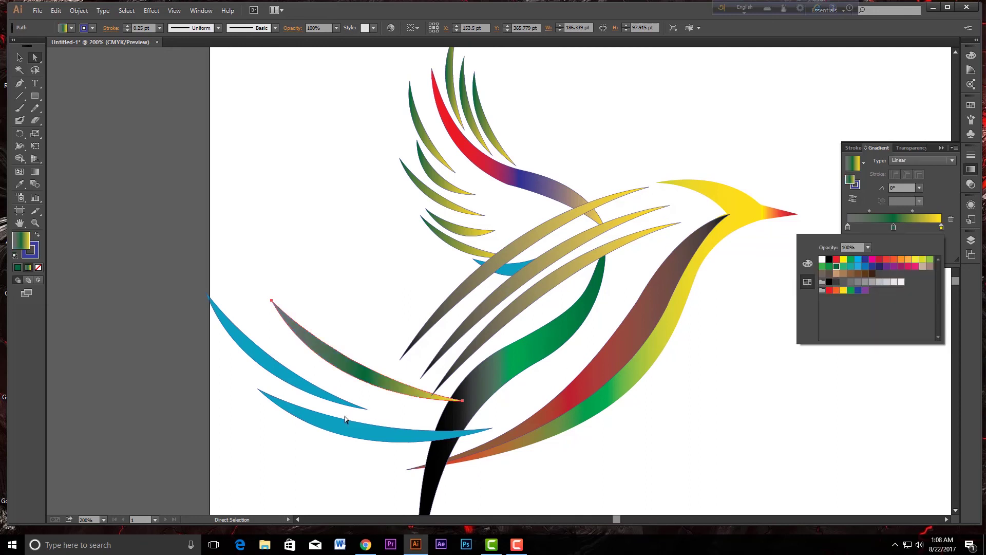
{"action": "left_click", "coordinate": [310, 396]}
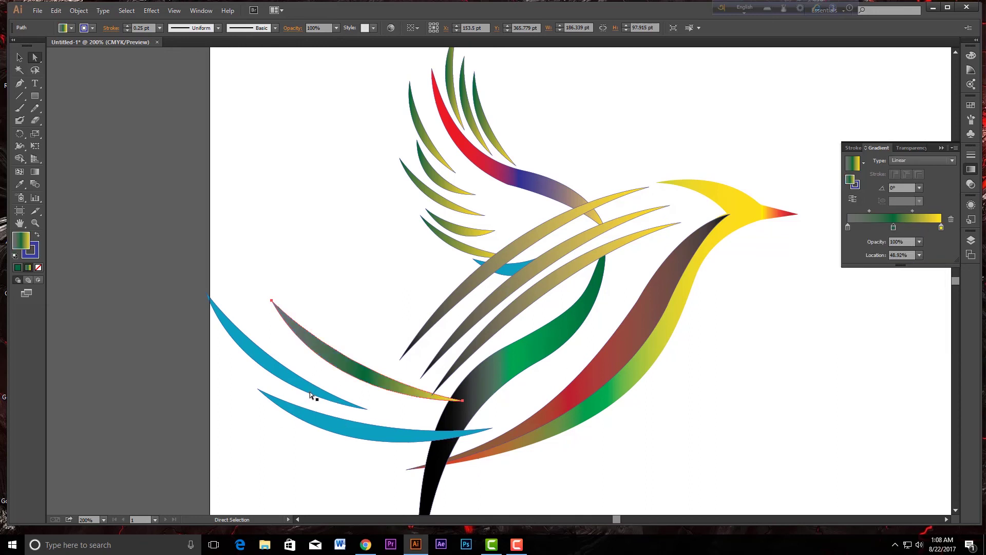
{"action": "left_click", "coordinate": [310, 392]}
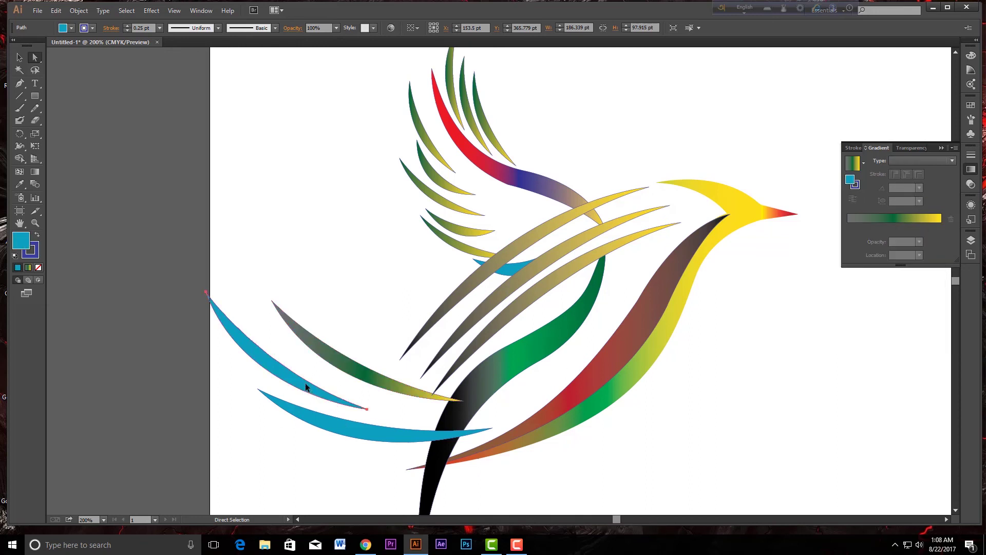
{"action": "left_click", "coordinate": [28, 268]}
{"action": "left_click", "coordinate": [334, 433]}
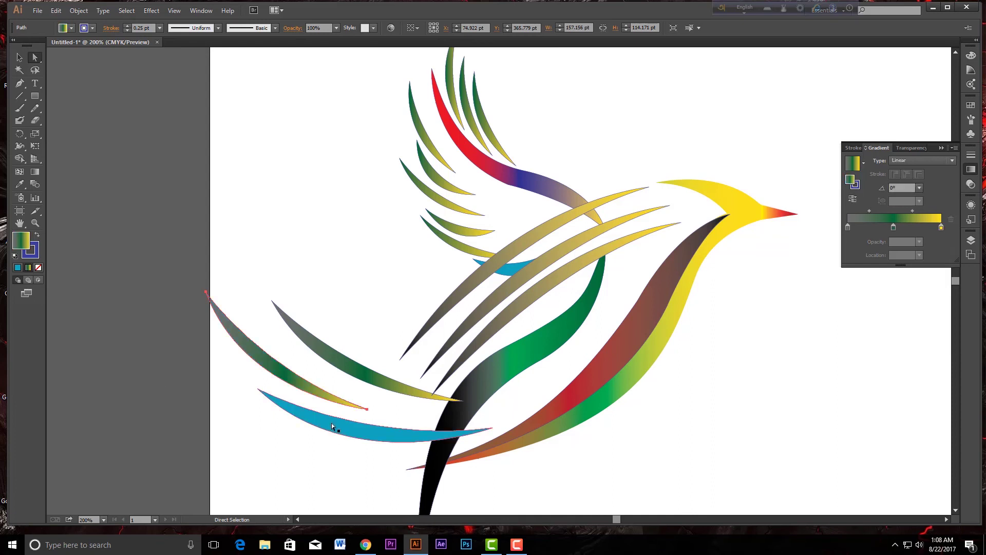
{"action": "left_click", "coordinate": [27, 268]}
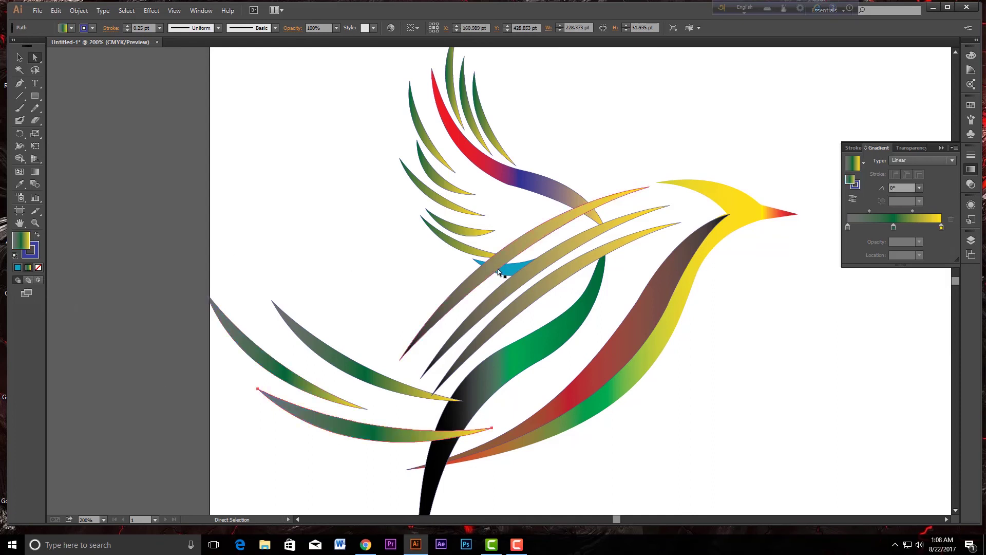
- Zoom out to view the whole bird and deselect everything
{"action": "scroll", "coordinate": [498, 272], "scroll_direction": "down", "scroll_amount": 2}
{"action": "scroll", "coordinate": [498, 272], "scroll_direction": "up", "scroll_amount": 1}
{"action": "scroll", "coordinate": [499, 273], "scroll_direction": "up", "scroll_amount": 2}
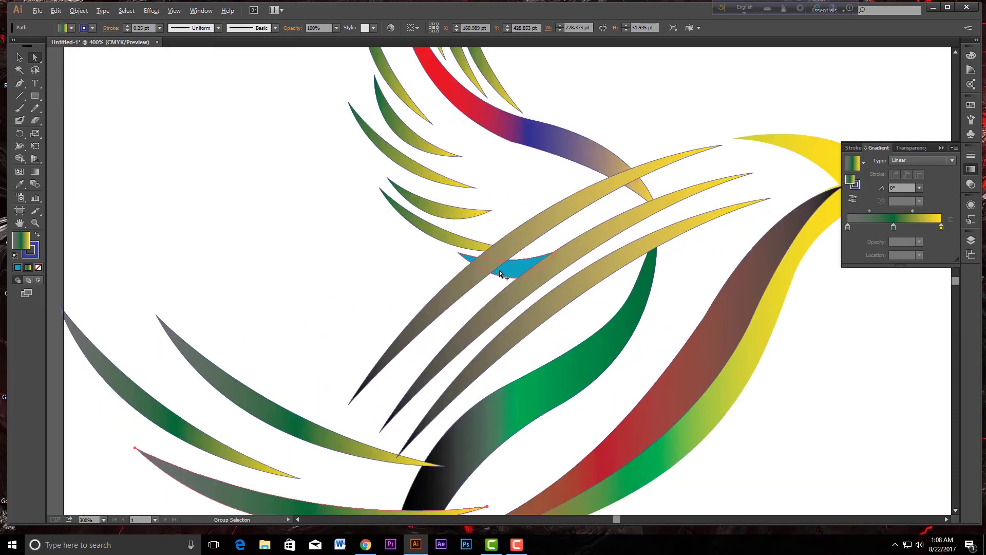
{"action": "scroll", "coordinate": [500, 273], "scroll_direction": "up", "scroll_amount": 1}
{"action": "scroll", "coordinate": [537, 308], "scroll_direction": "right", "scroll_amount": 5}
{"action": "scroll", "coordinate": [537, 308], "scroll_direction": "up", "scroll_amount": 2}
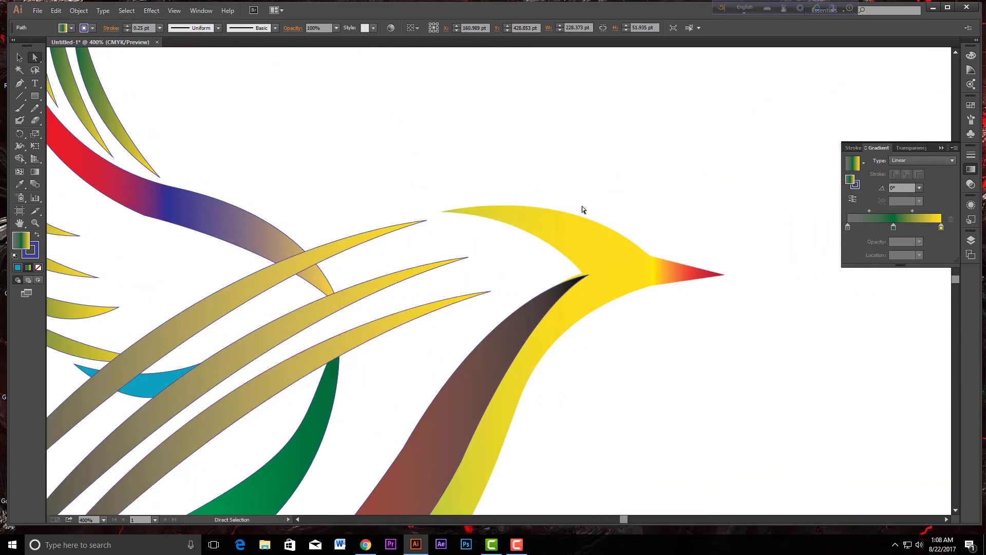
{"action": "left_click", "coordinate": [581, 171]}
{"action": "scroll", "coordinate": [575, 174], "scroll_direction": "down", "scroll_amount": 1}
{"action": "scroll", "coordinate": [576, 174], "scroll_direction": "down", "scroll_amount": 2}
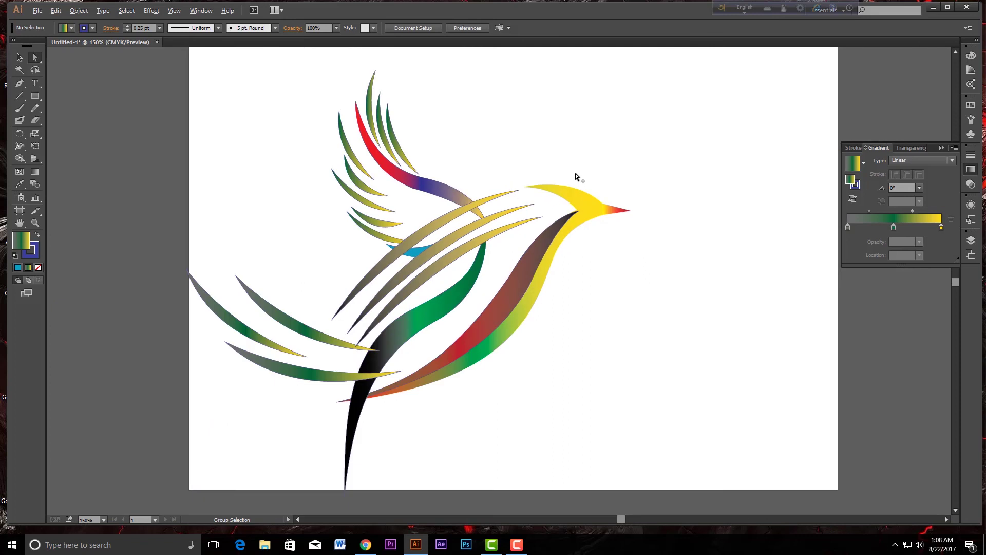
{"action": "left_click_drag", "start_coordinate": [36, 93], "coordinate": [60, 118]}
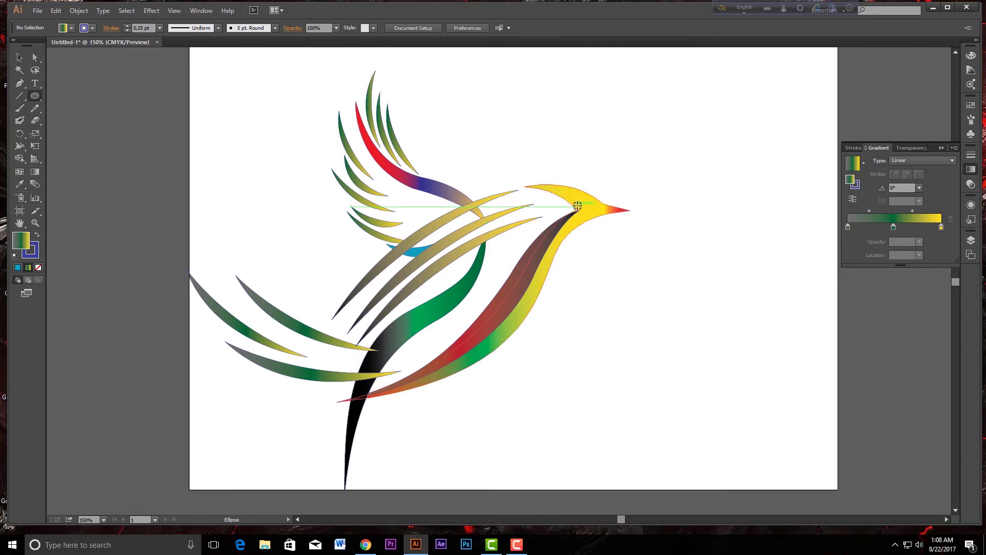
- Draw a small white circle with no stroke on the head for the eye
{"action": "key", "text": "comma"}
{"action": "double_click", "coordinate": [22, 247]}
{"action": "left_click", "coordinate": [587, 215]}
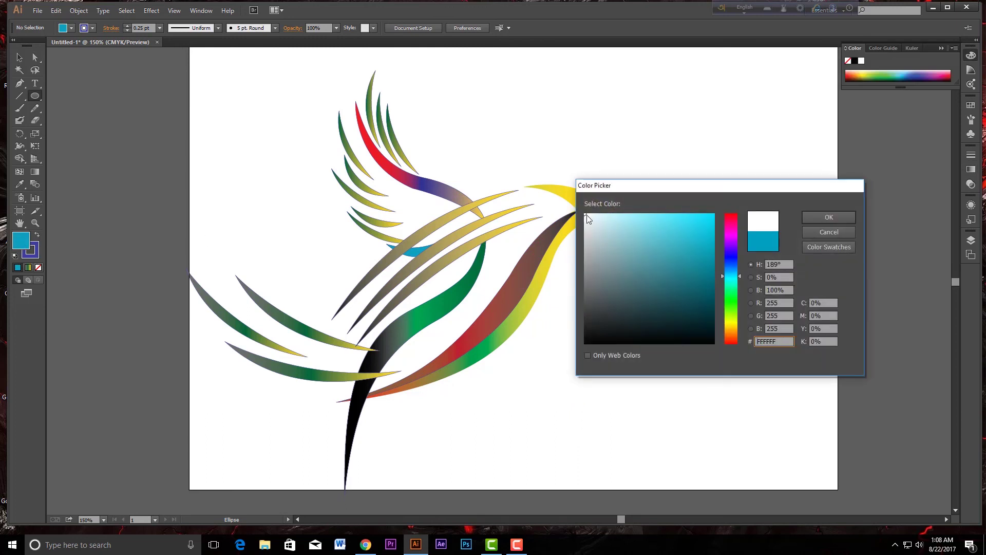
{"action": "left_click", "coordinate": [824, 218]}
{"action": "scroll", "coordinate": [609, 238], "scroll_direction": "up", "scroll_amount": 2}
{"action": "scroll", "coordinate": [610, 238], "scroll_direction": "up", "scroll_amount": 2}
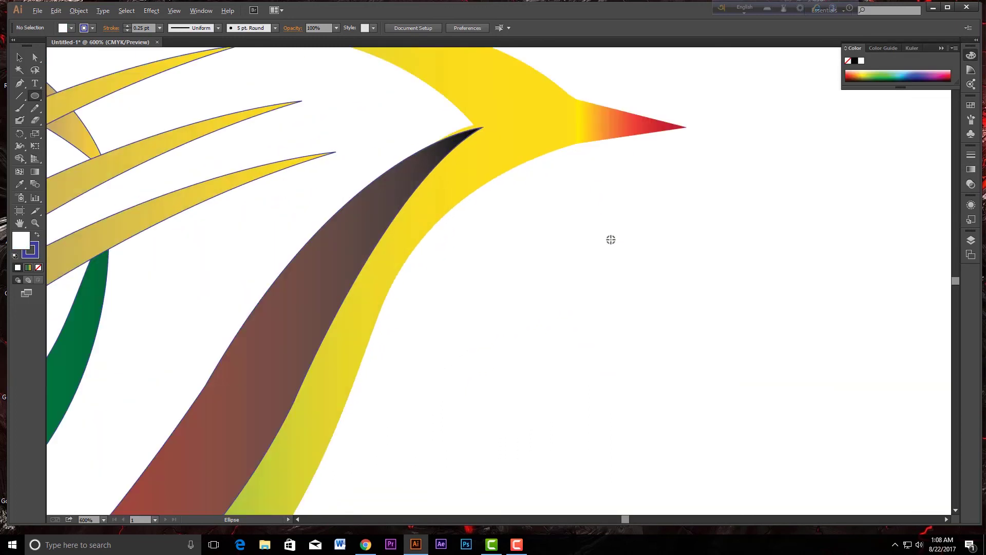
{"action": "scroll", "coordinate": [547, 157], "scroll_direction": "up", "scroll_amount": 3}
{"action": "scroll", "coordinate": [550, 238], "scroll_direction": "up", "scroll_amount": 2}
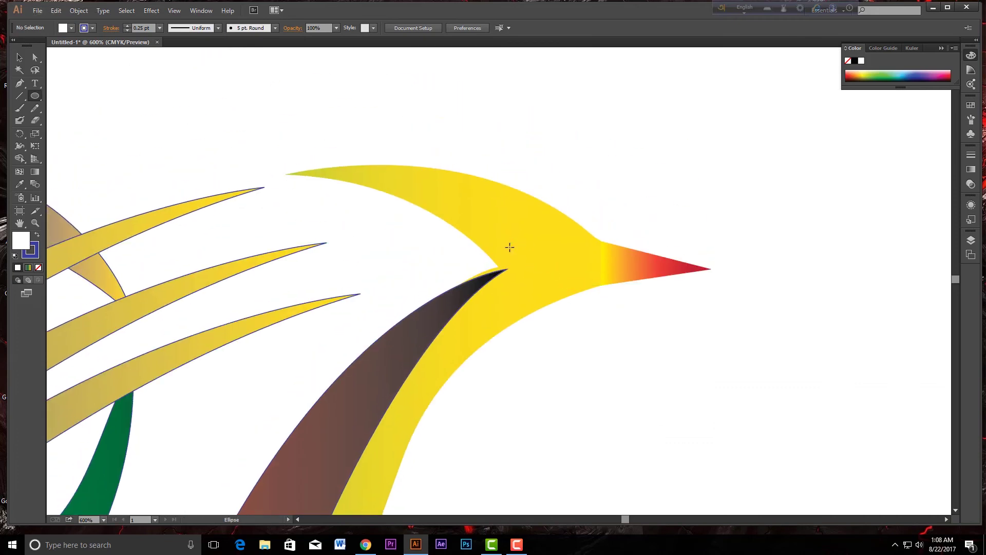
{"action": "left_click_drag", "start_coordinate": [504, 239], "coordinate": [523, 221]}
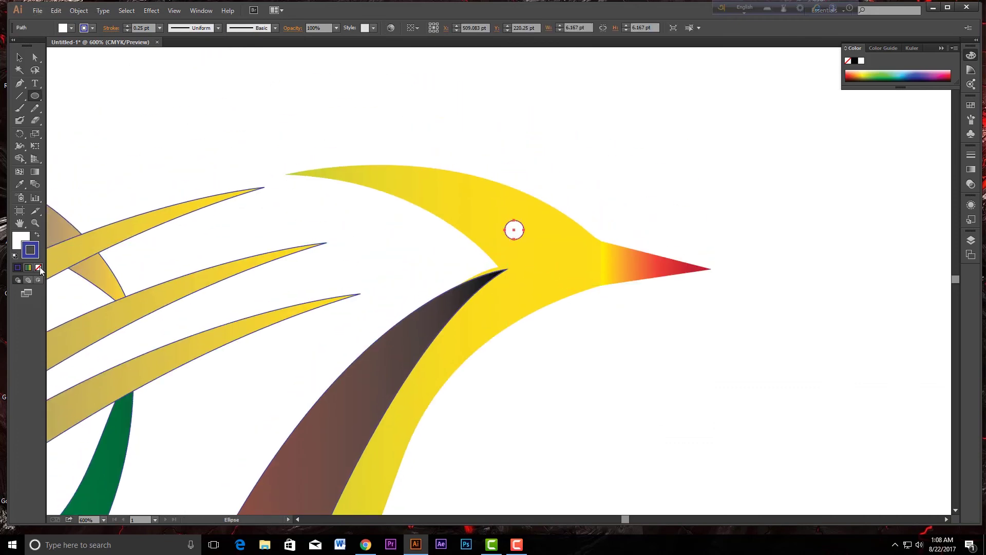
{"action": "left_click", "coordinate": [38, 267]}
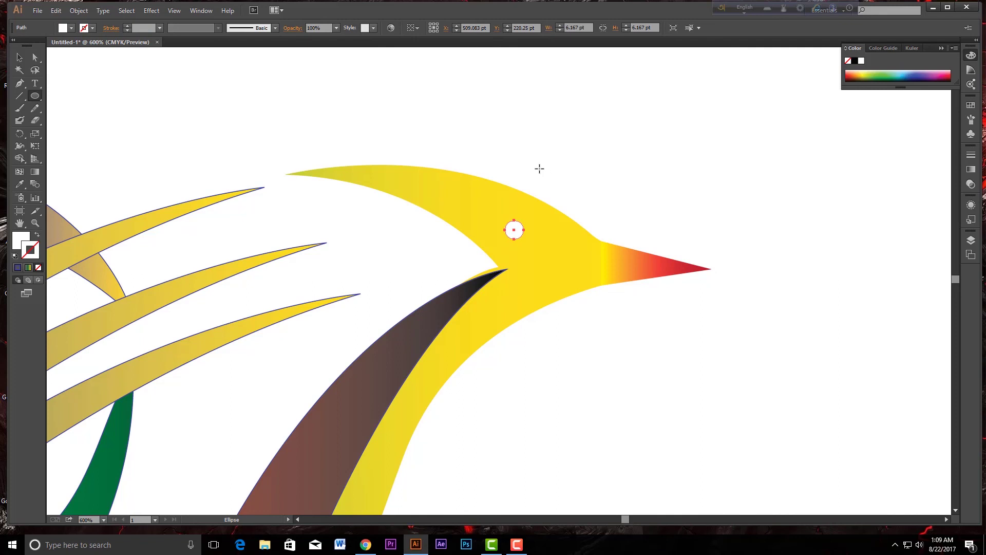
- Draw a smaller black pupil circle and centre it inside the white eye
{"action": "key", "text": "ctrl+shift+a"}
{"action": "scroll", "coordinate": [549, 194], "scroll_direction": "up", "scroll_amount": 4}
{"action": "left_click_drag", "start_coordinate": [387, 313], "coordinate": [408, 355]}
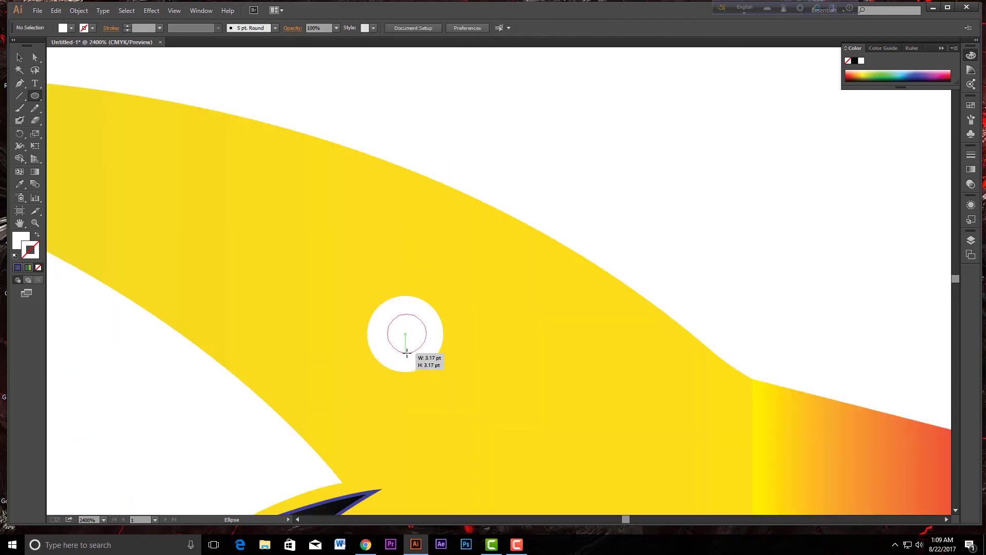
{"action": "left_click_drag", "start_coordinate": [408, 355], "coordinate": [406, 333]}
{"action": "left_click", "coordinate": [19, 57]}
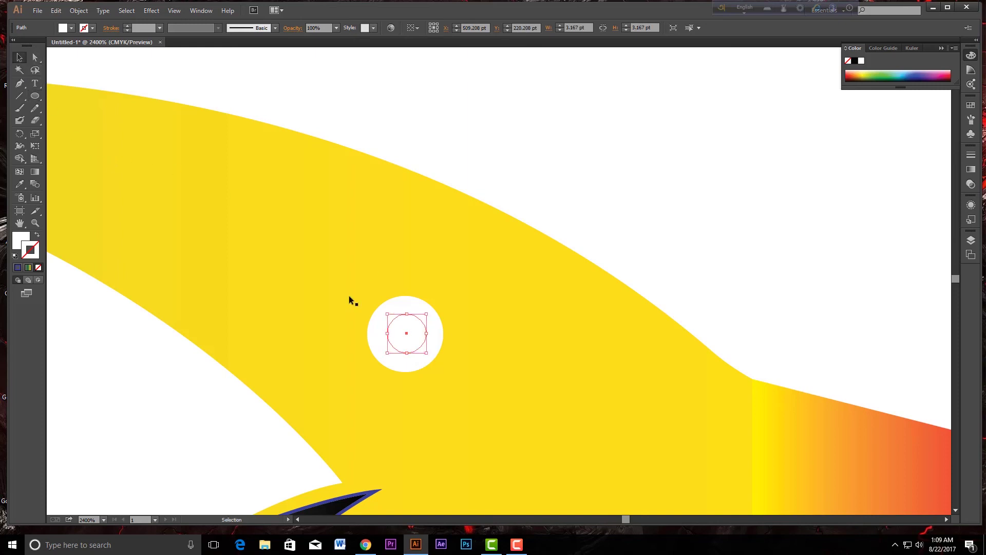
{"action": "left_click_drag", "start_coordinate": [414, 345], "coordinate": [410, 341]}
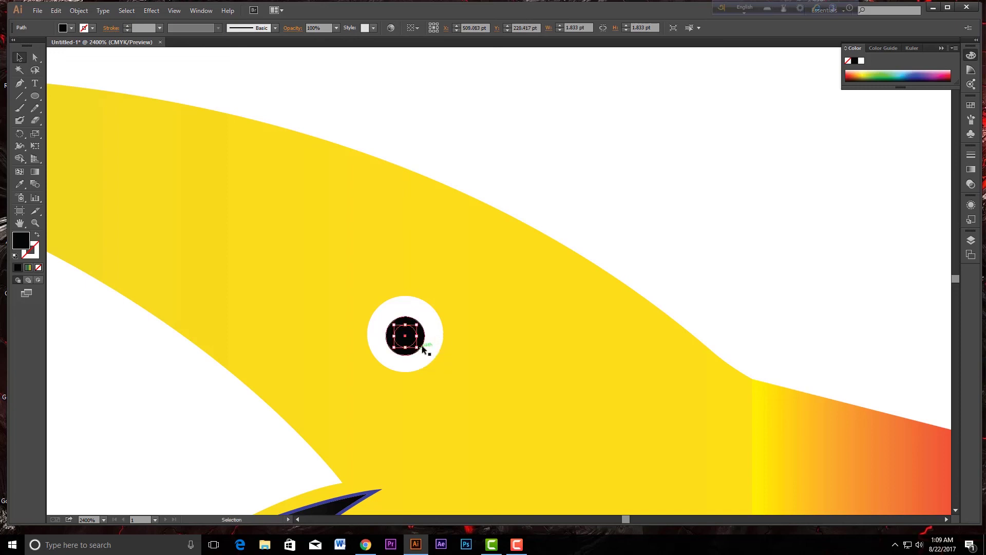
{"action": "left_click", "coordinate": [423, 342]}
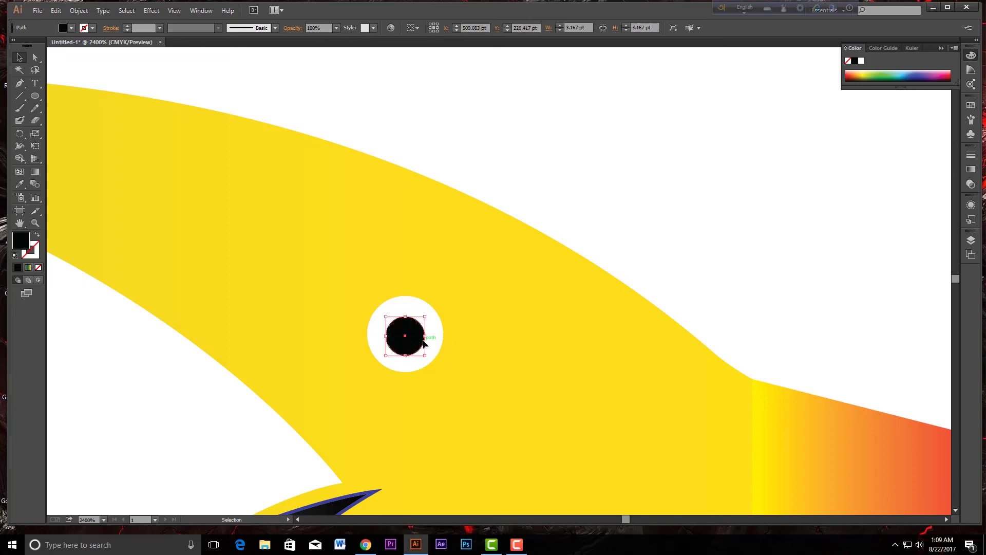
- Apply a 12 pt Feather effect to the black circle and enlarge it into a glow
{"action": "left_click", "coordinate": [150, 11]}
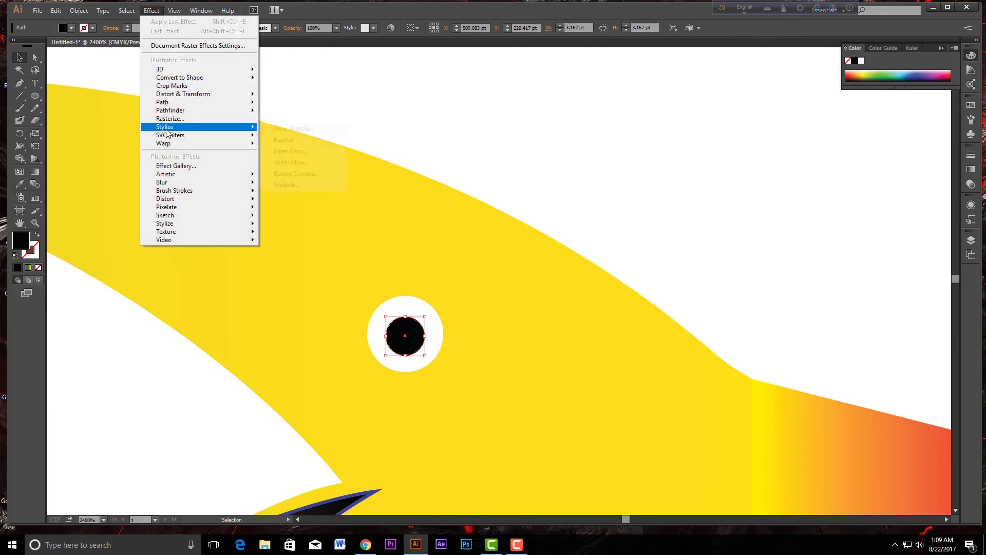
{"action": "left_click", "coordinate": [319, 141]}
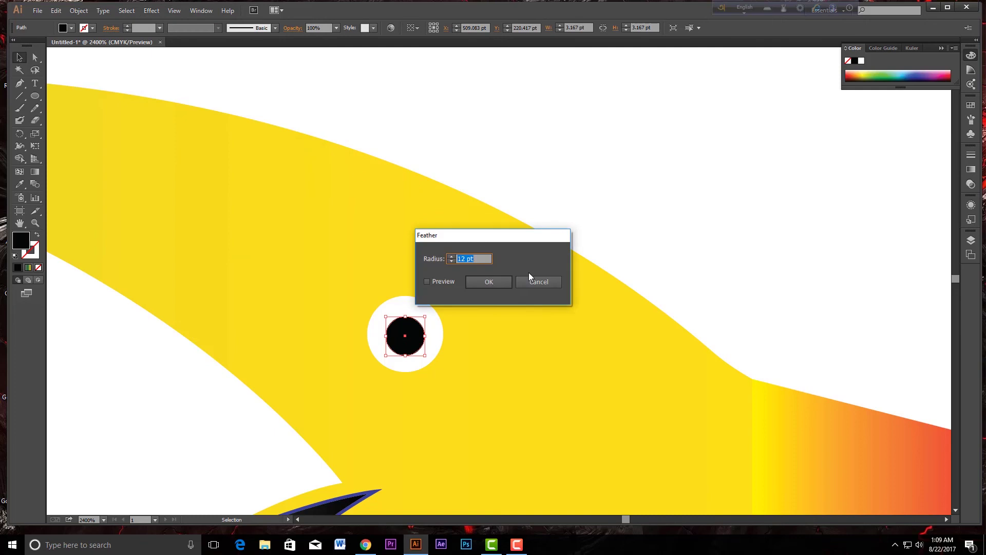
{"action": "key", "text": "Return"}
{"action": "mouse_move", "coordinate": [427, 316]}
{"action": "left_mouse_down"}
{"action": "mouse_move", "coordinate": [447, 295]}
{"action": "mouse_move", "coordinate": [417, 337]}
{"action": "left_mouse_up"}
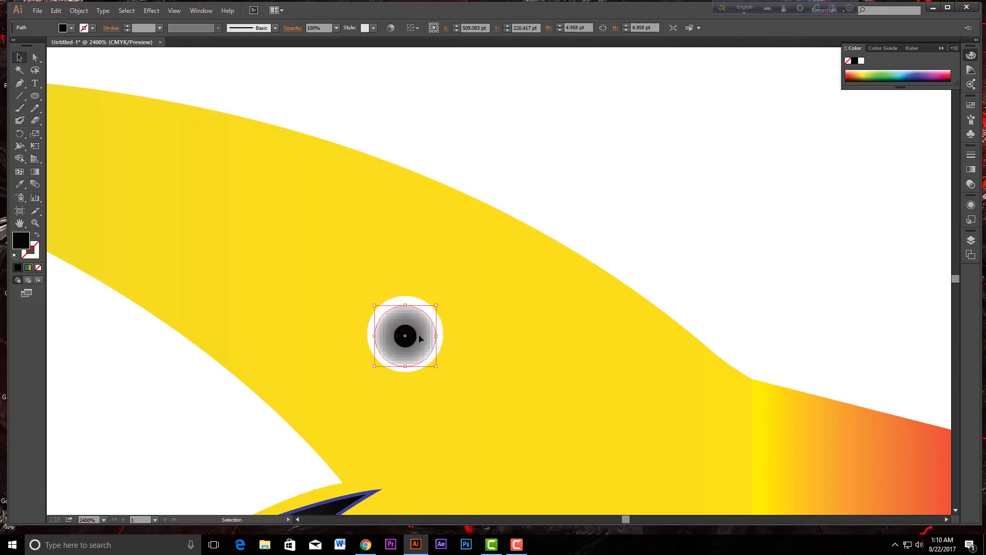
- Recolour the feathered glow circle a bright blue
{"action": "double_click", "coordinate": [23, 240]}
{"action": "left_click", "coordinate": [736, 258]}
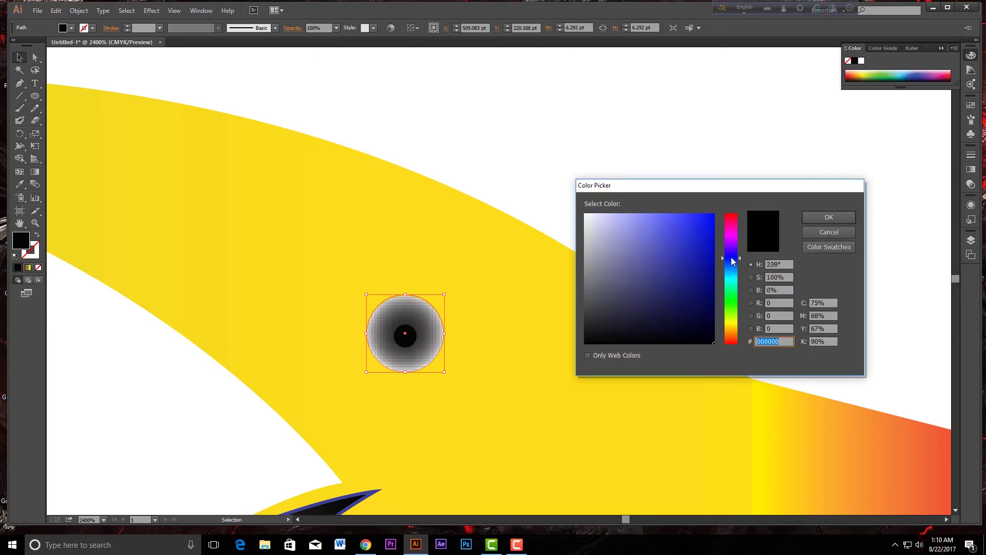
{"action": "left_click_drag", "start_coordinate": [737, 183], "coordinate": [727, 209]}
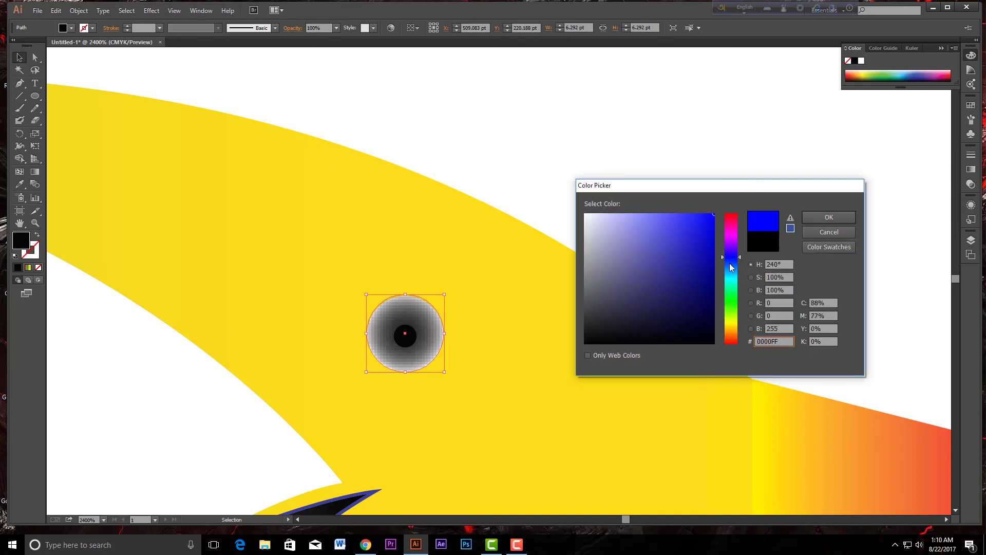
{"action": "left_click_drag", "start_coordinate": [735, 261], "coordinate": [735, 262]}
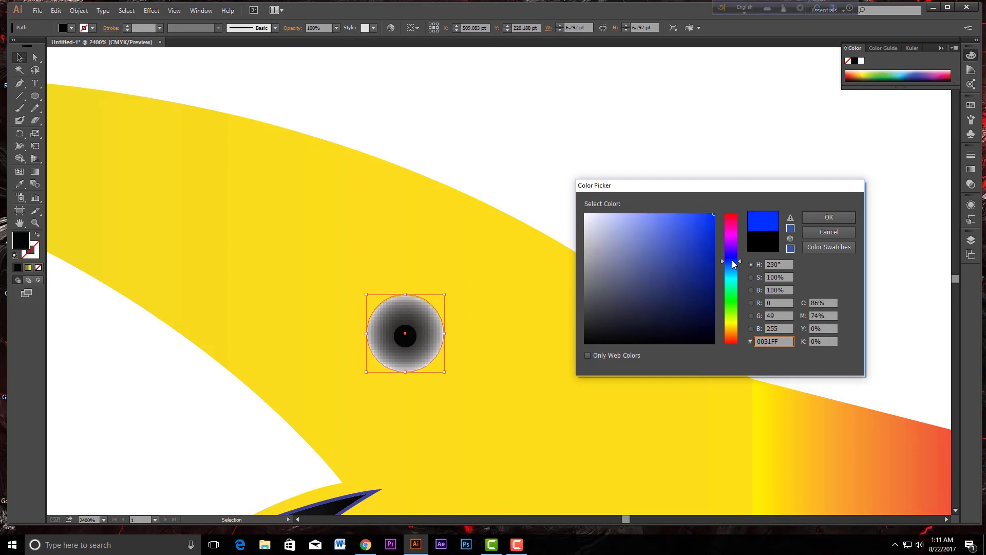
{"action": "left_click", "coordinate": [815, 221]}
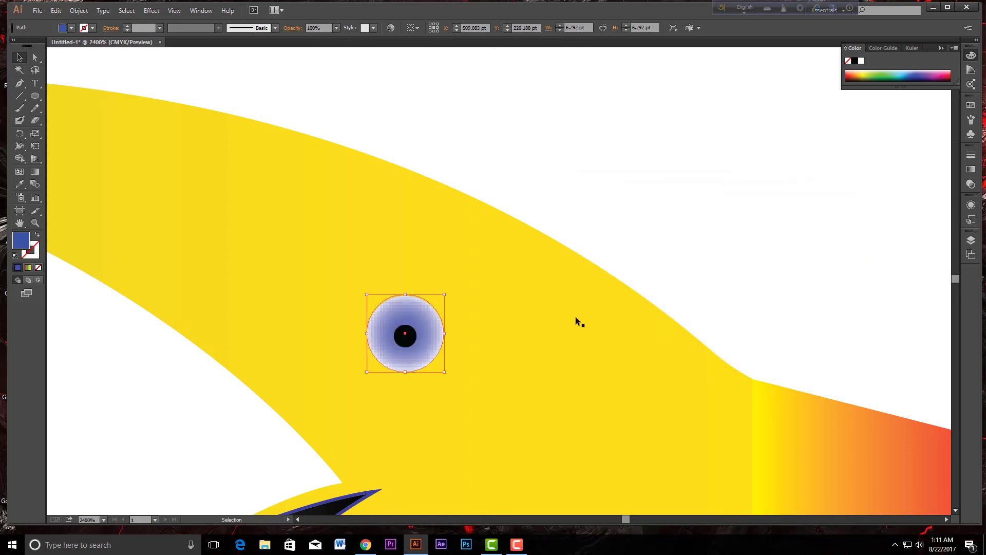
- Make the small pupil circle white and shrink it into a tiny highlight
{"action": "left_click_drag", "start_coordinate": [409, 343], "coordinate": [414, 343]}
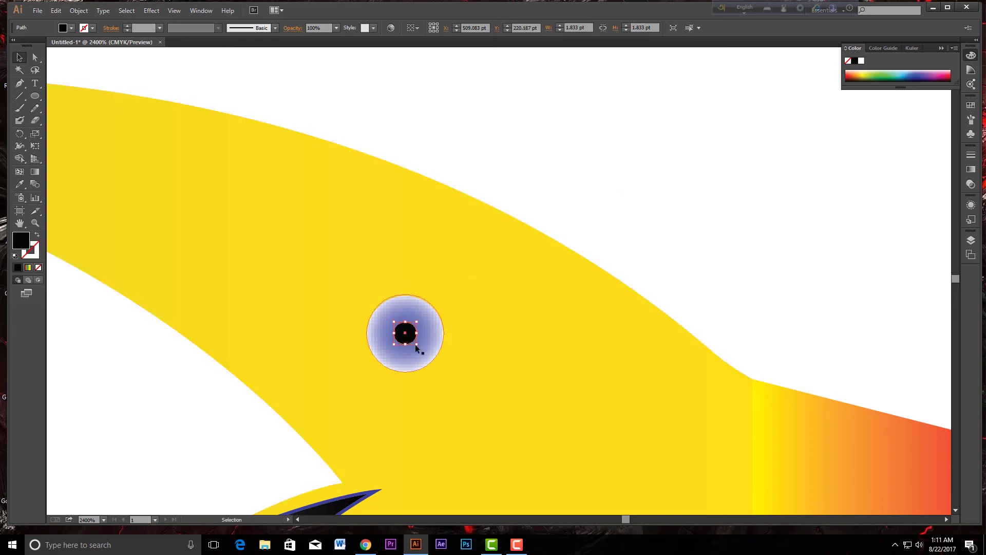
{"action": "double_click", "coordinate": [24, 241]}
{"action": "left_click_drag", "start_coordinate": [608, 260], "coordinate": [585, 215]}
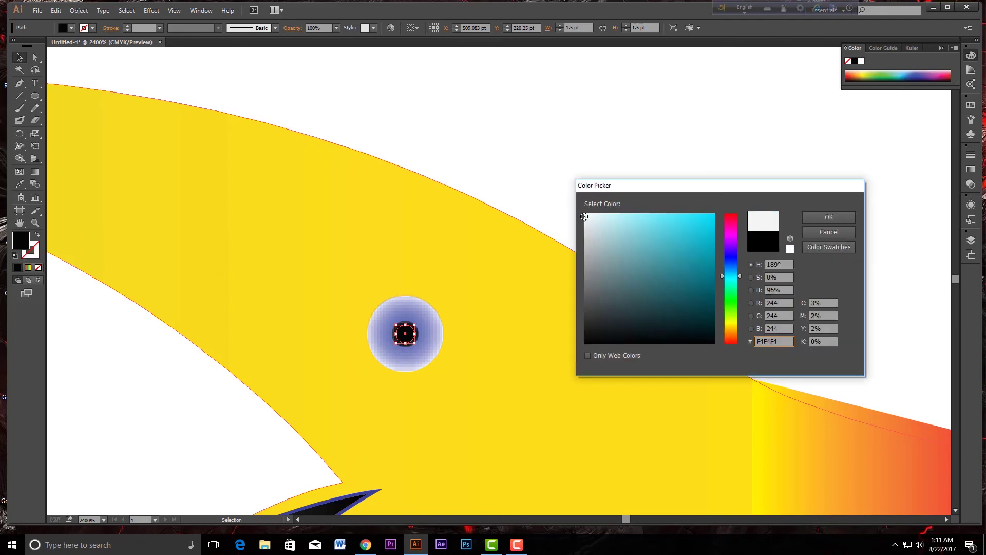
{"action": "left_click", "coordinate": [812, 218]}
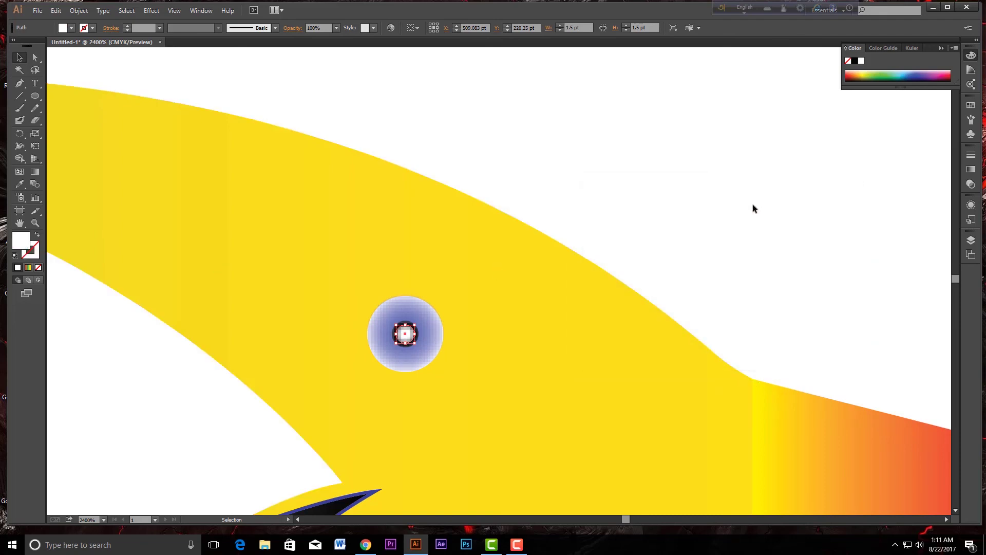
{"action": "left_click", "coordinate": [624, 207]}
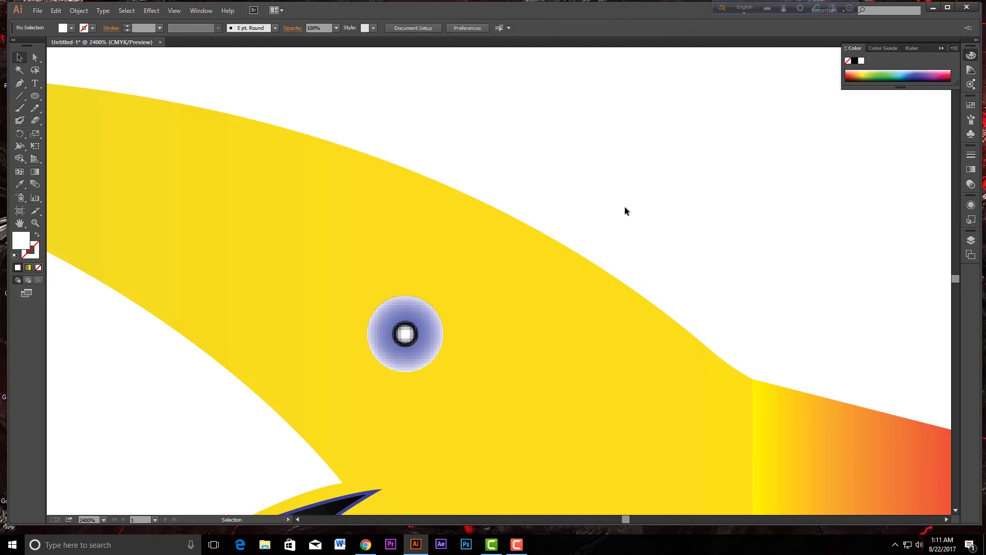
{"action": "left_click", "coordinate": [406, 335]}
{"action": "left_click_drag", "start_coordinate": [416, 345], "coordinate": [408, 332]}
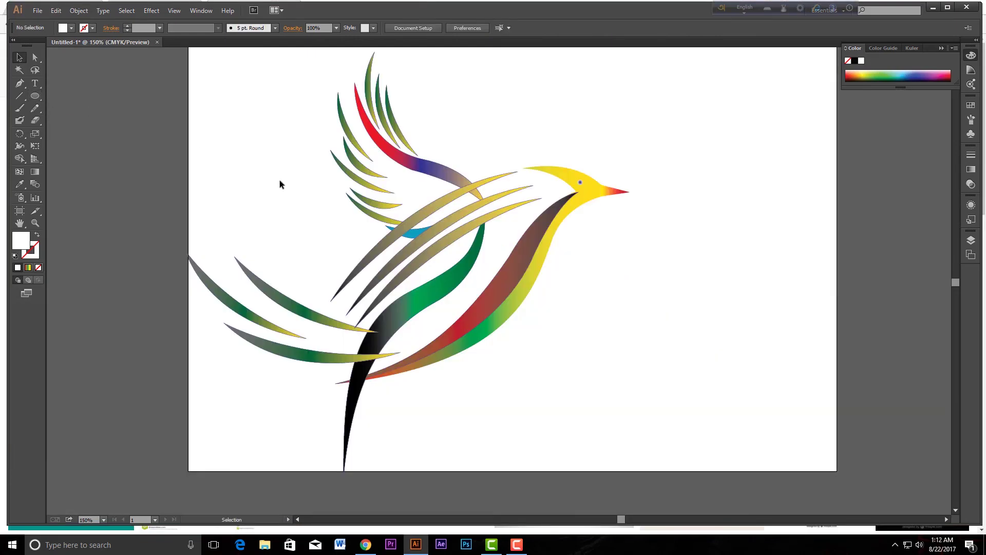
- Scale the whole bird down and move it up and right on the artboard
{"action": "scroll", "coordinate": [298, 195], "scroll_direction": "down", "scroll_amount": 3}
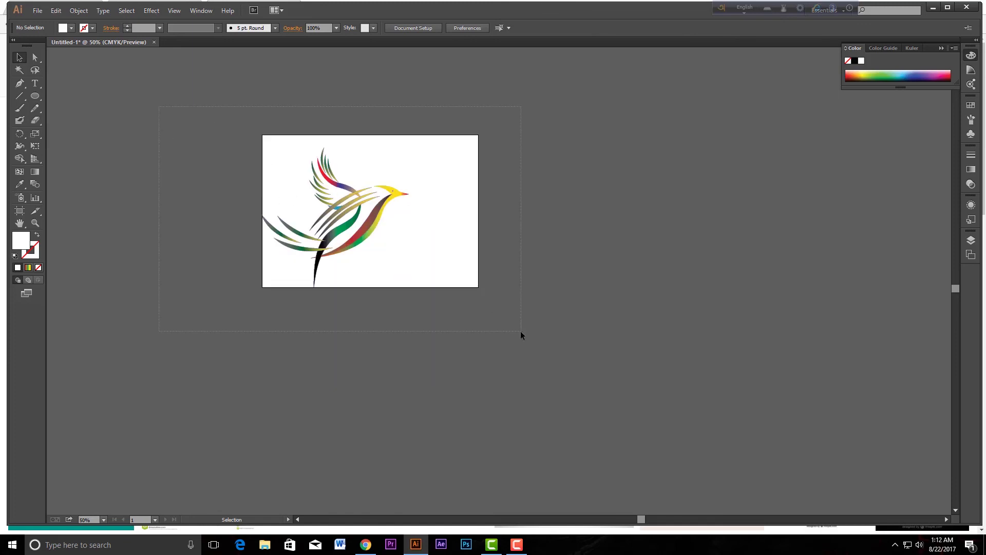
{"action": "left_click_drag", "start_coordinate": [521, 332], "coordinate": [433, 225]}
{"action": "mouse_move", "coordinate": [410, 148]}
{"action": "left_mouse_down"}
{"action": "mouse_move", "coordinate": [370, 215]}
{"action": "mouse_move", "coordinate": [352, 202]}
{"action": "left_mouse_up"}
{"action": "left_click_drag", "start_coordinate": [318, 247], "coordinate": [347, 202]}
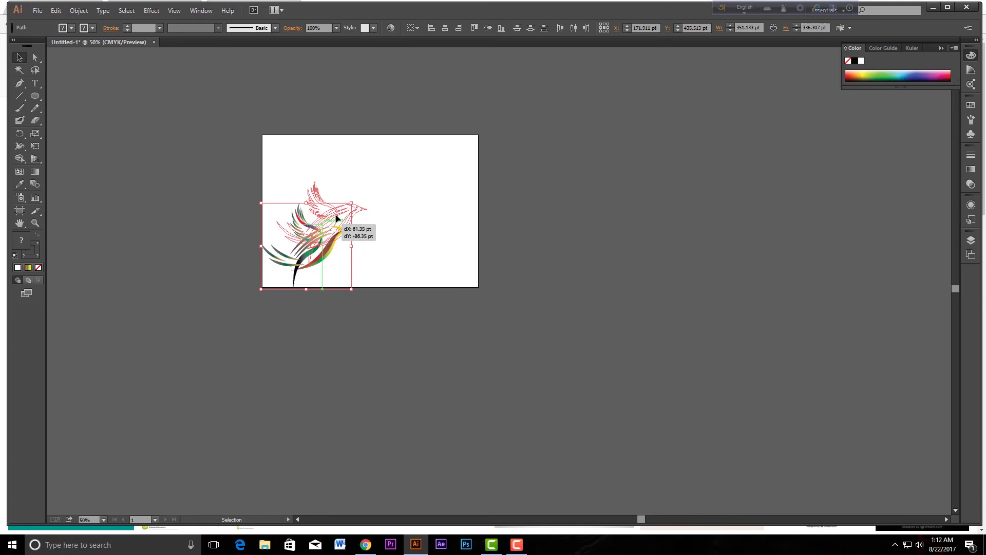
{"action": "left_click", "coordinate": [418, 218]}
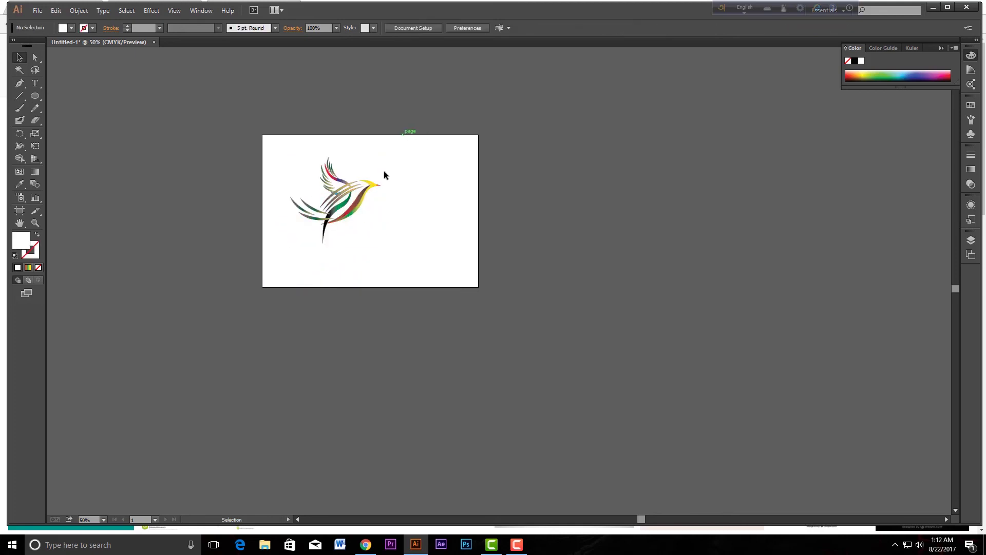
{"action": "scroll", "coordinate": [390, 188], "scroll_direction": "up", "scroll_amount": 2, "text": "alt"}
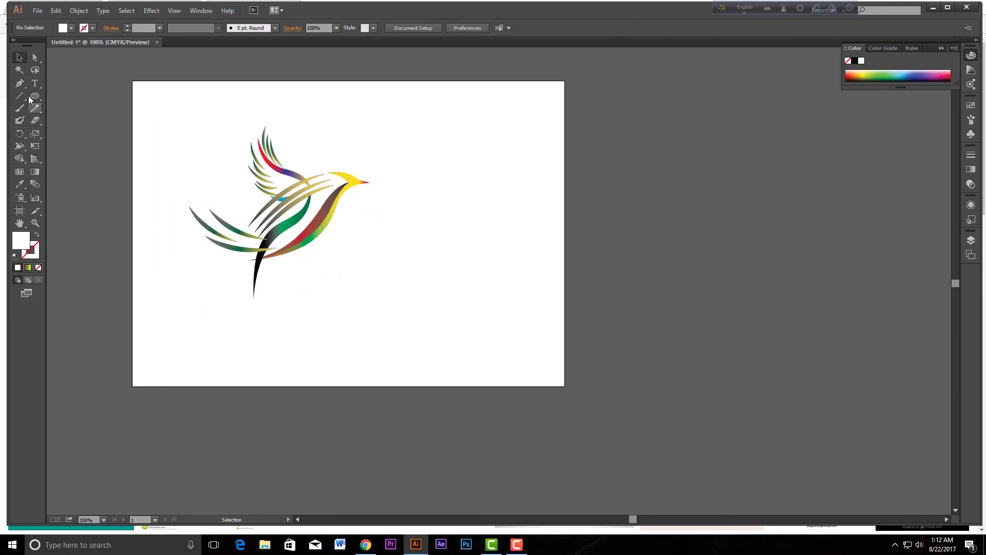
- Add 'BIRD LOGO' text beside the beak and set it to 48 pt
{"action": "left_click", "coordinate": [35, 83]}
{"action": "left_click", "coordinate": [367, 223]}
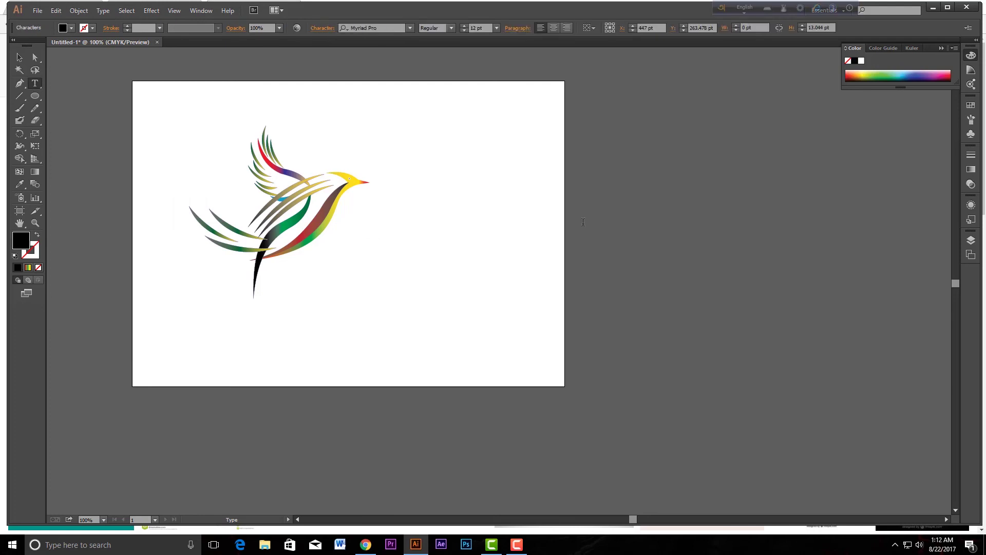
{"action": "type", "text": "Bl"}
{"action": "key", "text": "ctrl+a"}
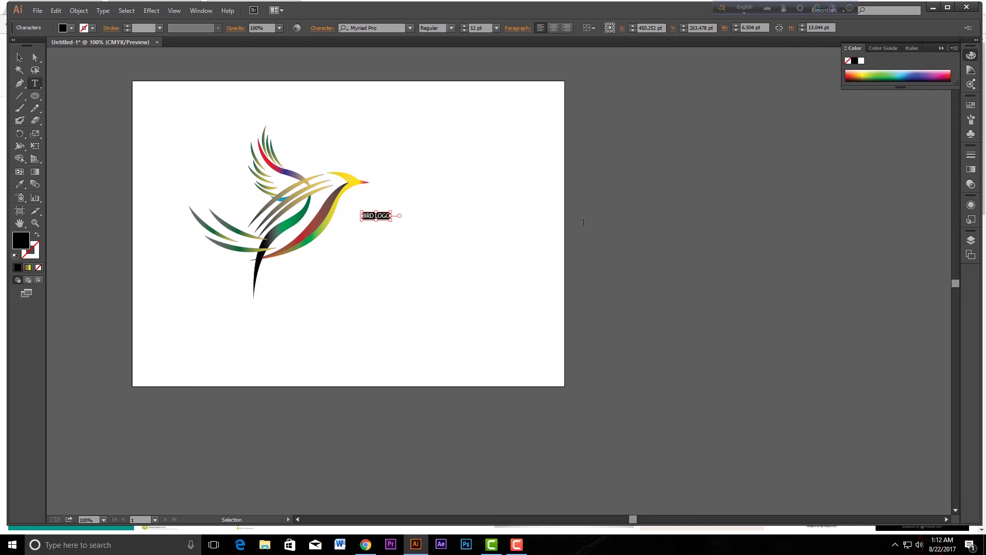
{"action": "left_click", "coordinate": [496, 27]}
{"action": "left_click", "coordinate": [509, 200]}
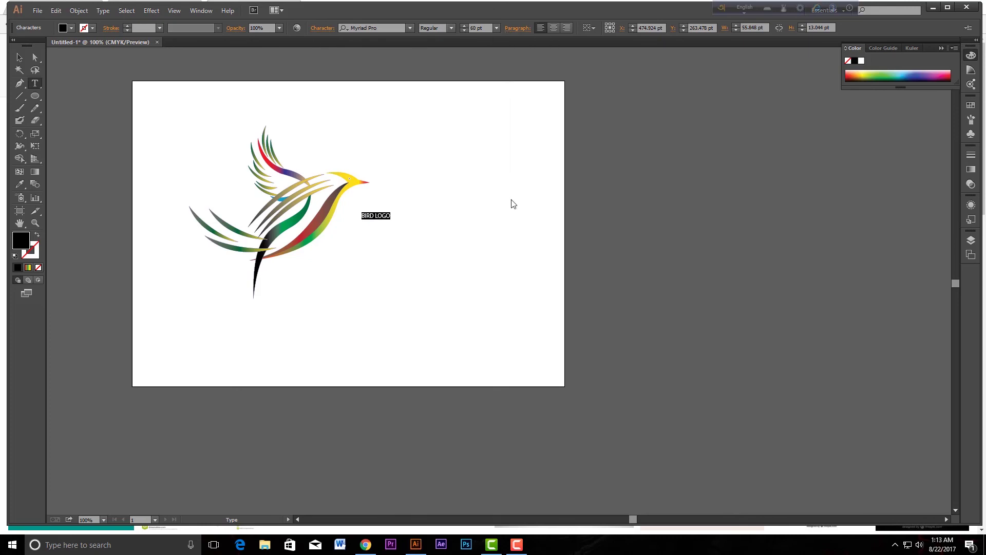
{"action": "left_click", "coordinate": [497, 28]}
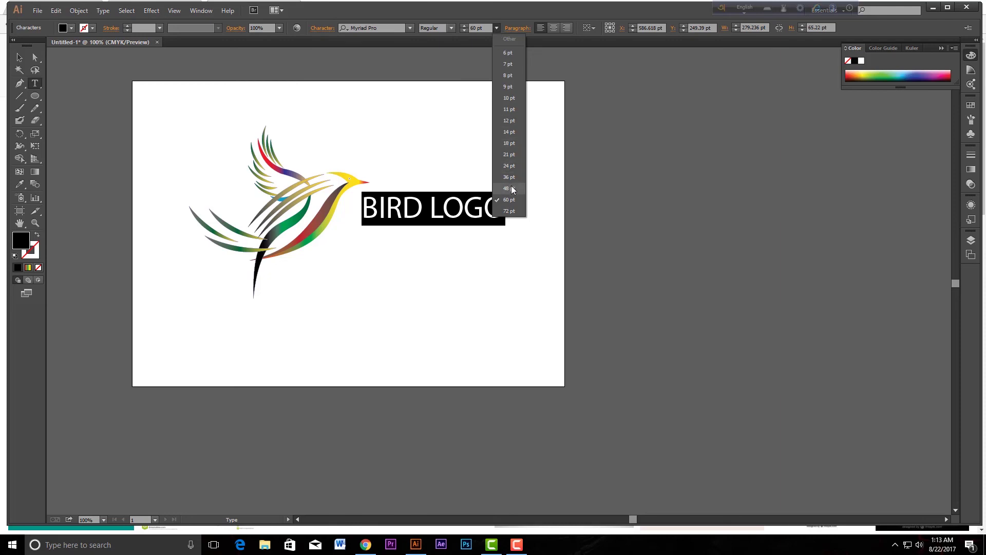
{"action": "left_click", "coordinate": [509, 188]}
{"action": "left_click", "coordinate": [19, 57]}
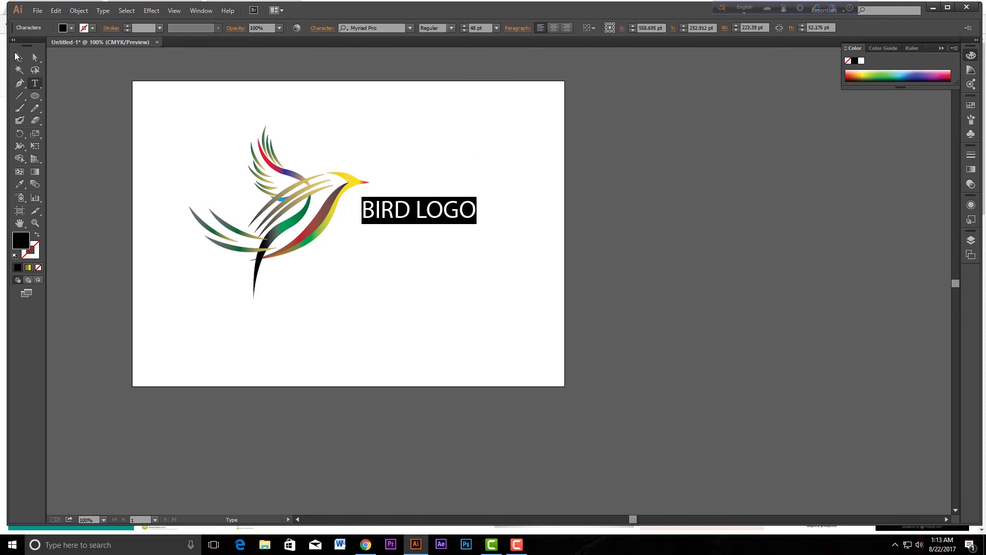
{"action": "scroll", "coordinate": [335, 194], "scroll_direction": "up", "scroll_amount": 3}
- Move the BIRD LOGO text down beneath the beak and recentre the view
{"action": "mouse_move", "coordinate": [487, 240]}
{"action": "left_mouse_down"}
{"action": "mouse_move", "coordinate": [434, 274]}
{"action": "mouse_move", "coordinate": [479, 275]}
{"action": "left_mouse_up"}
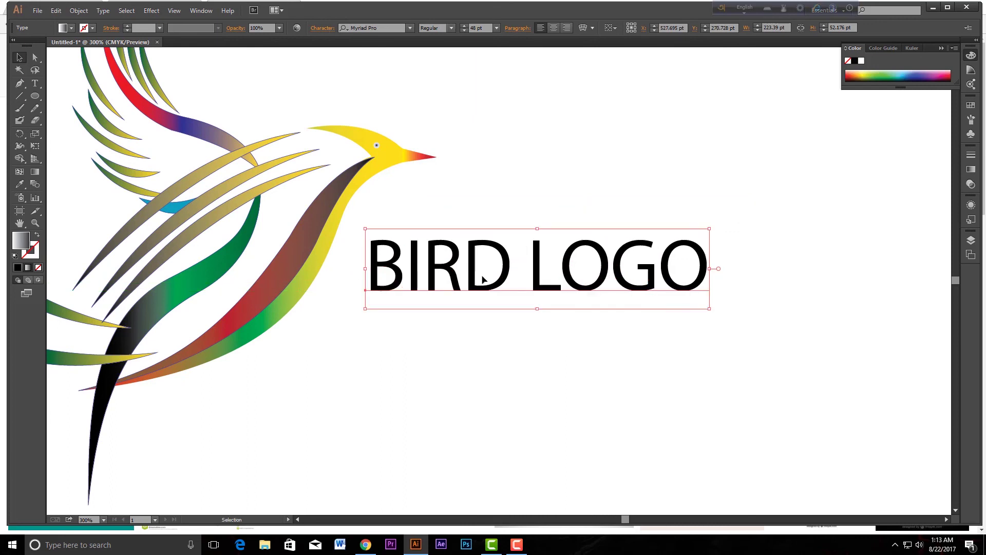
{"action": "scroll", "coordinate": [479, 275], "scroll_direction": "down", "scroll_amount": 2}
{"action": "left_click", "coordinate": [480, 275]}
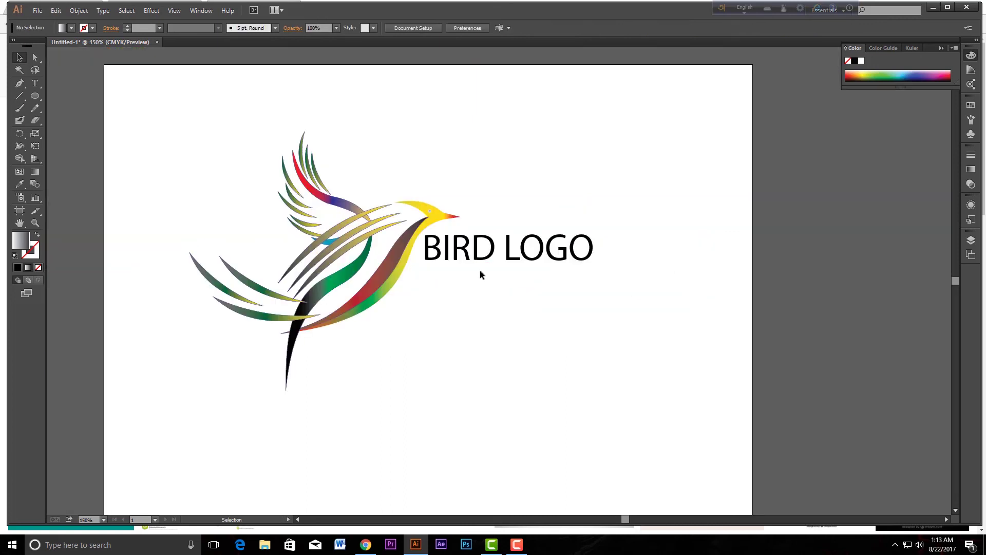
{"action": "left_click_drag", "start_coordinate": [372, 277], "coordinate": [412, 274]}
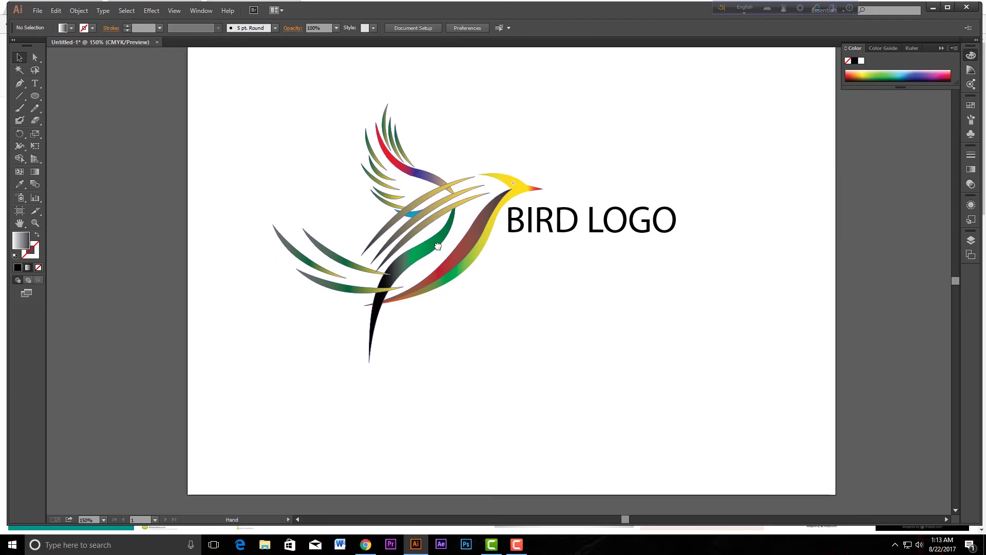